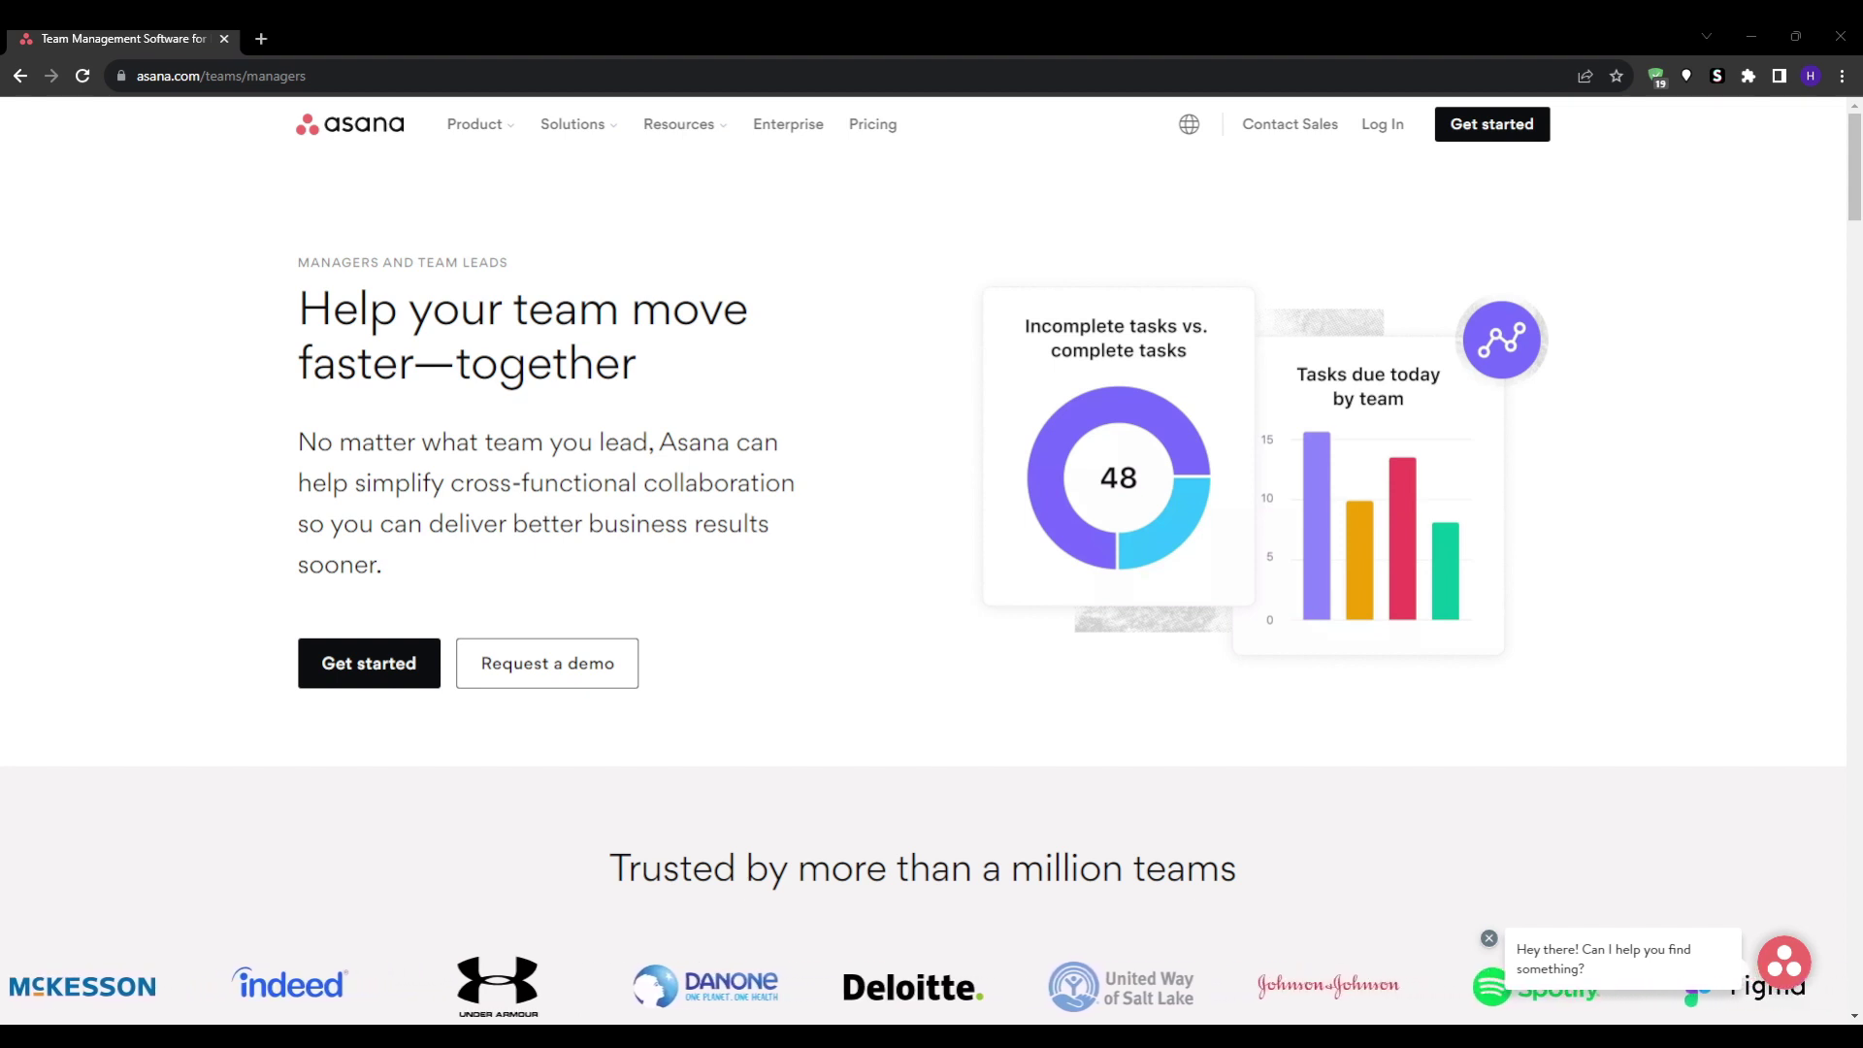
# Step: Highlight the asana.com managers page headline and scroll through the page content
pyautogui.moveTo(160, 316); pyautogui.dragTo(613, 363)
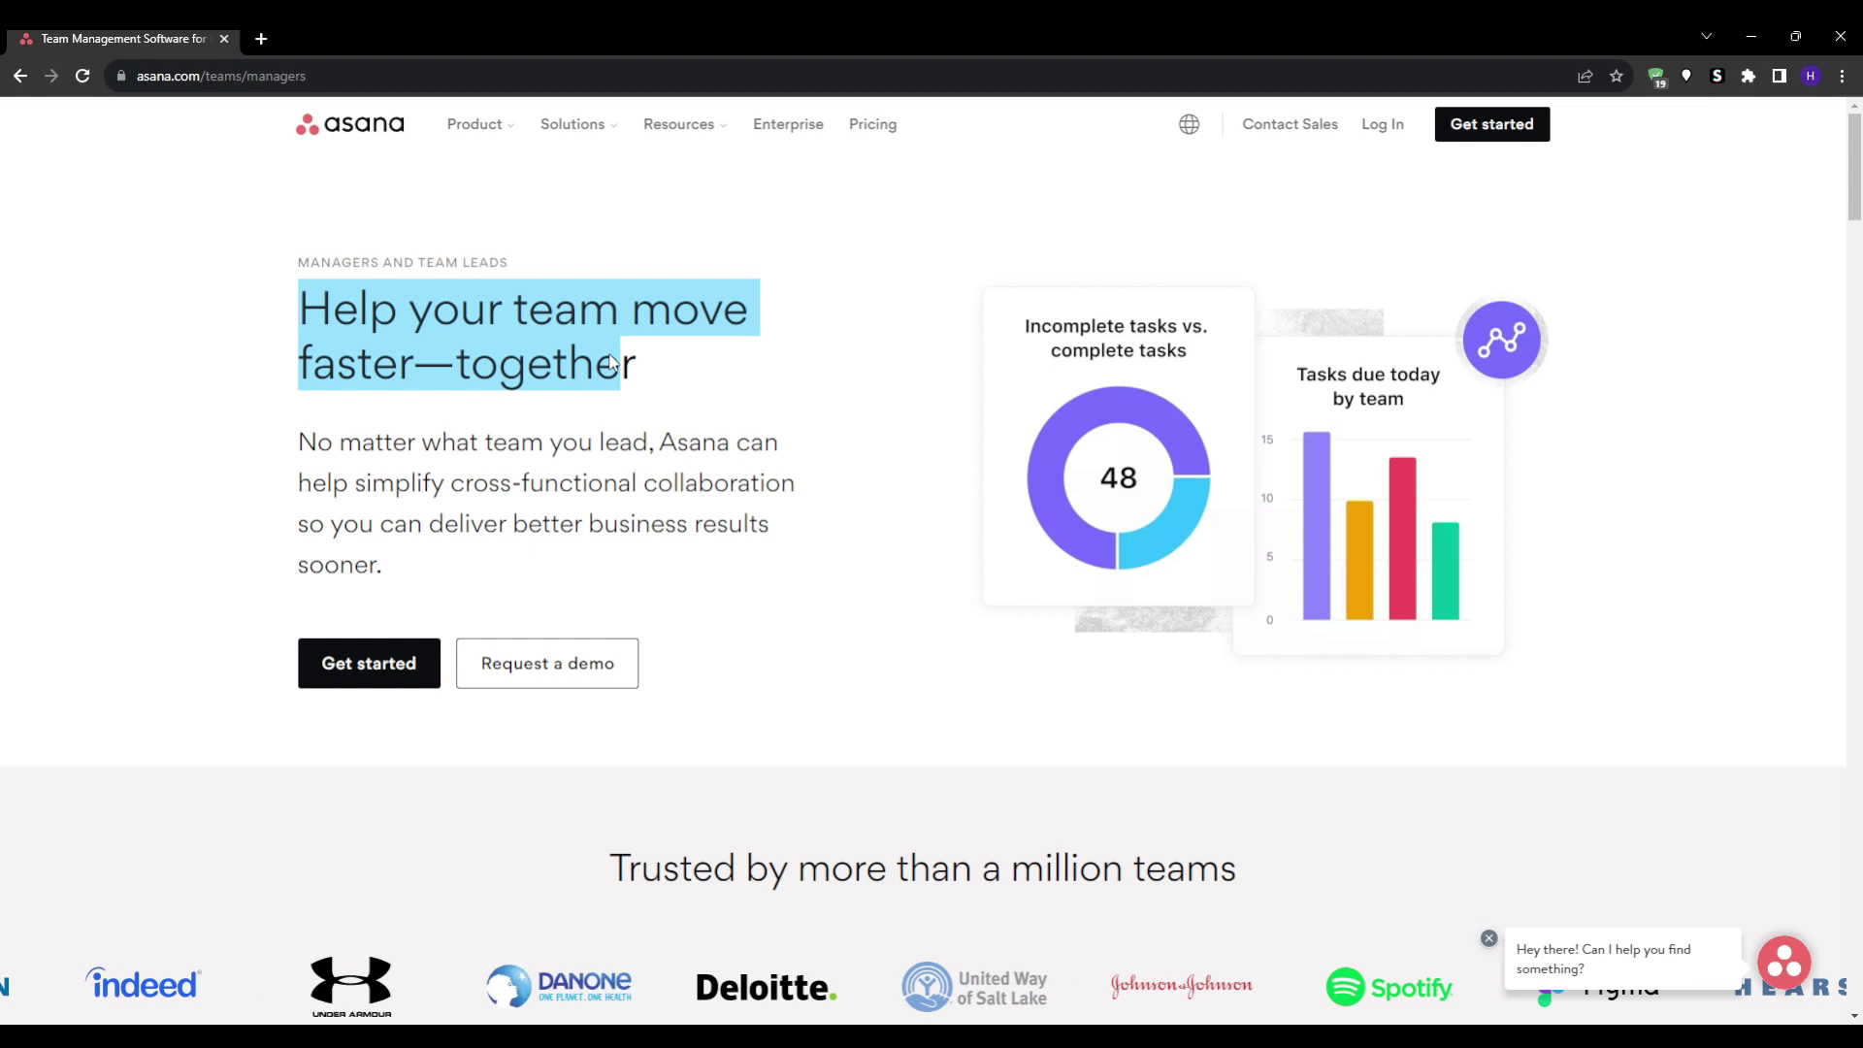
pyautogui.click(613, 363)
pyautogui.scroll(-9, 277, 495)
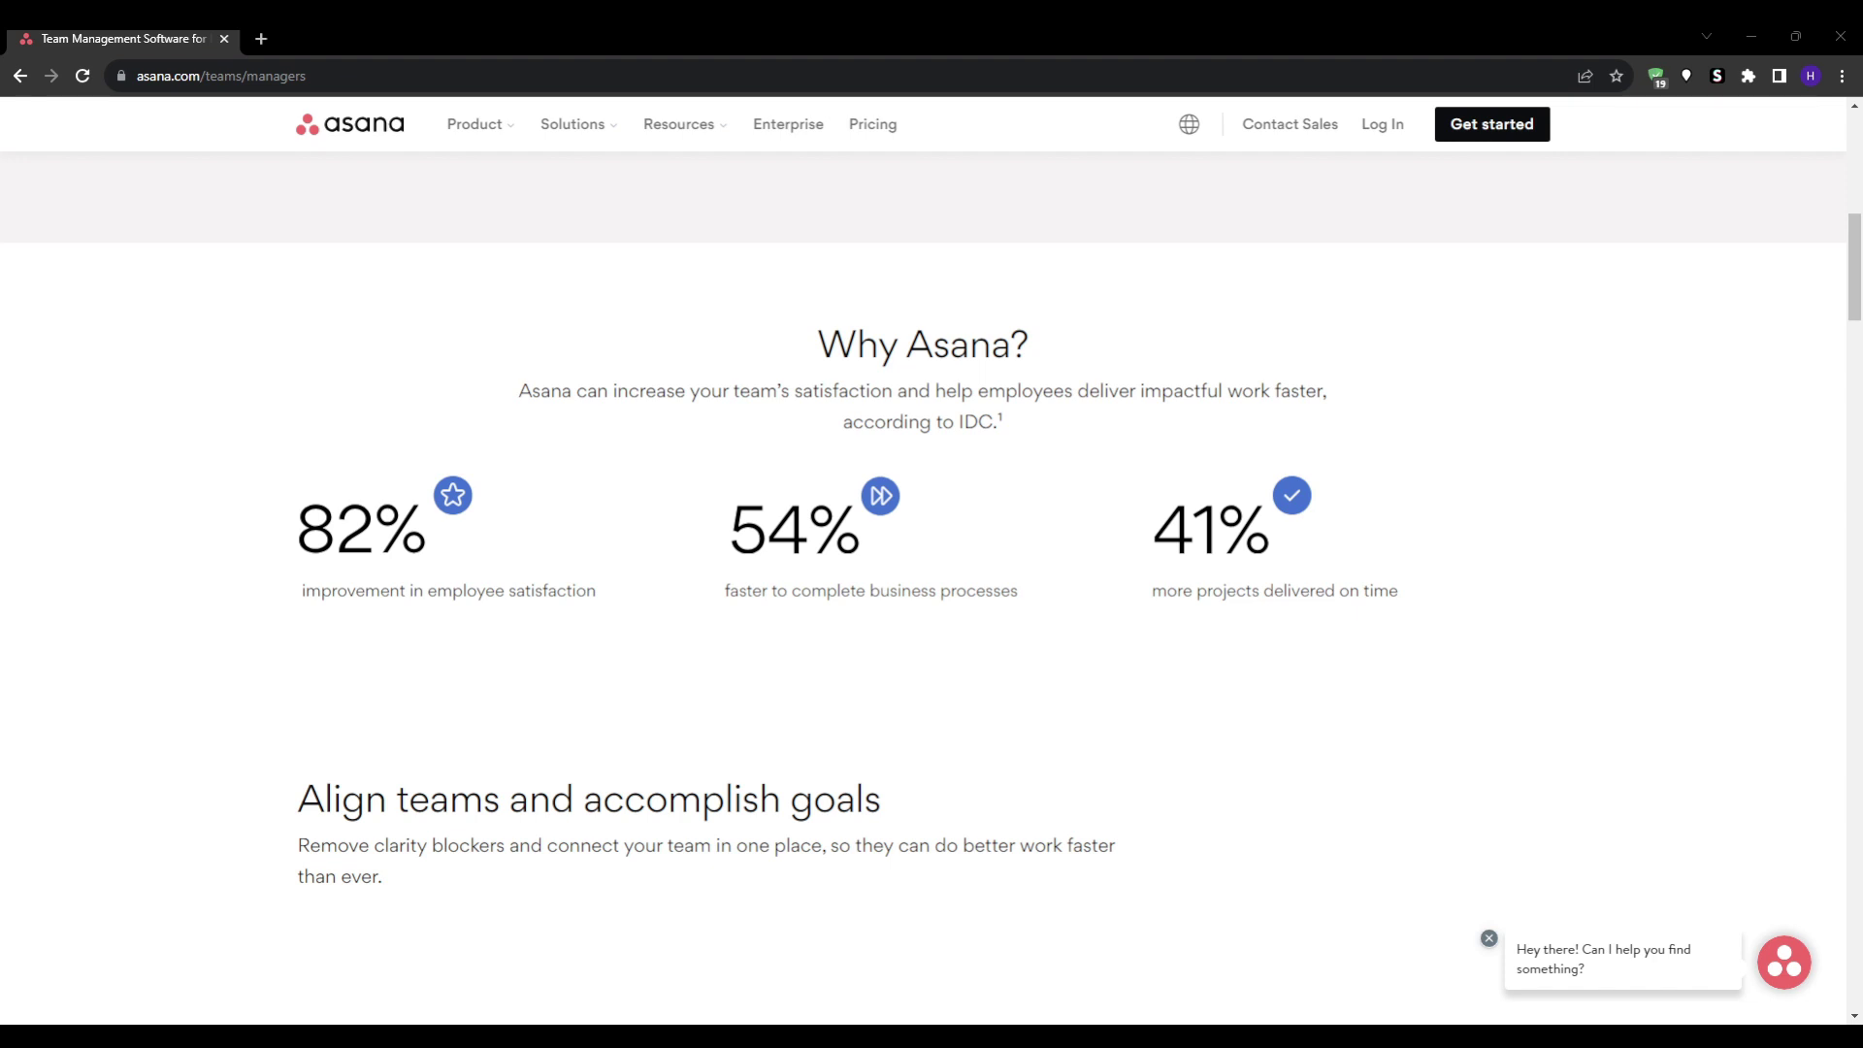
pyautogui.scroll(-6, 291, 669)
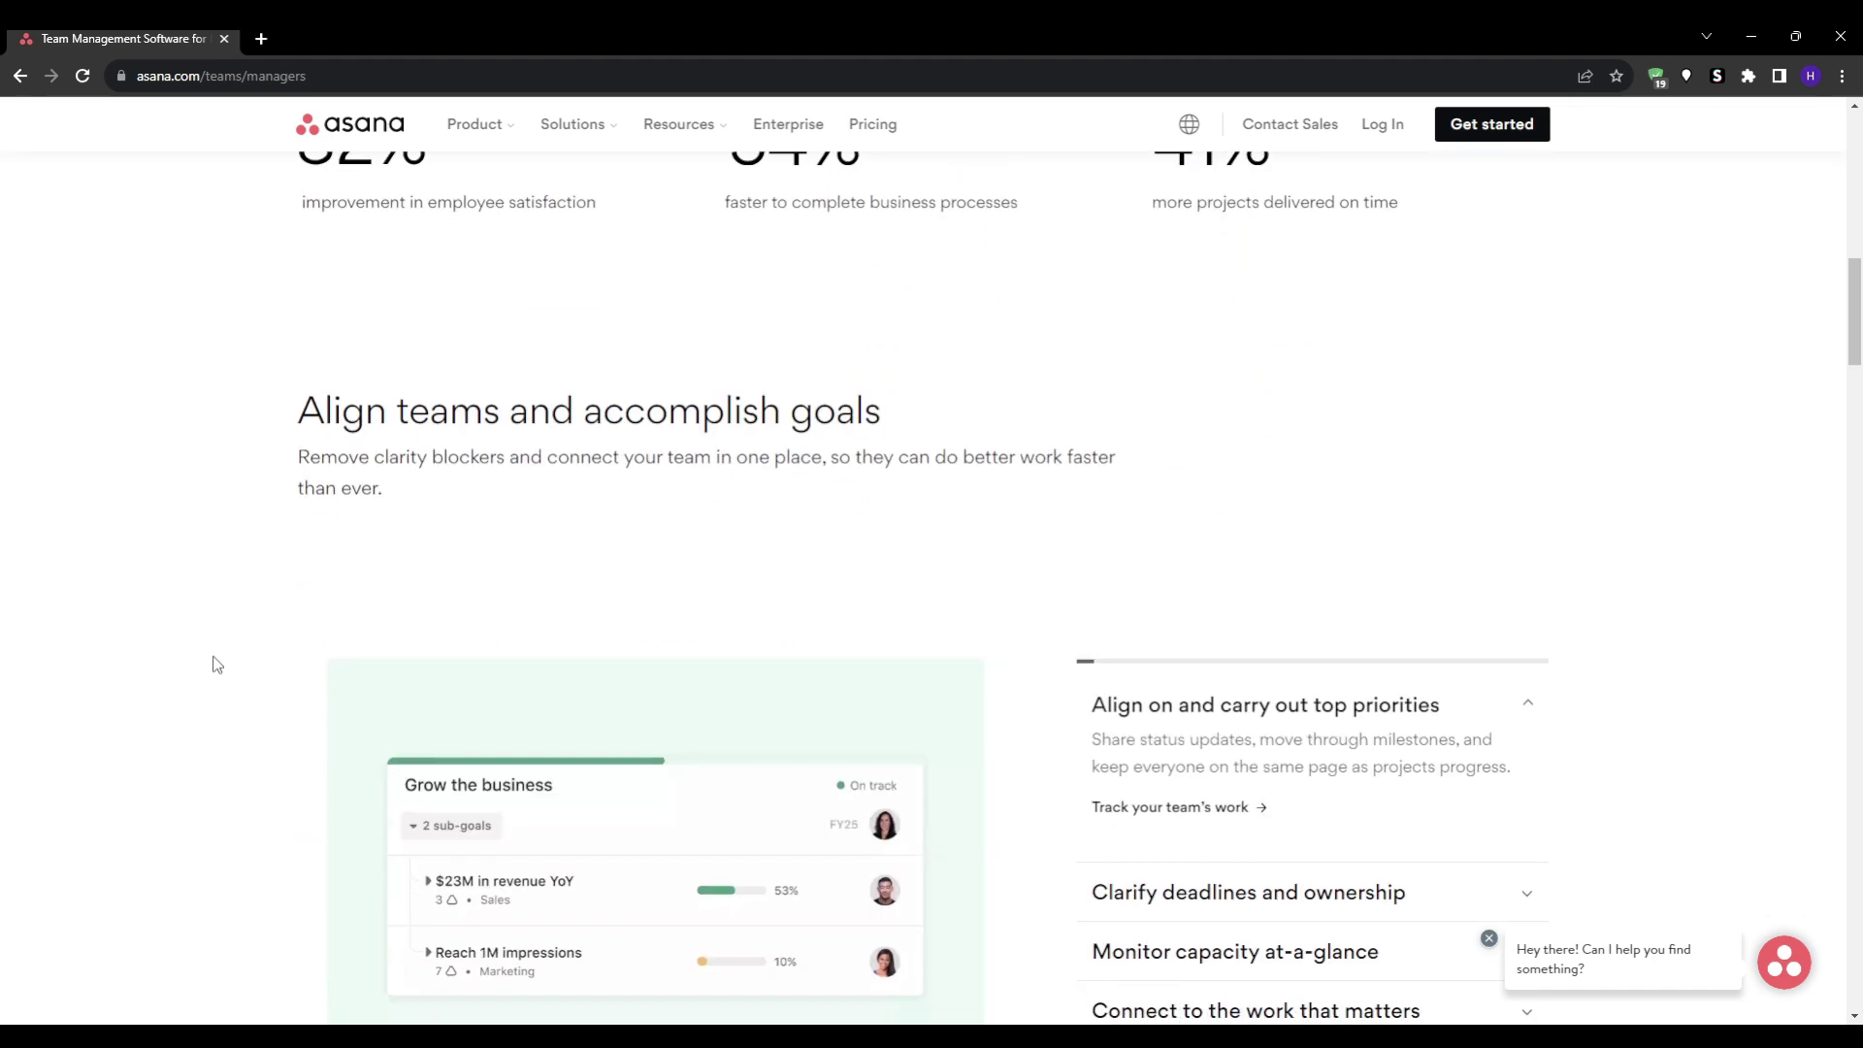
pyautogui.scroll(-7, 262, 695)
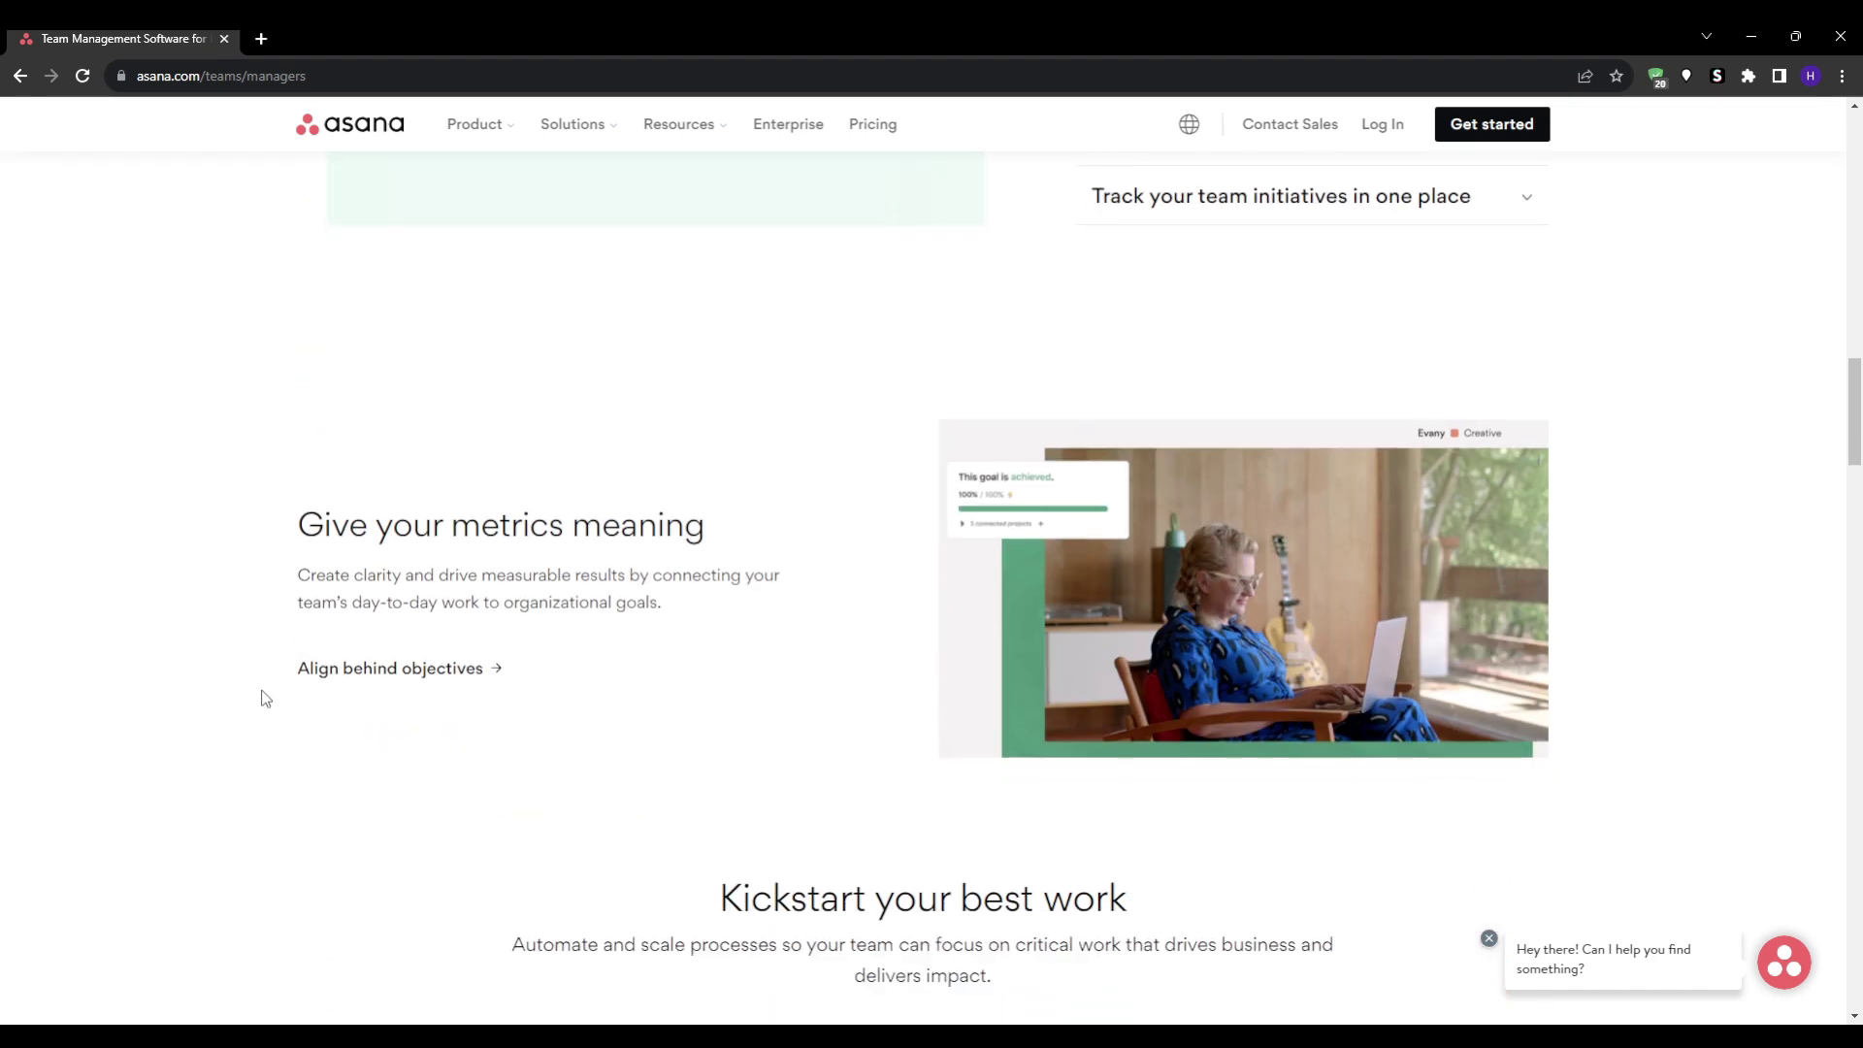
pyautogui.scroll(-6, 955, 616)
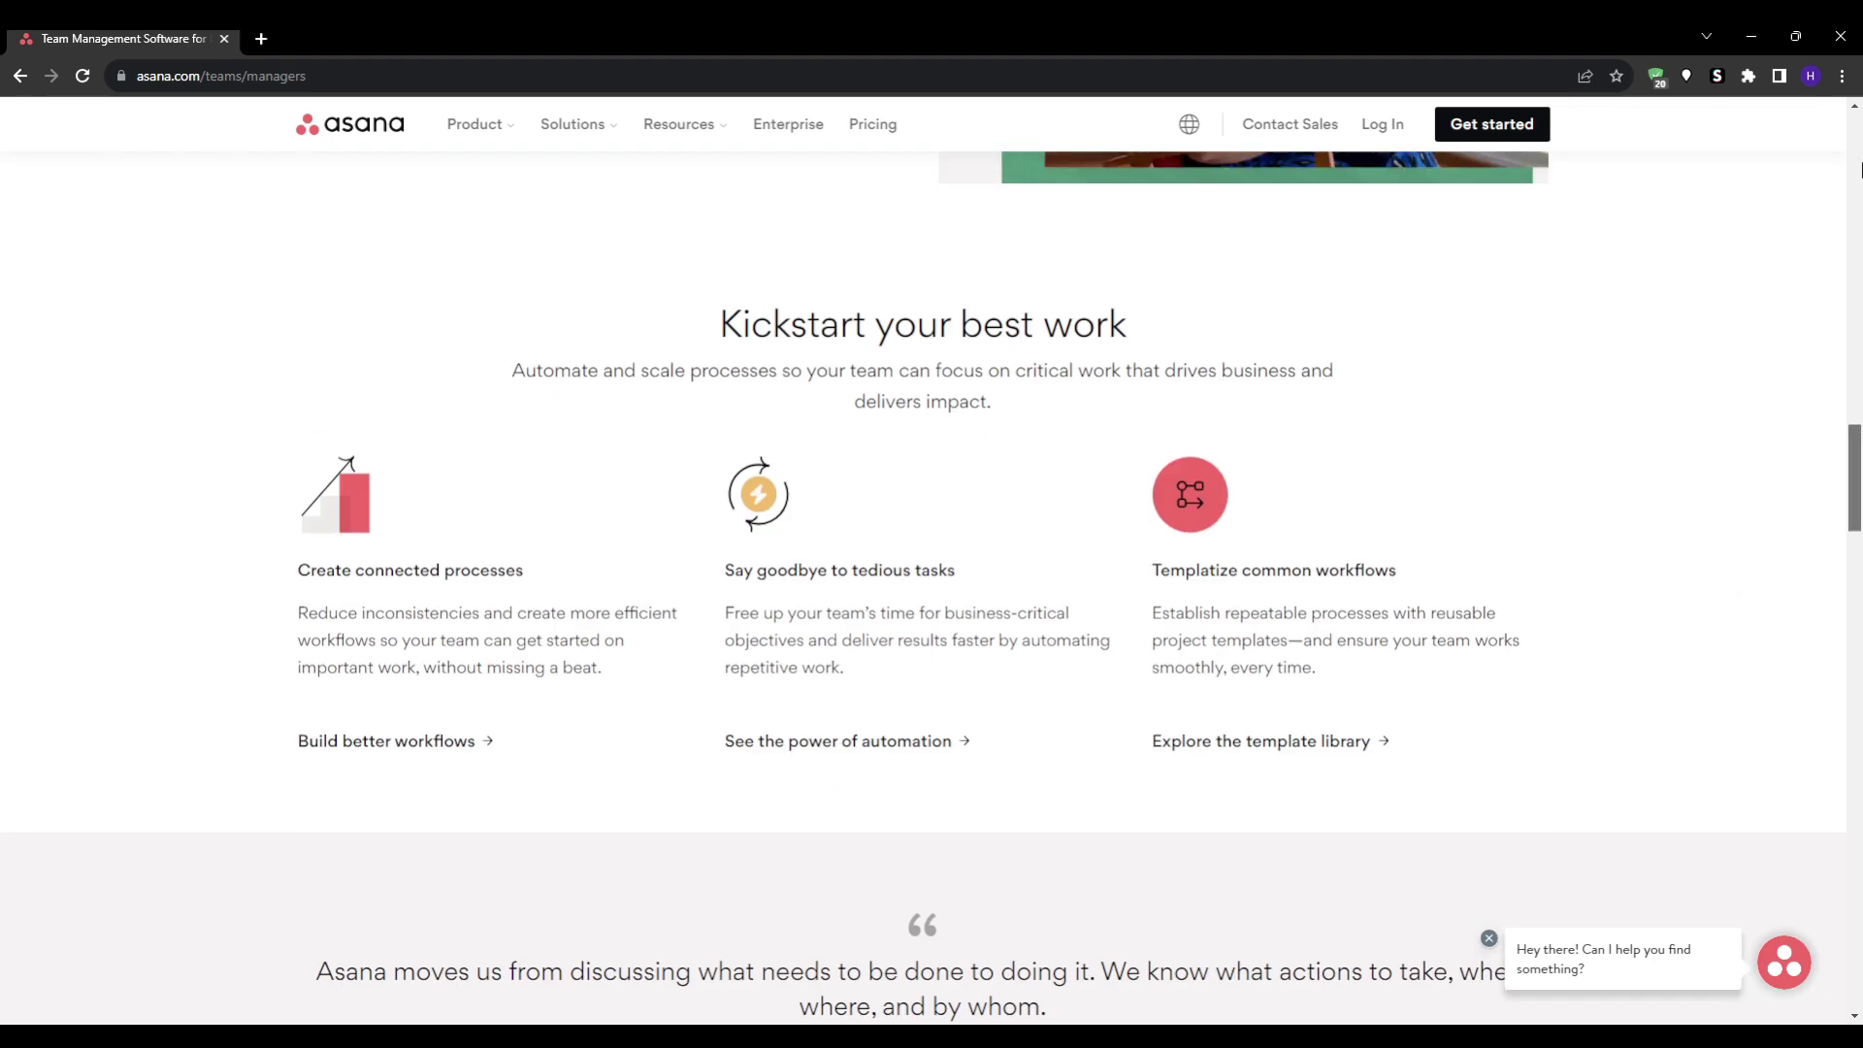
pyautogui.scroll(20, 1861, 170)
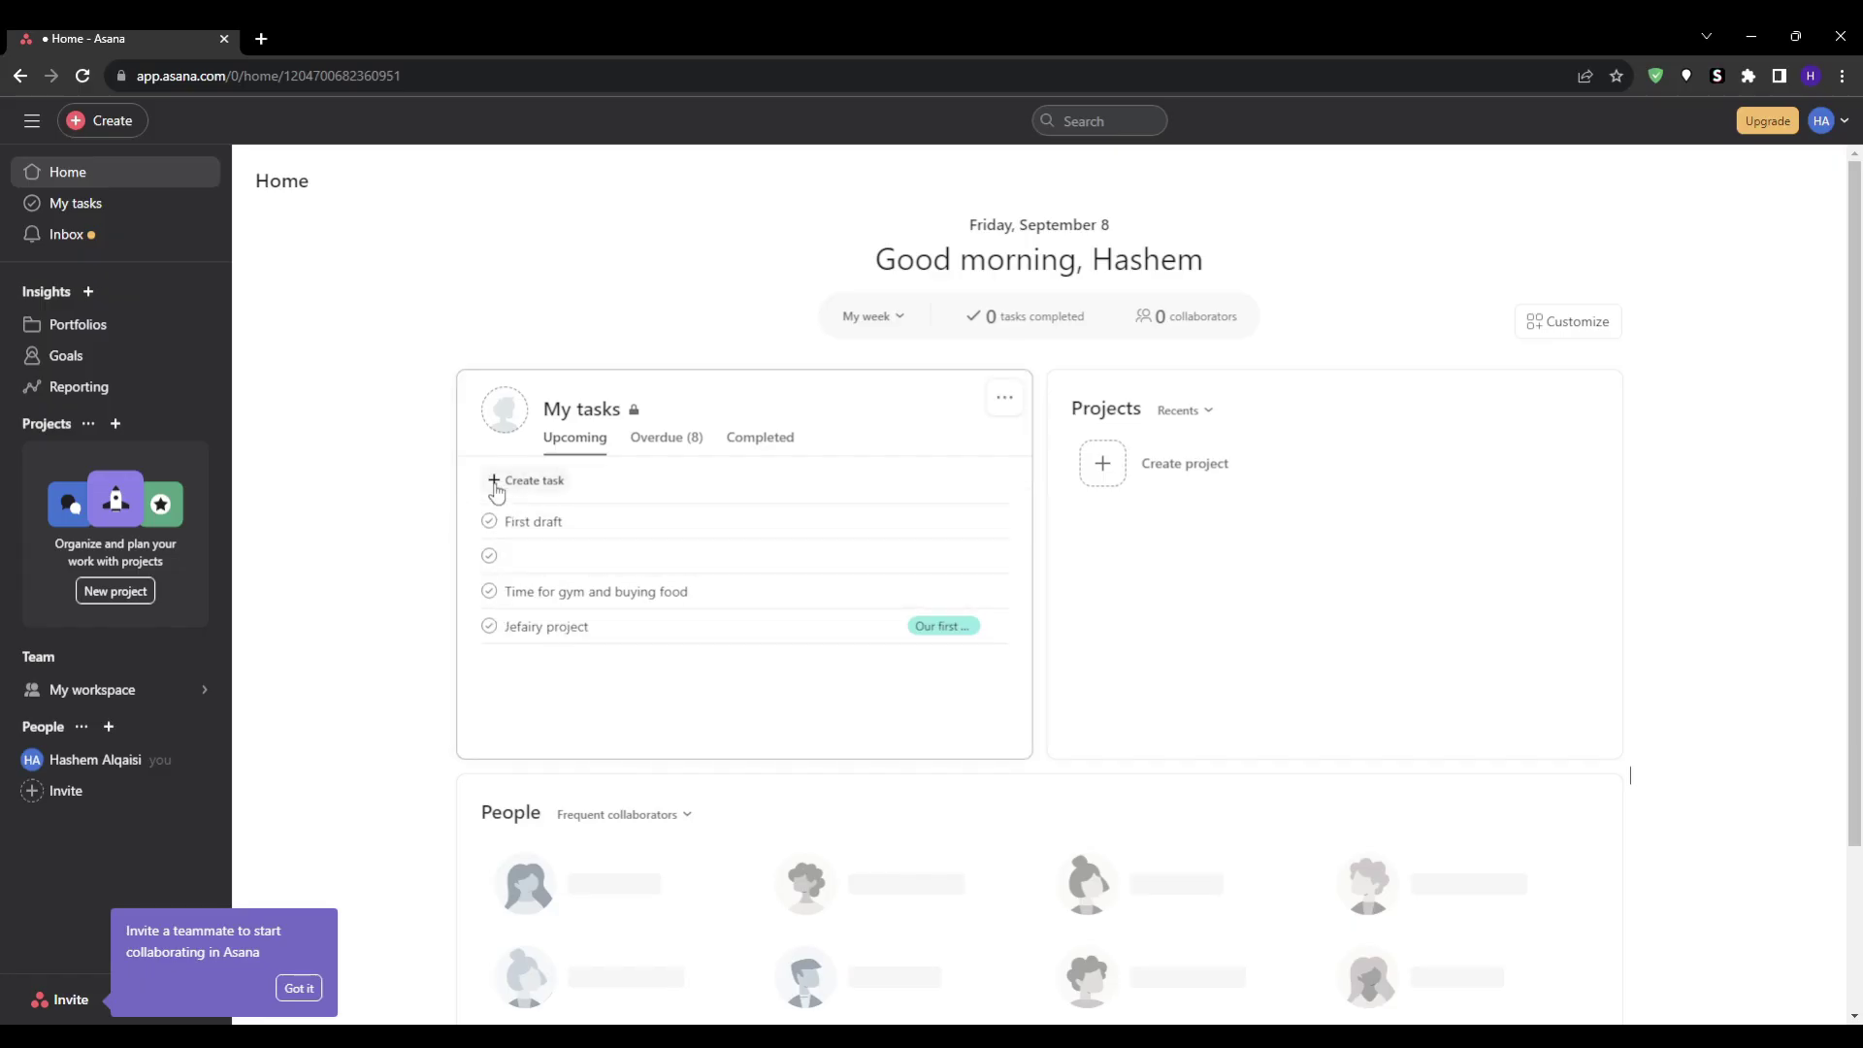
# Step: Add 'Task 1' to My tasks, discard the extra blank row, and open its comment box
pyautogui.click(496, 488)
pyautogui.write('T')
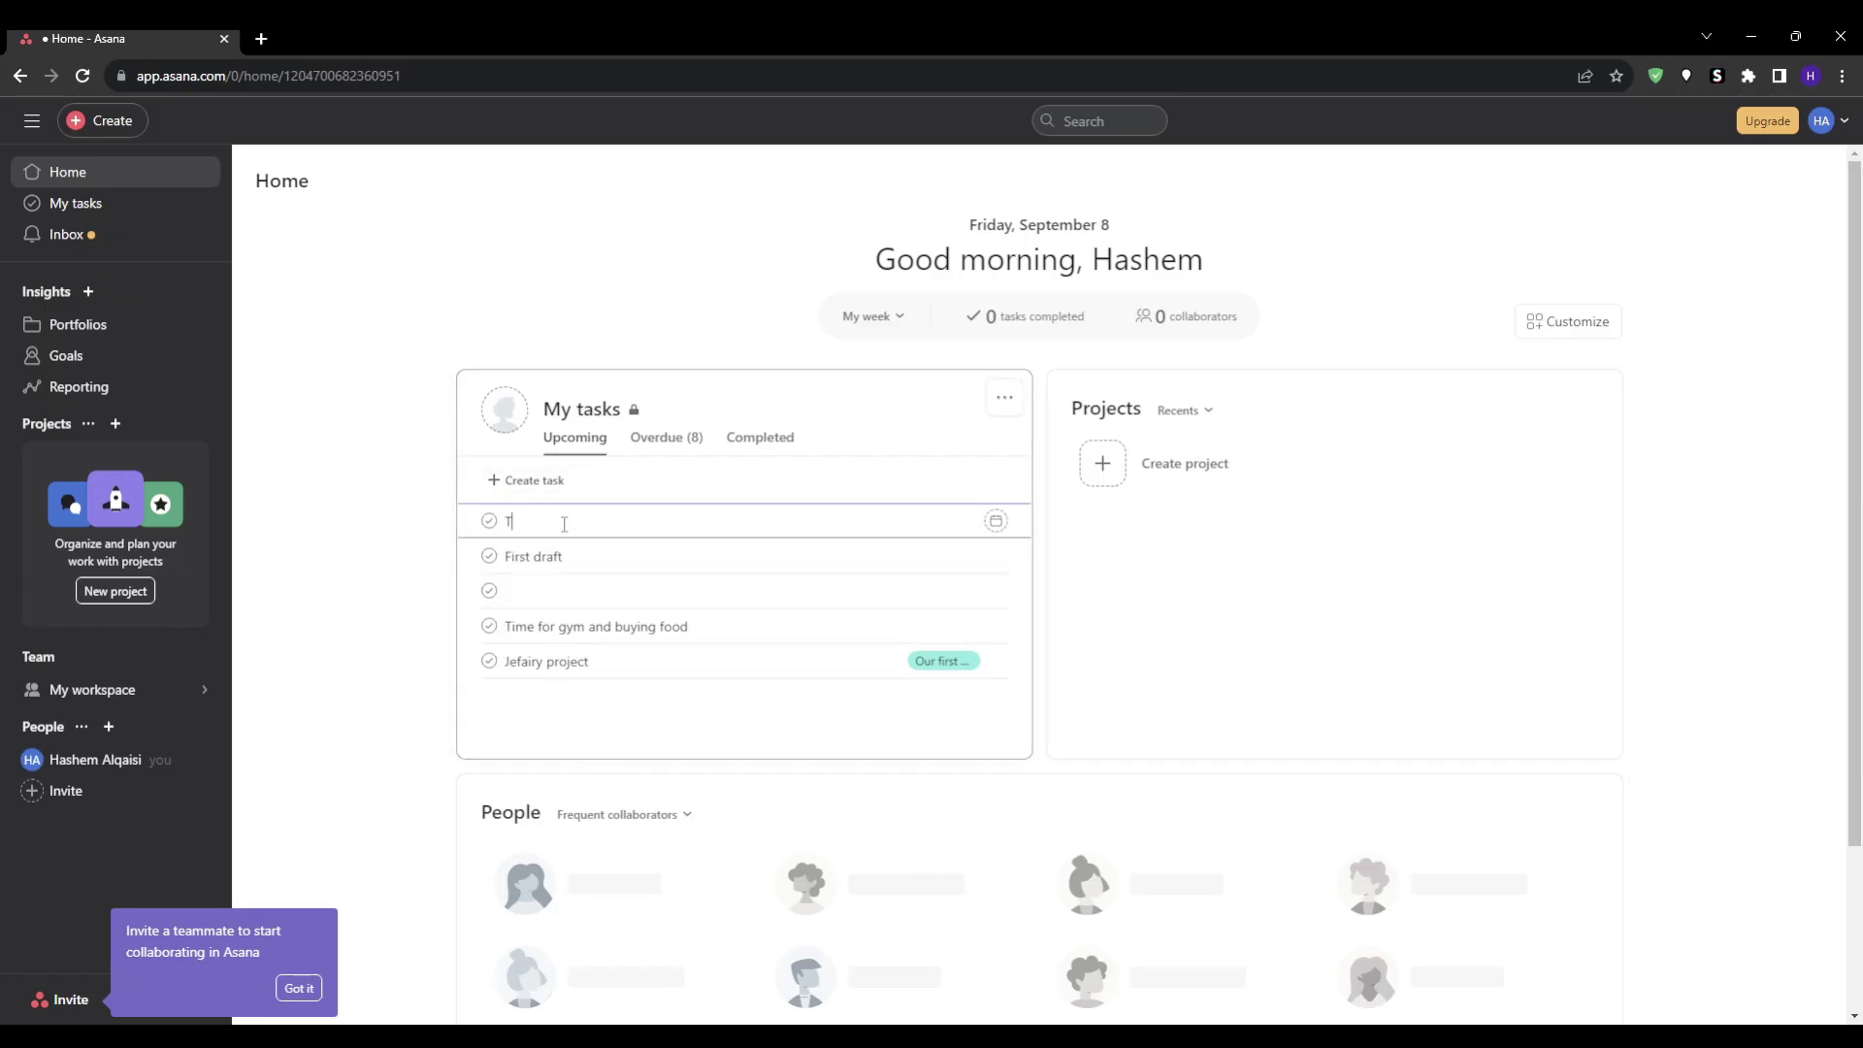
pyautogui.write('ask 1')
pyautogui.press('Return')
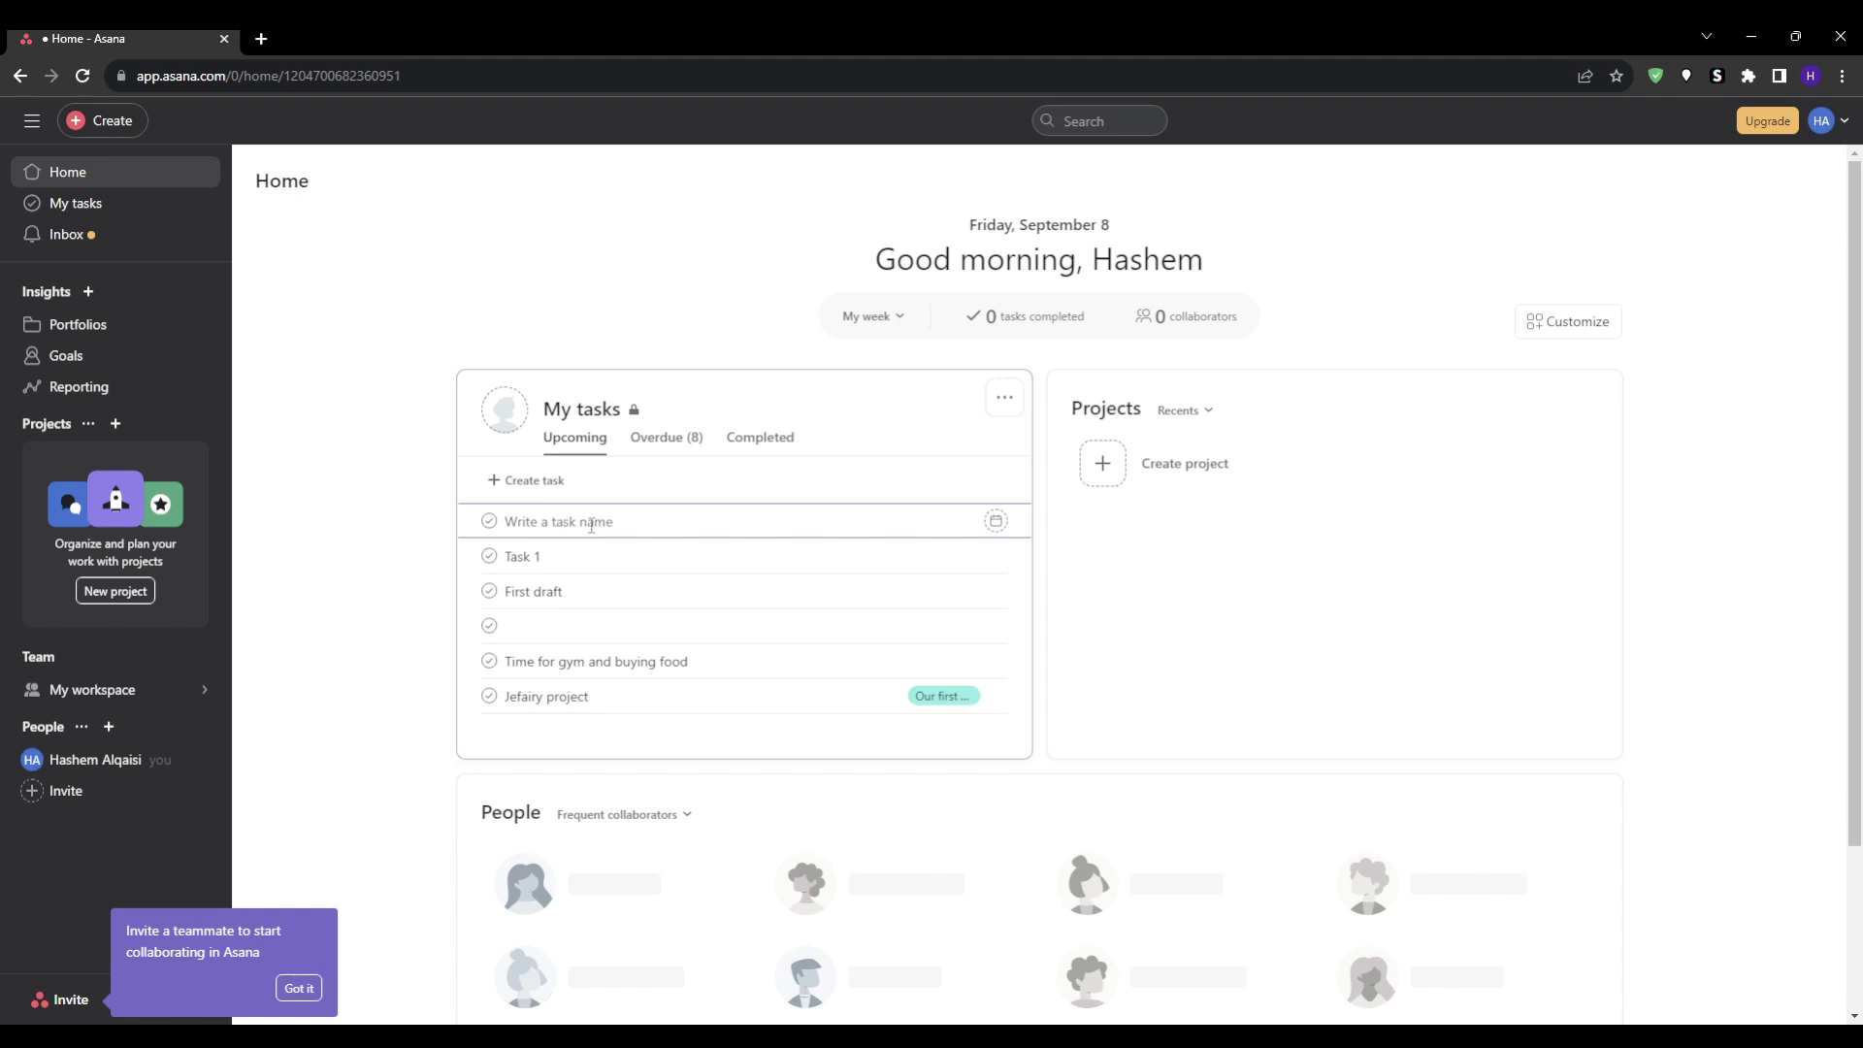
pyautogui.click(387, 524)
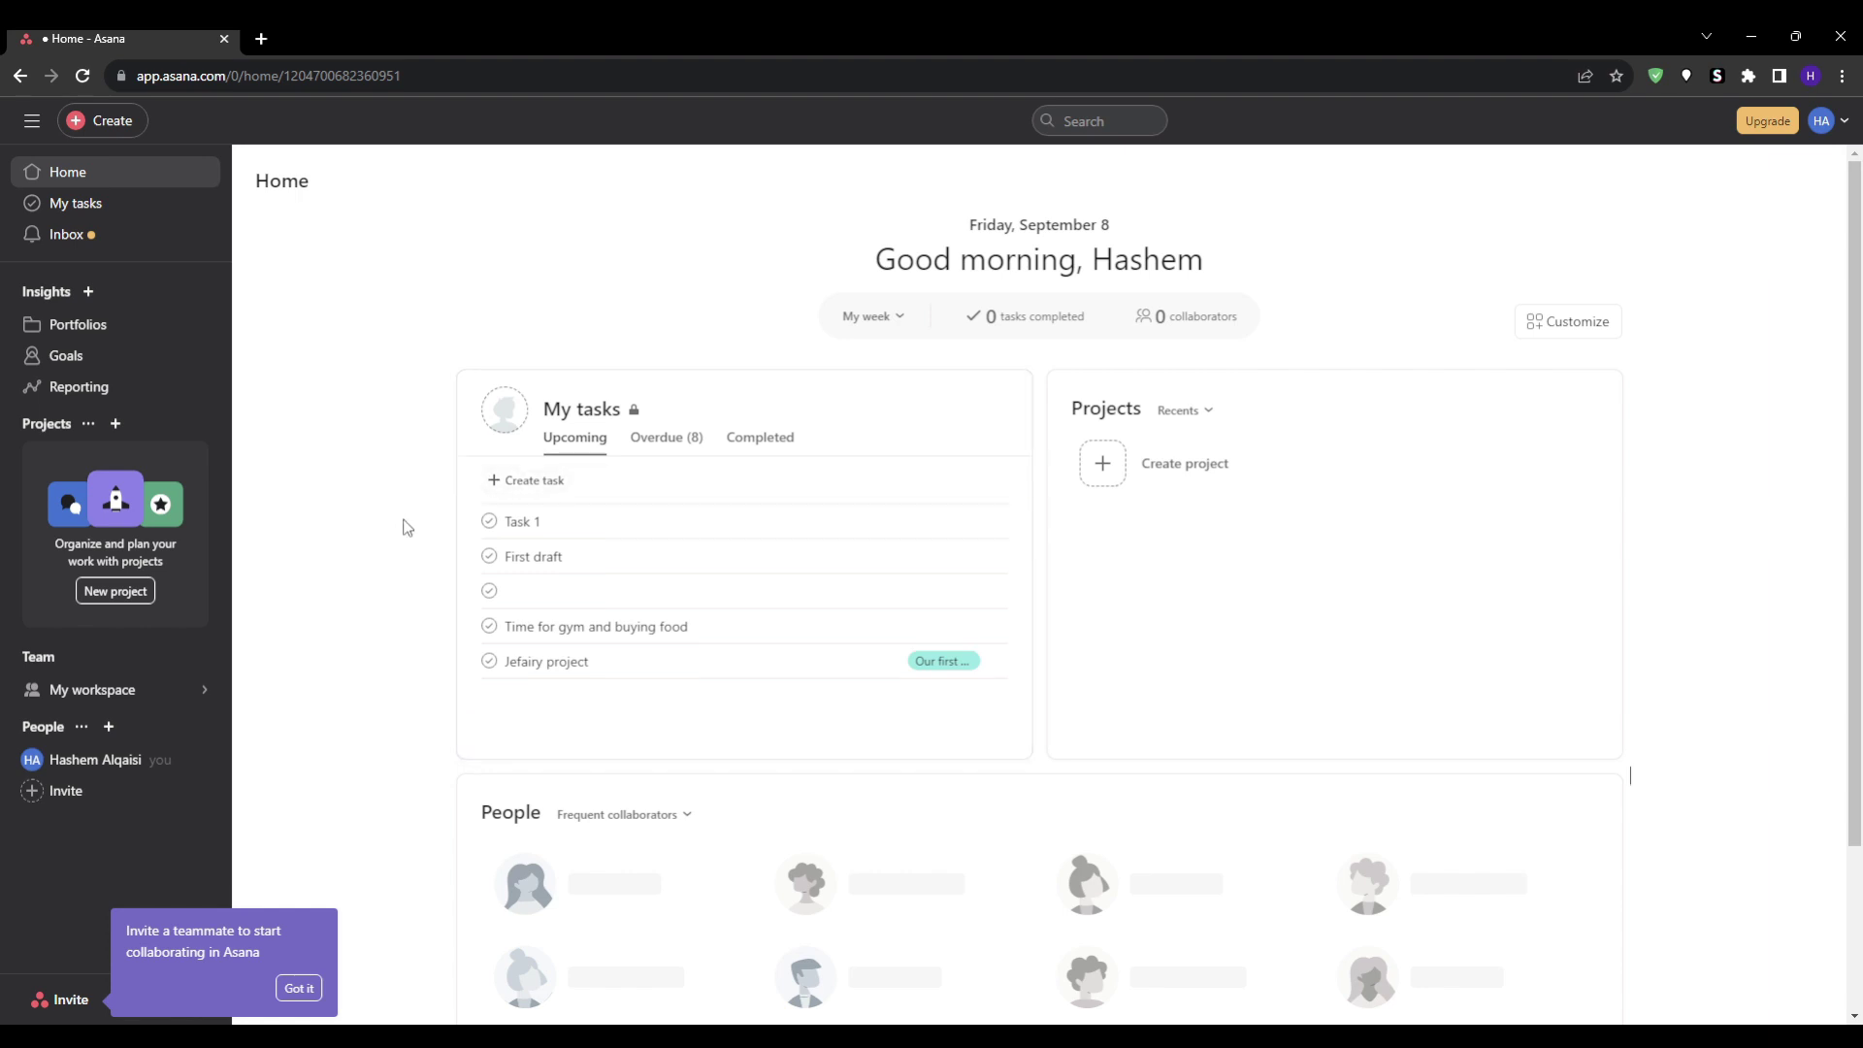
pyautogui.click(563, 537)
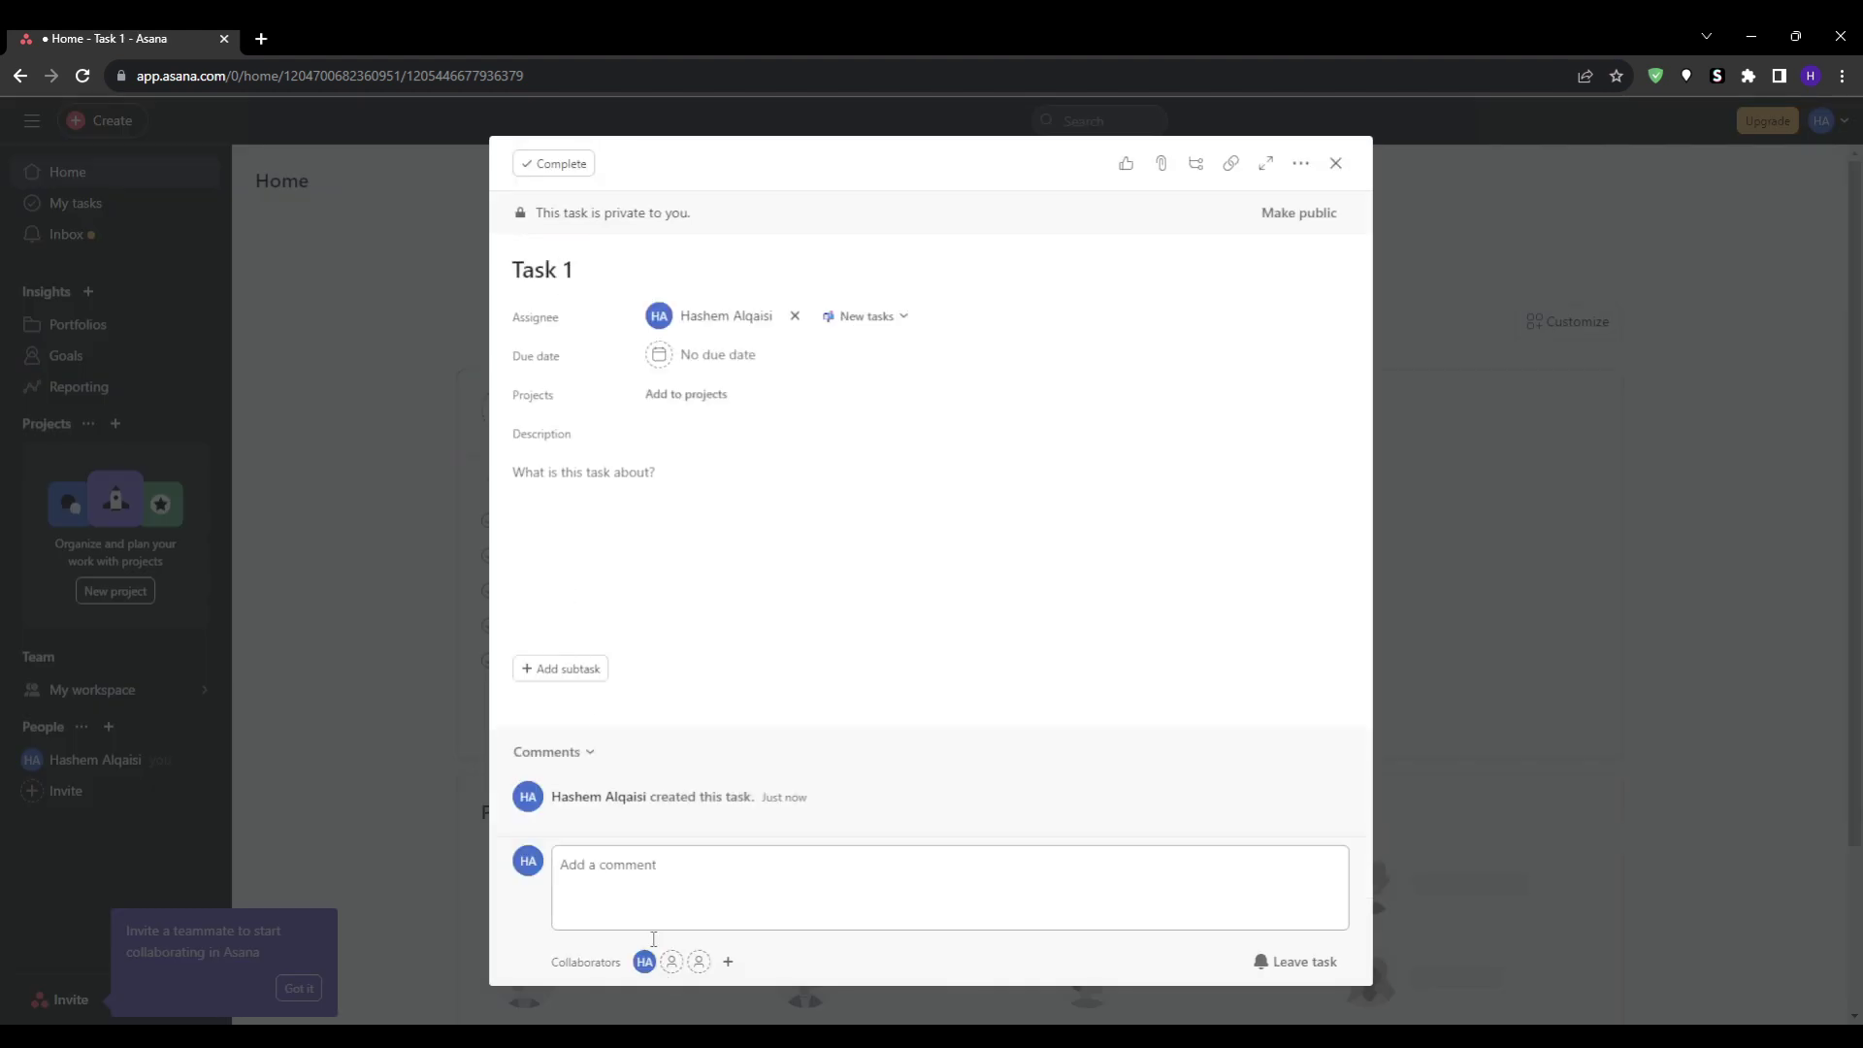
pyautogui.click(705, 980)
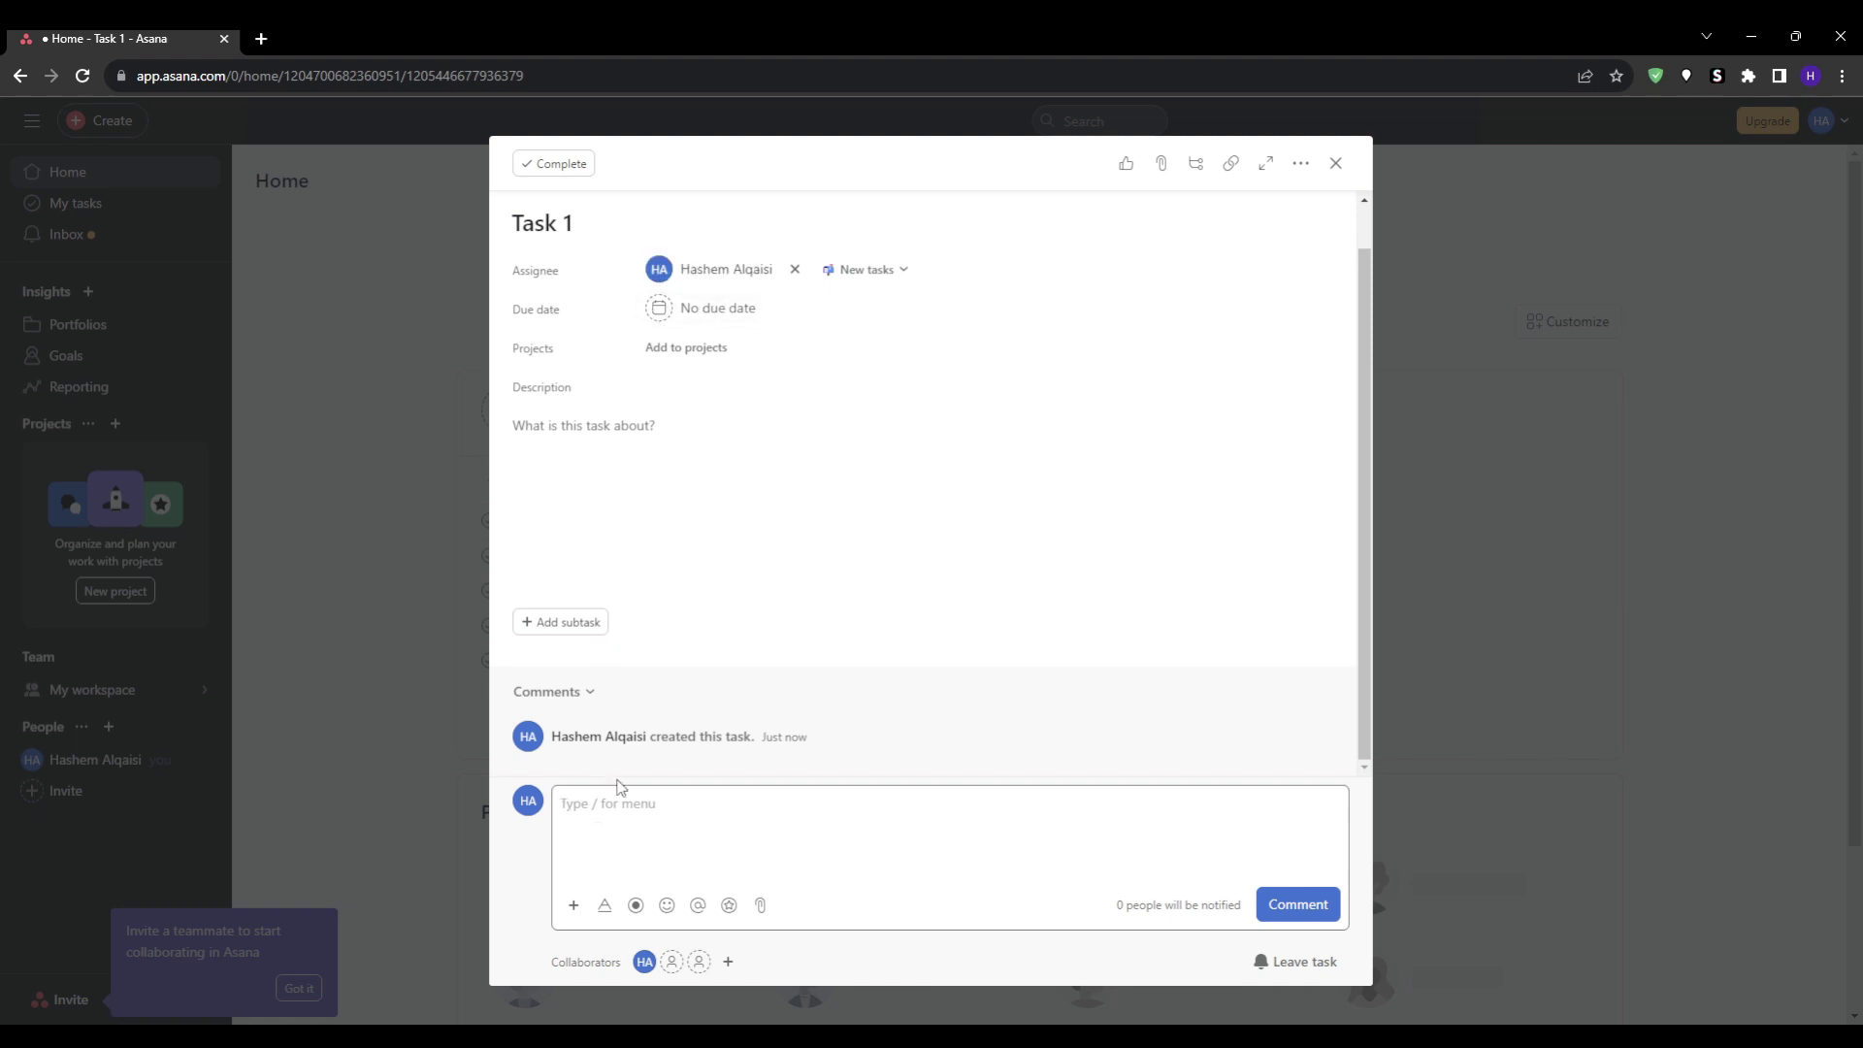
pyautogui.click(381, 525)
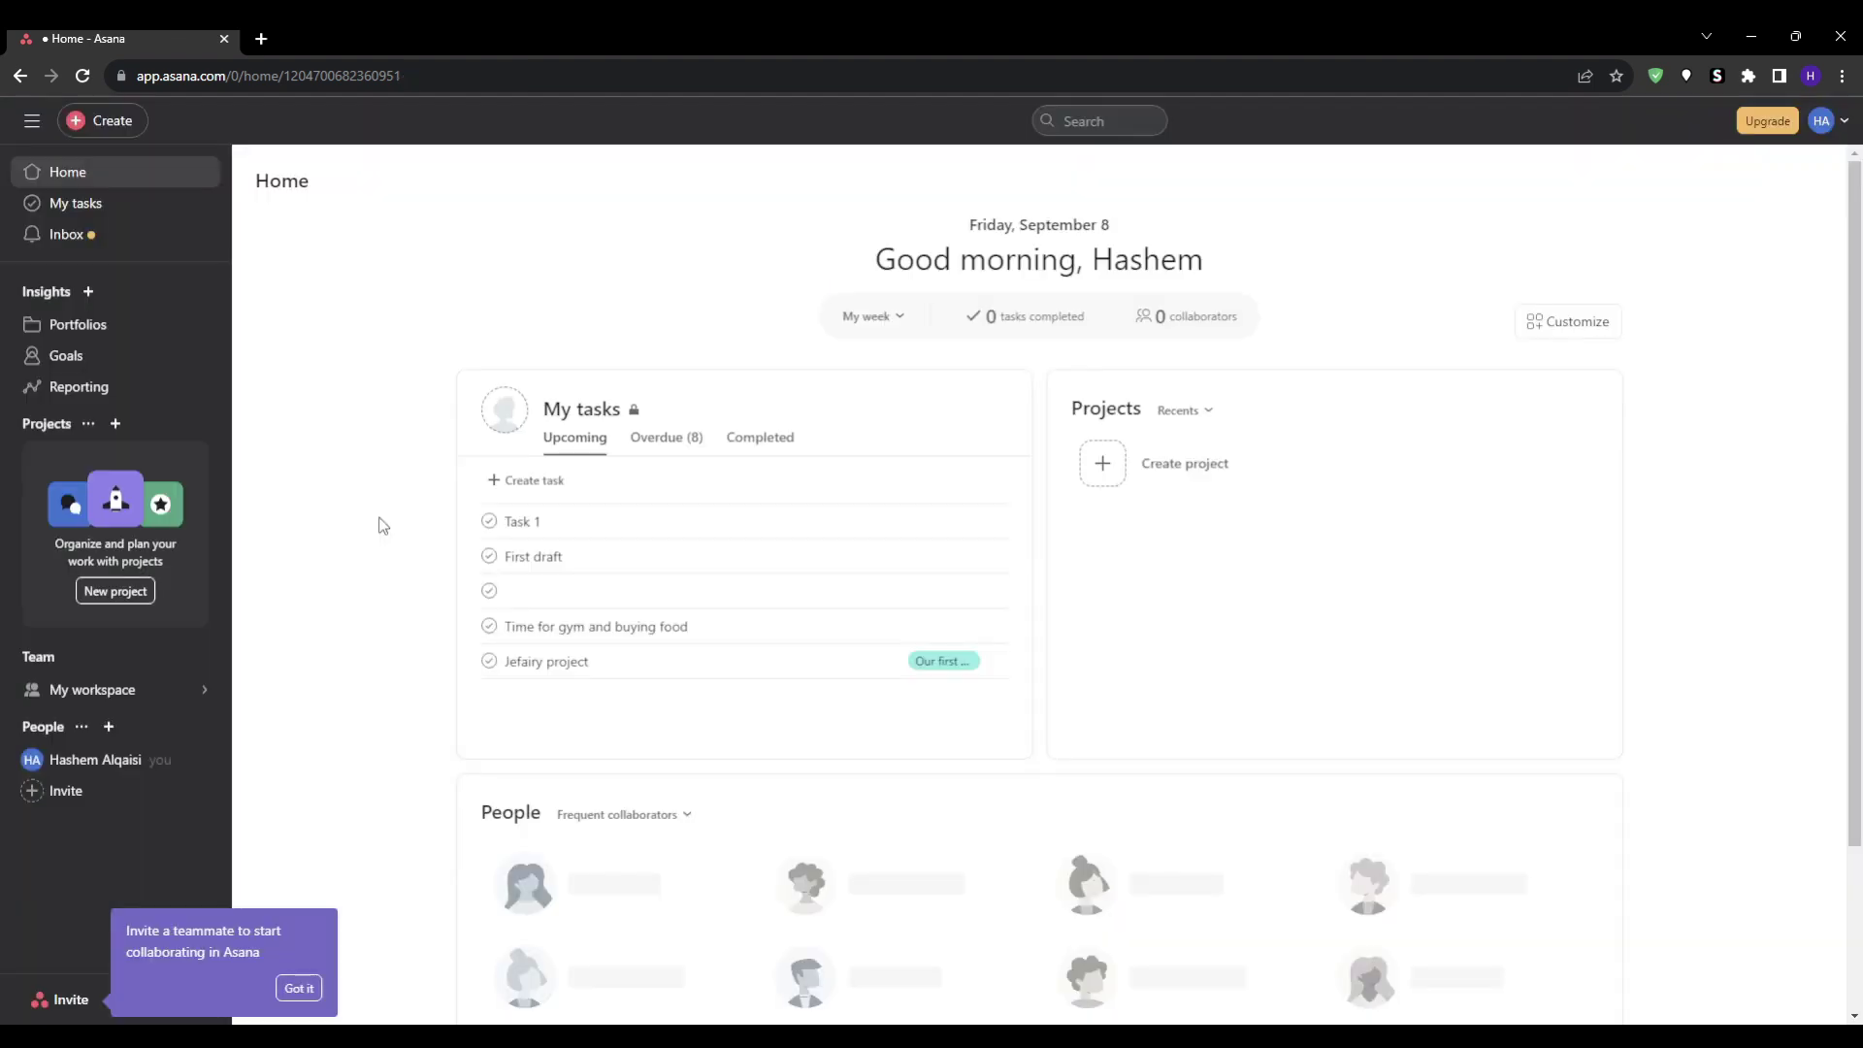
pyautogui.click(514, 482)
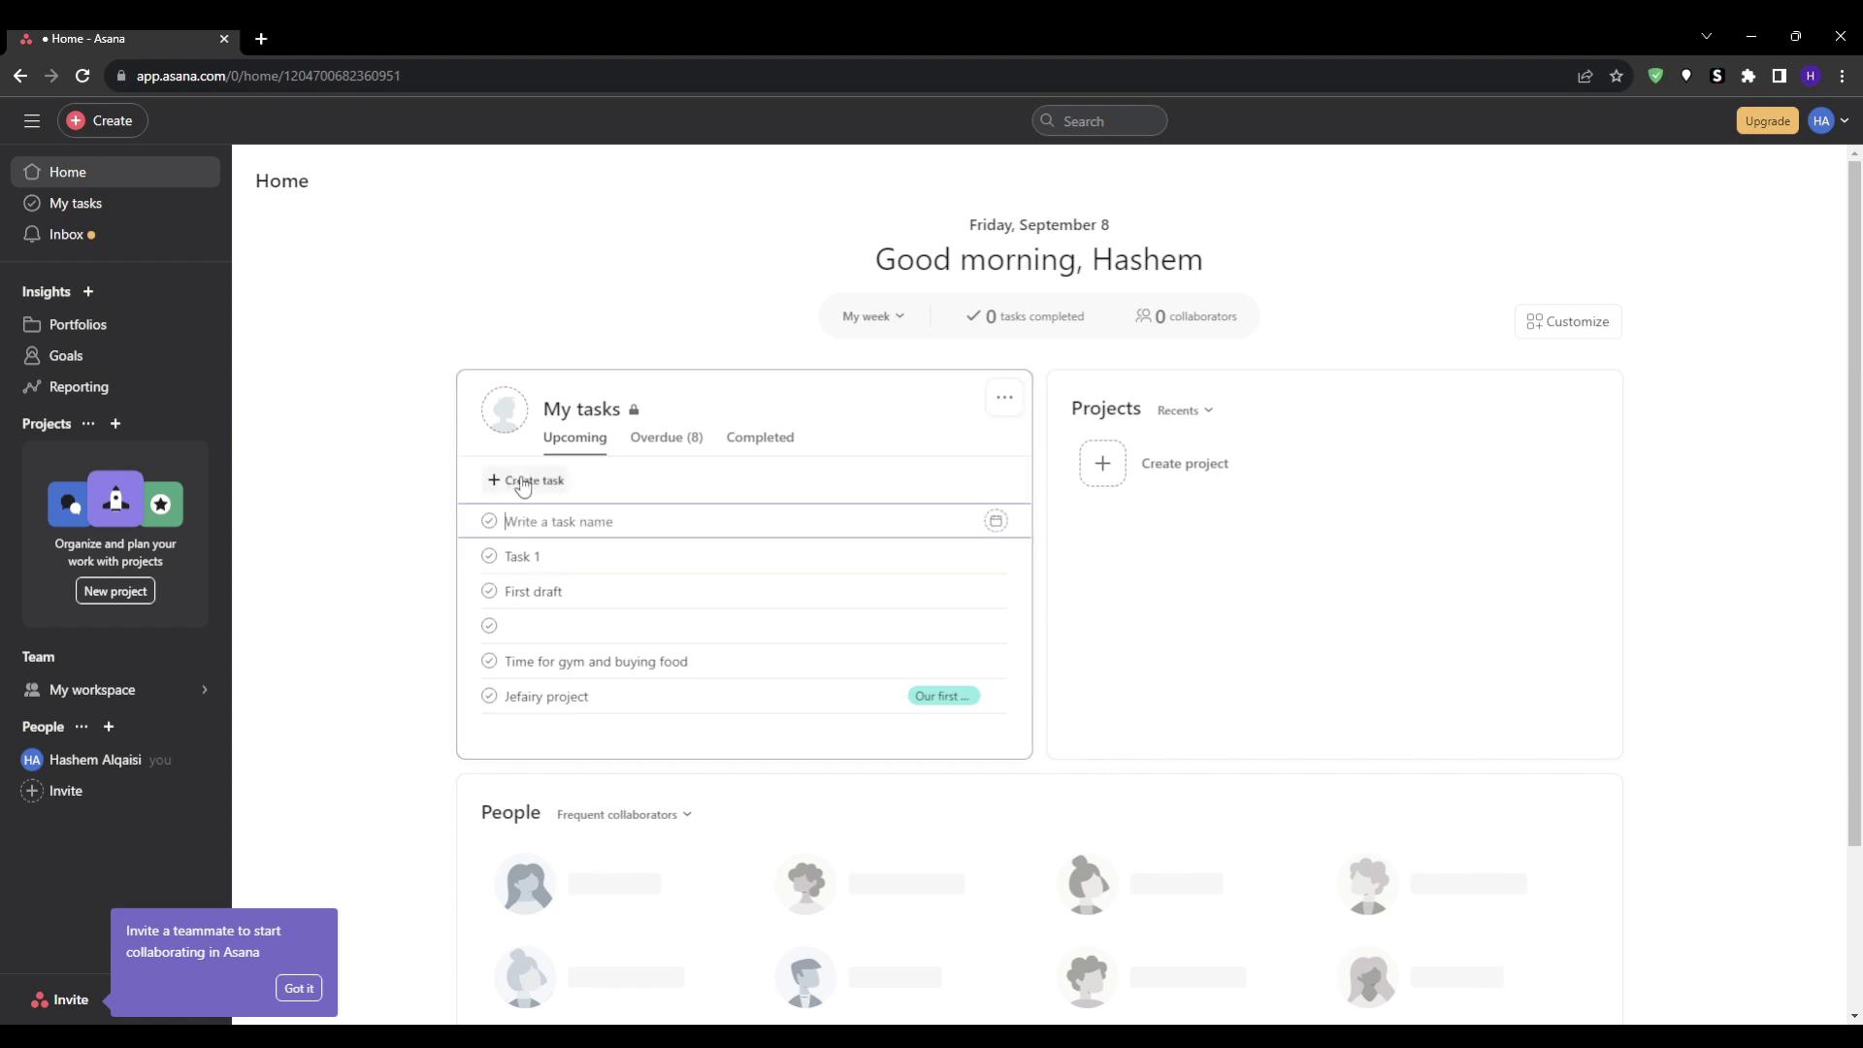
pyautogui.click(995, 522)
pyautogui.click(995, 522)
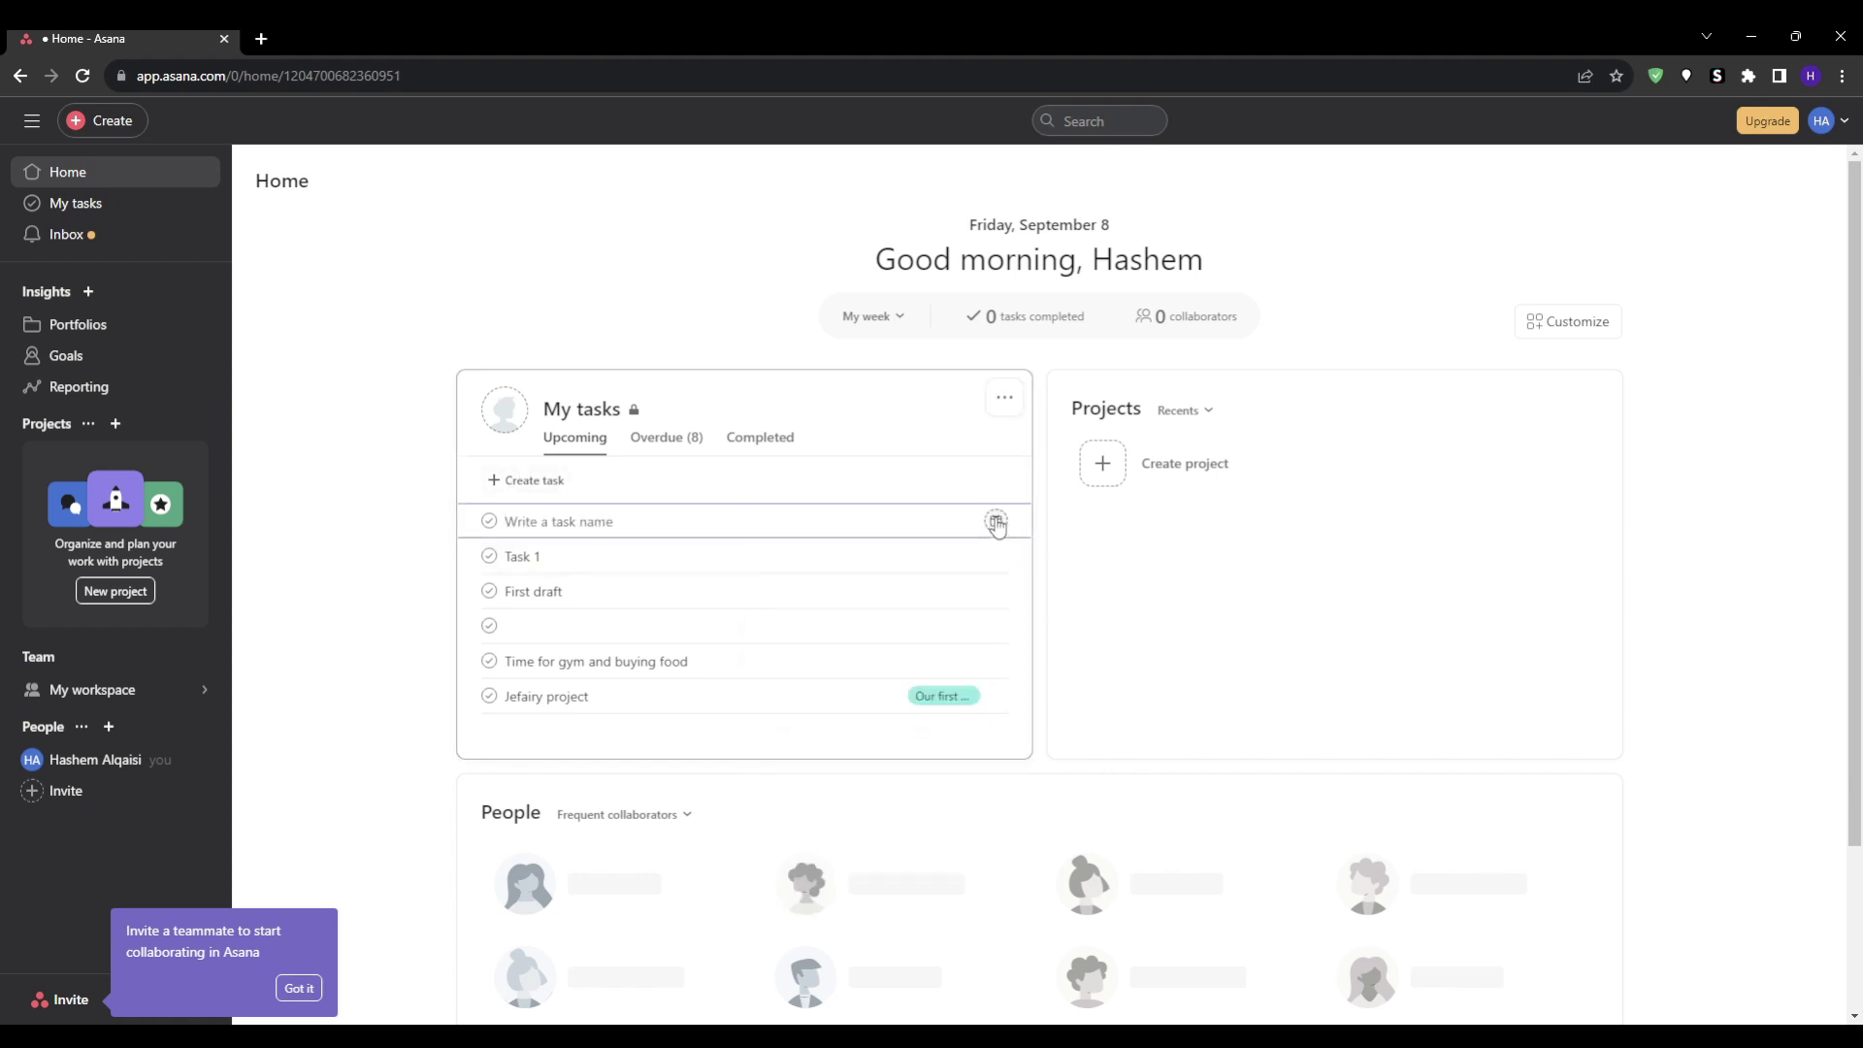
pyautogui.click(417, 580)
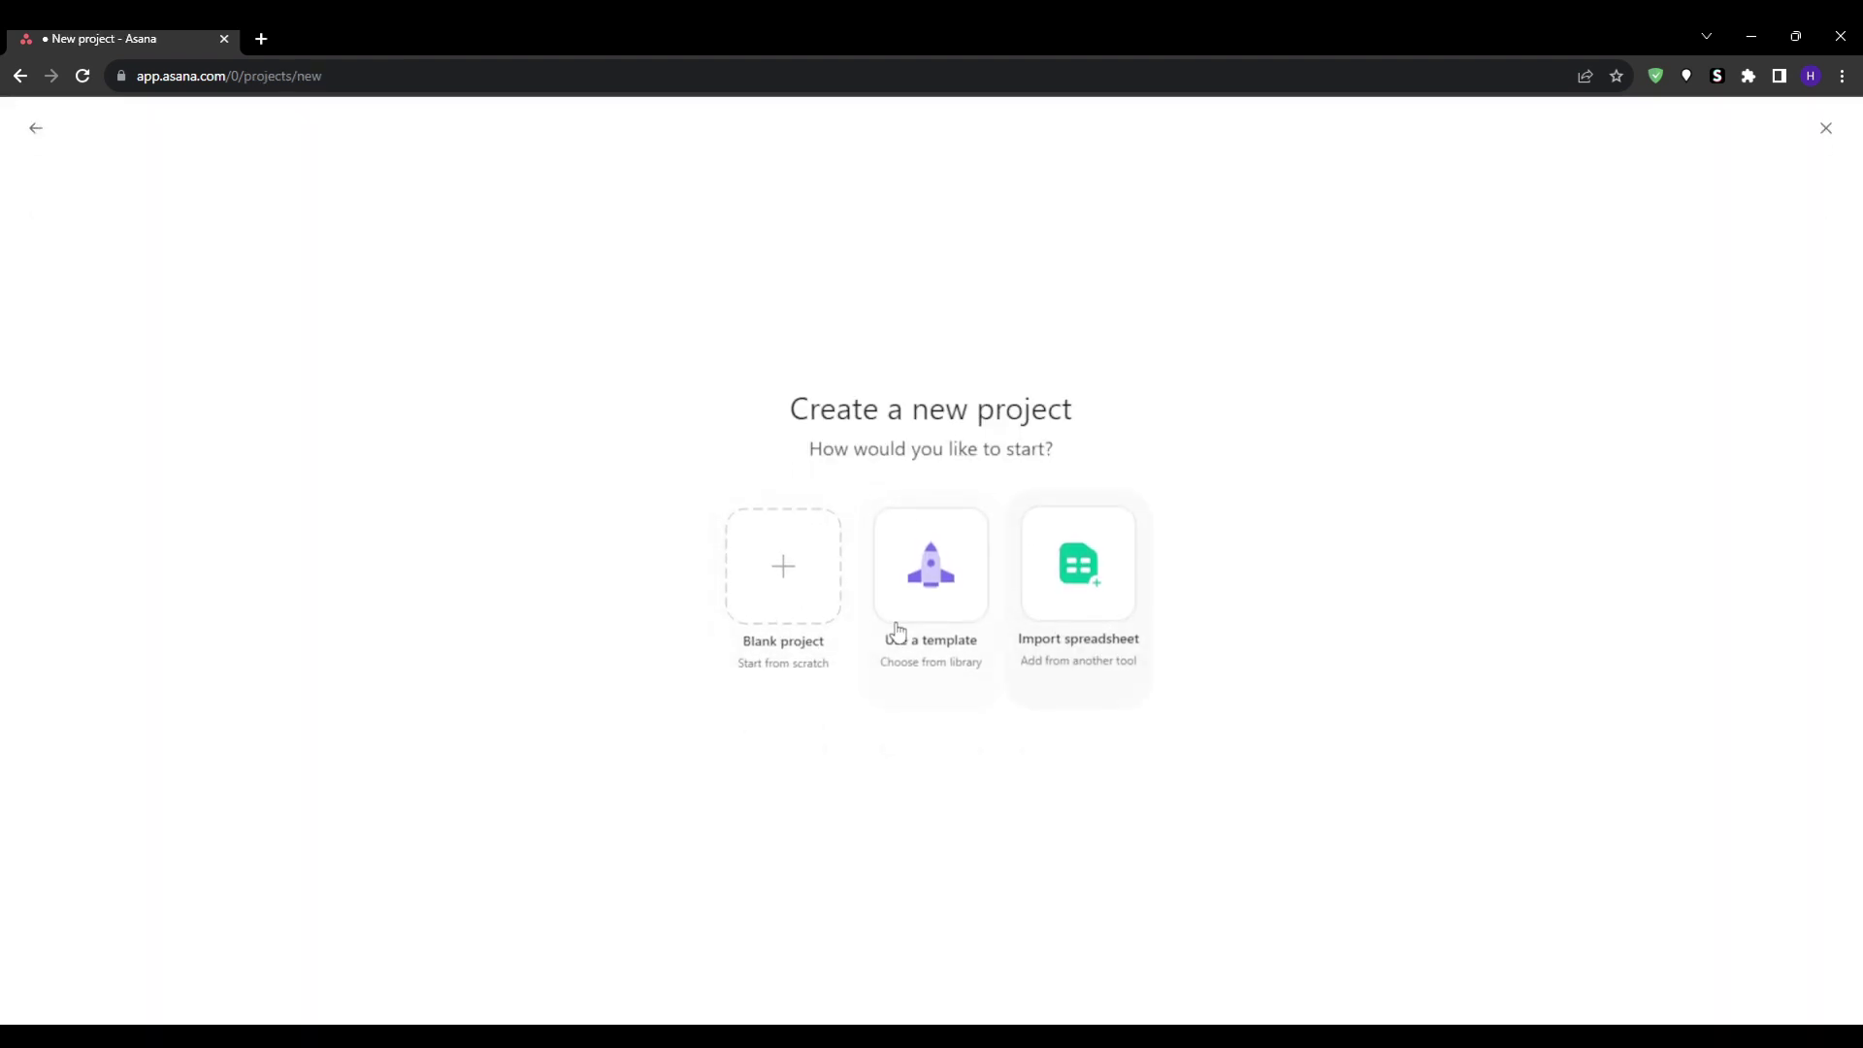
pyautogui.click(35, 128)
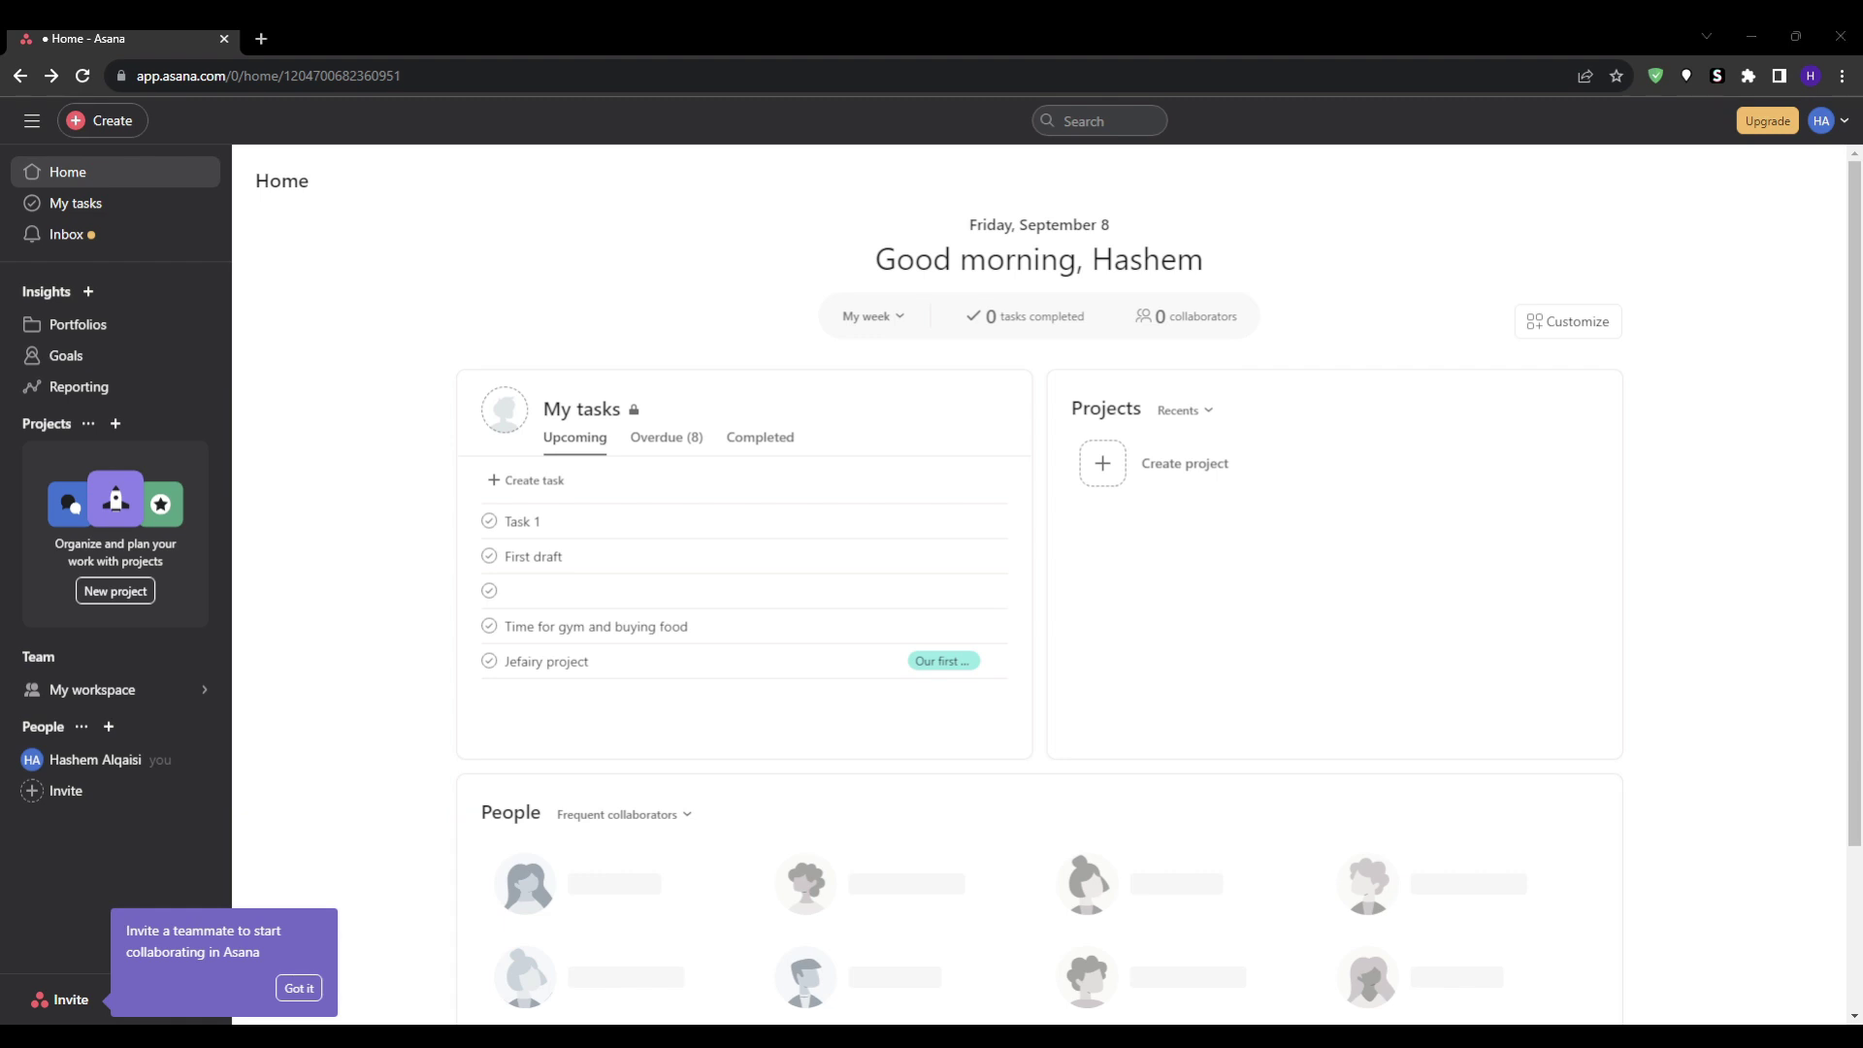
# Step: Open and close Task 1's details, then accept Got it on the Invite a teammate tip
pyautogui.click(529, 523)
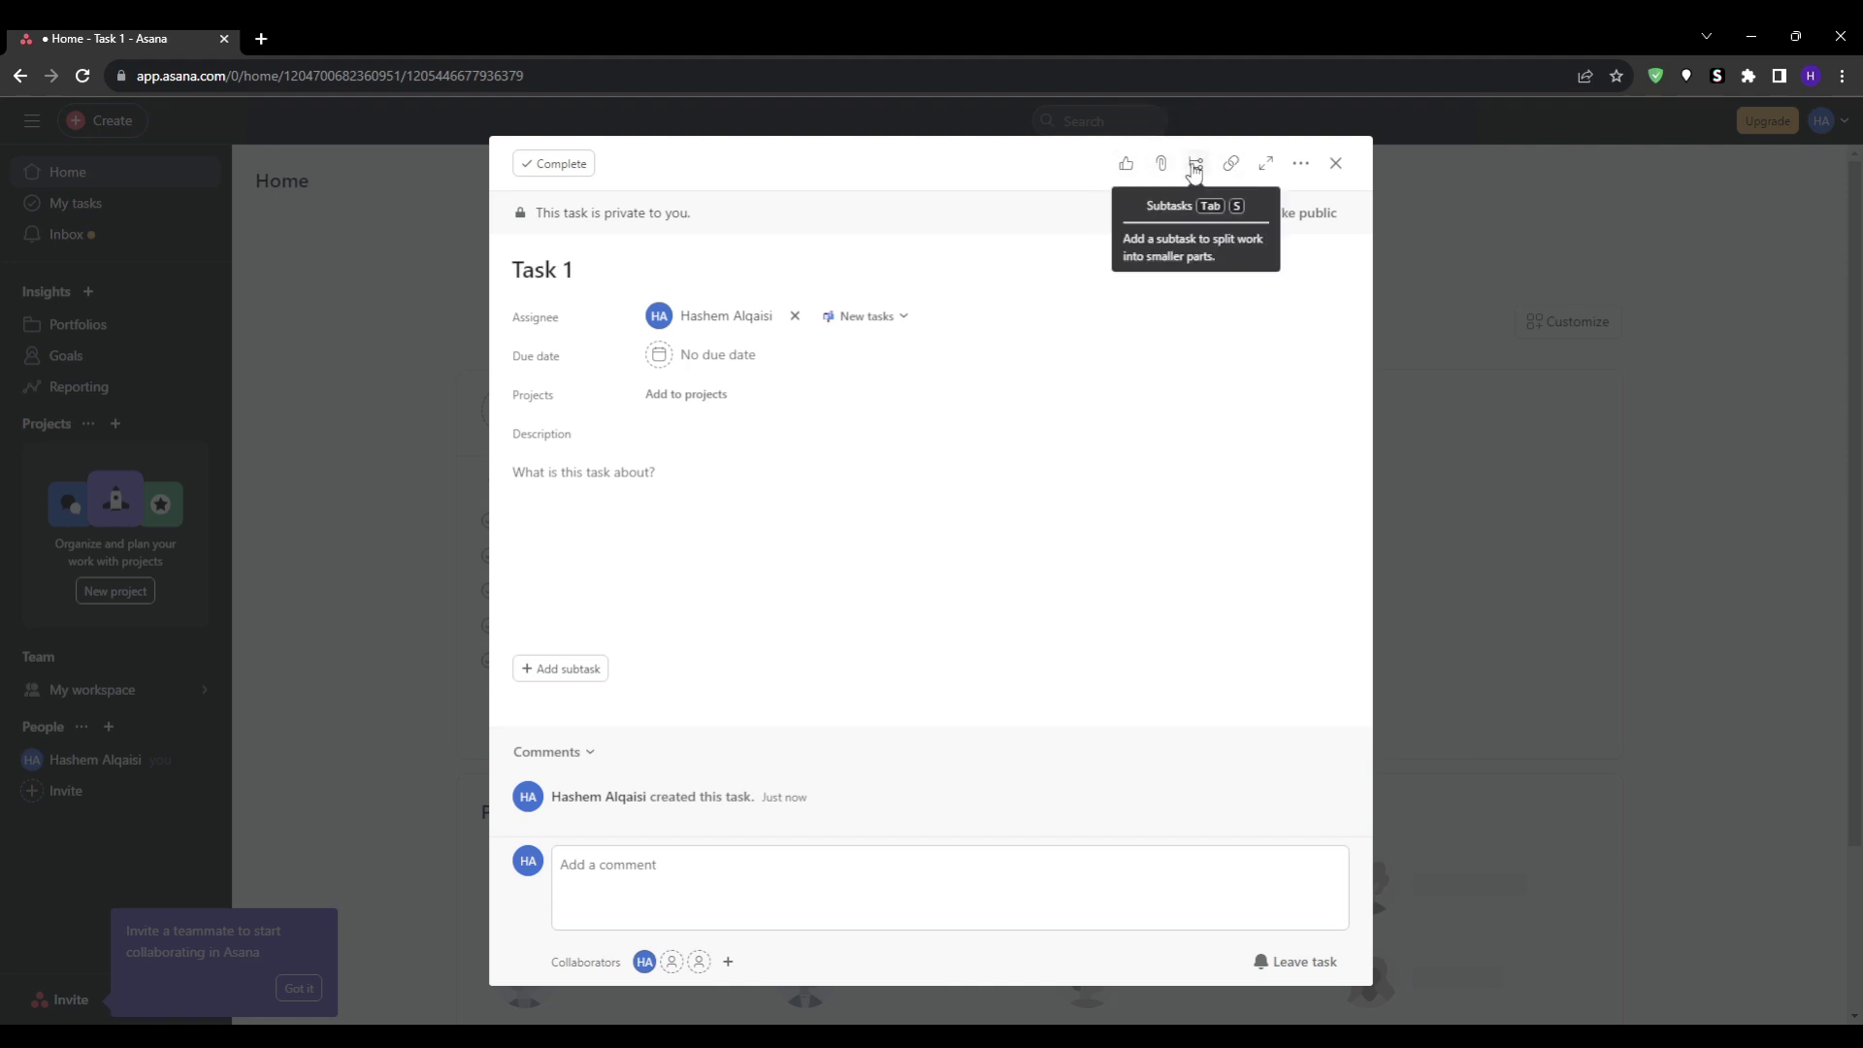
pyautogui.click(1452, 504)
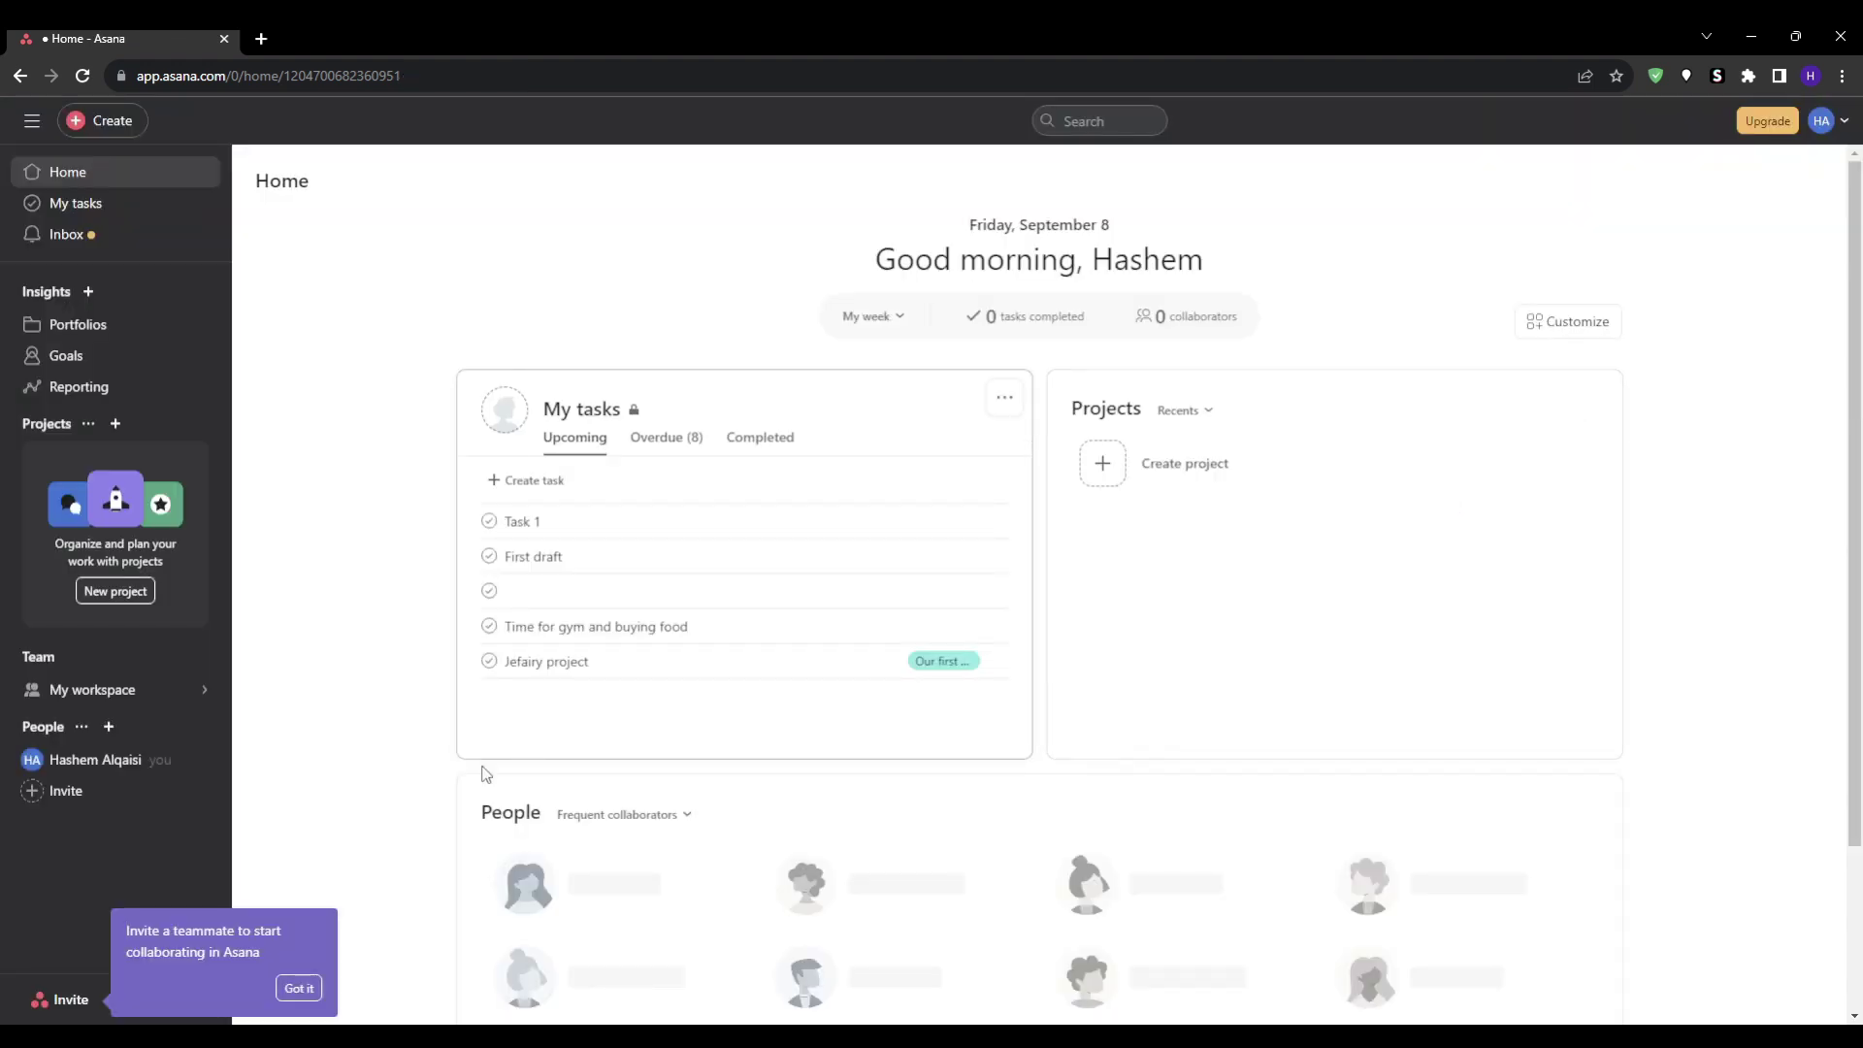
pyautogui.click(305, 989)
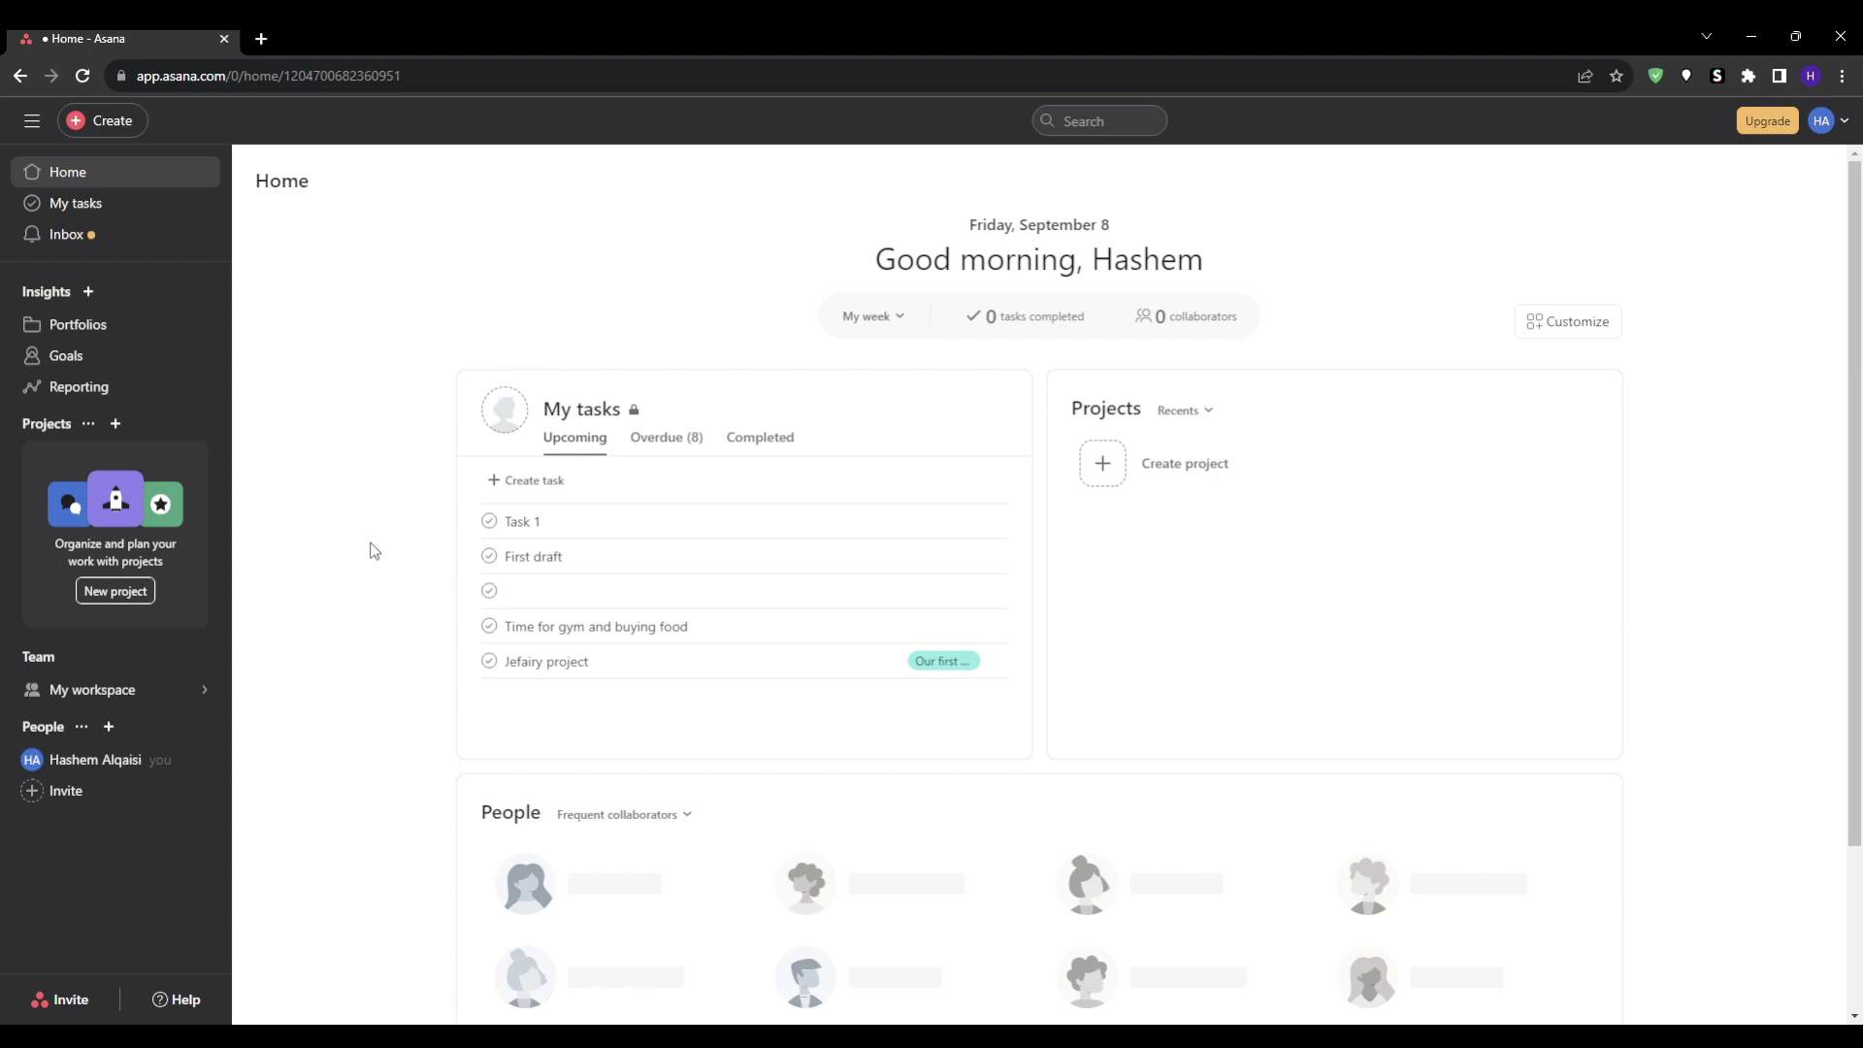
pyautogui.scroll(-2, 377, 645)
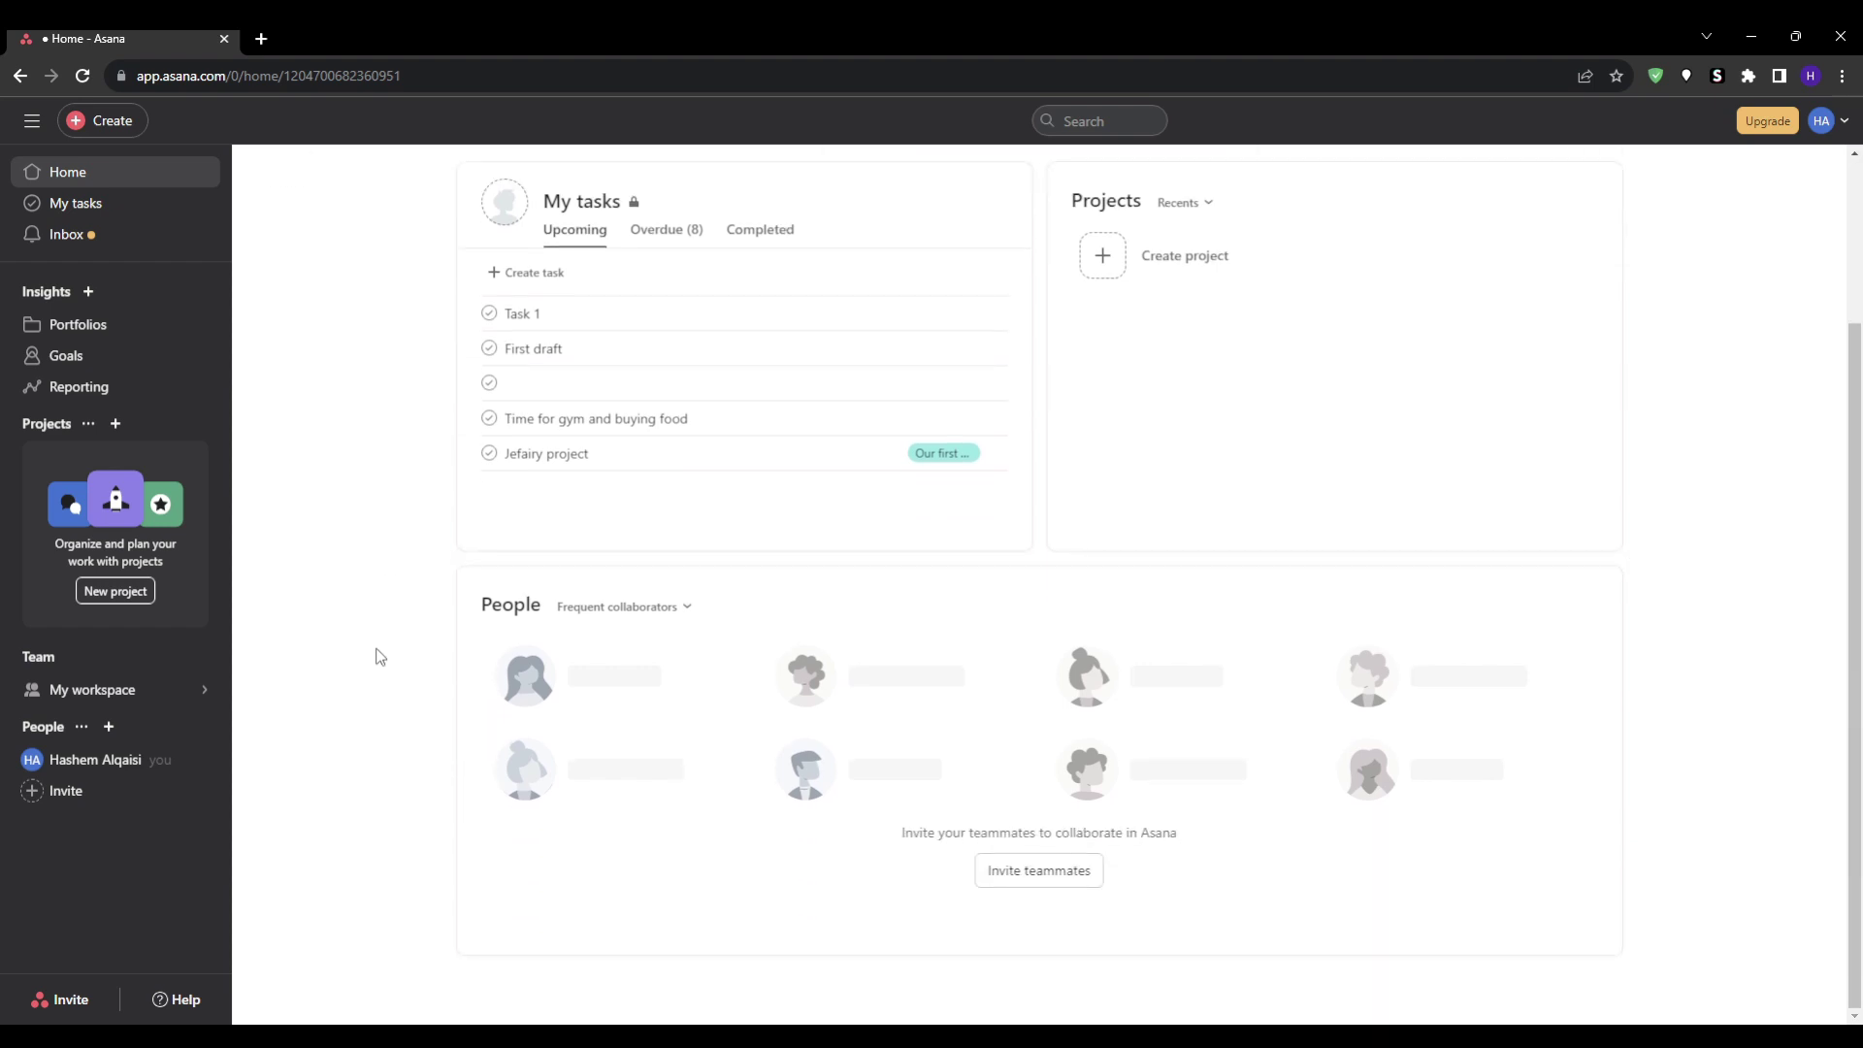
pyautogui.scroll(2, 380, 657)
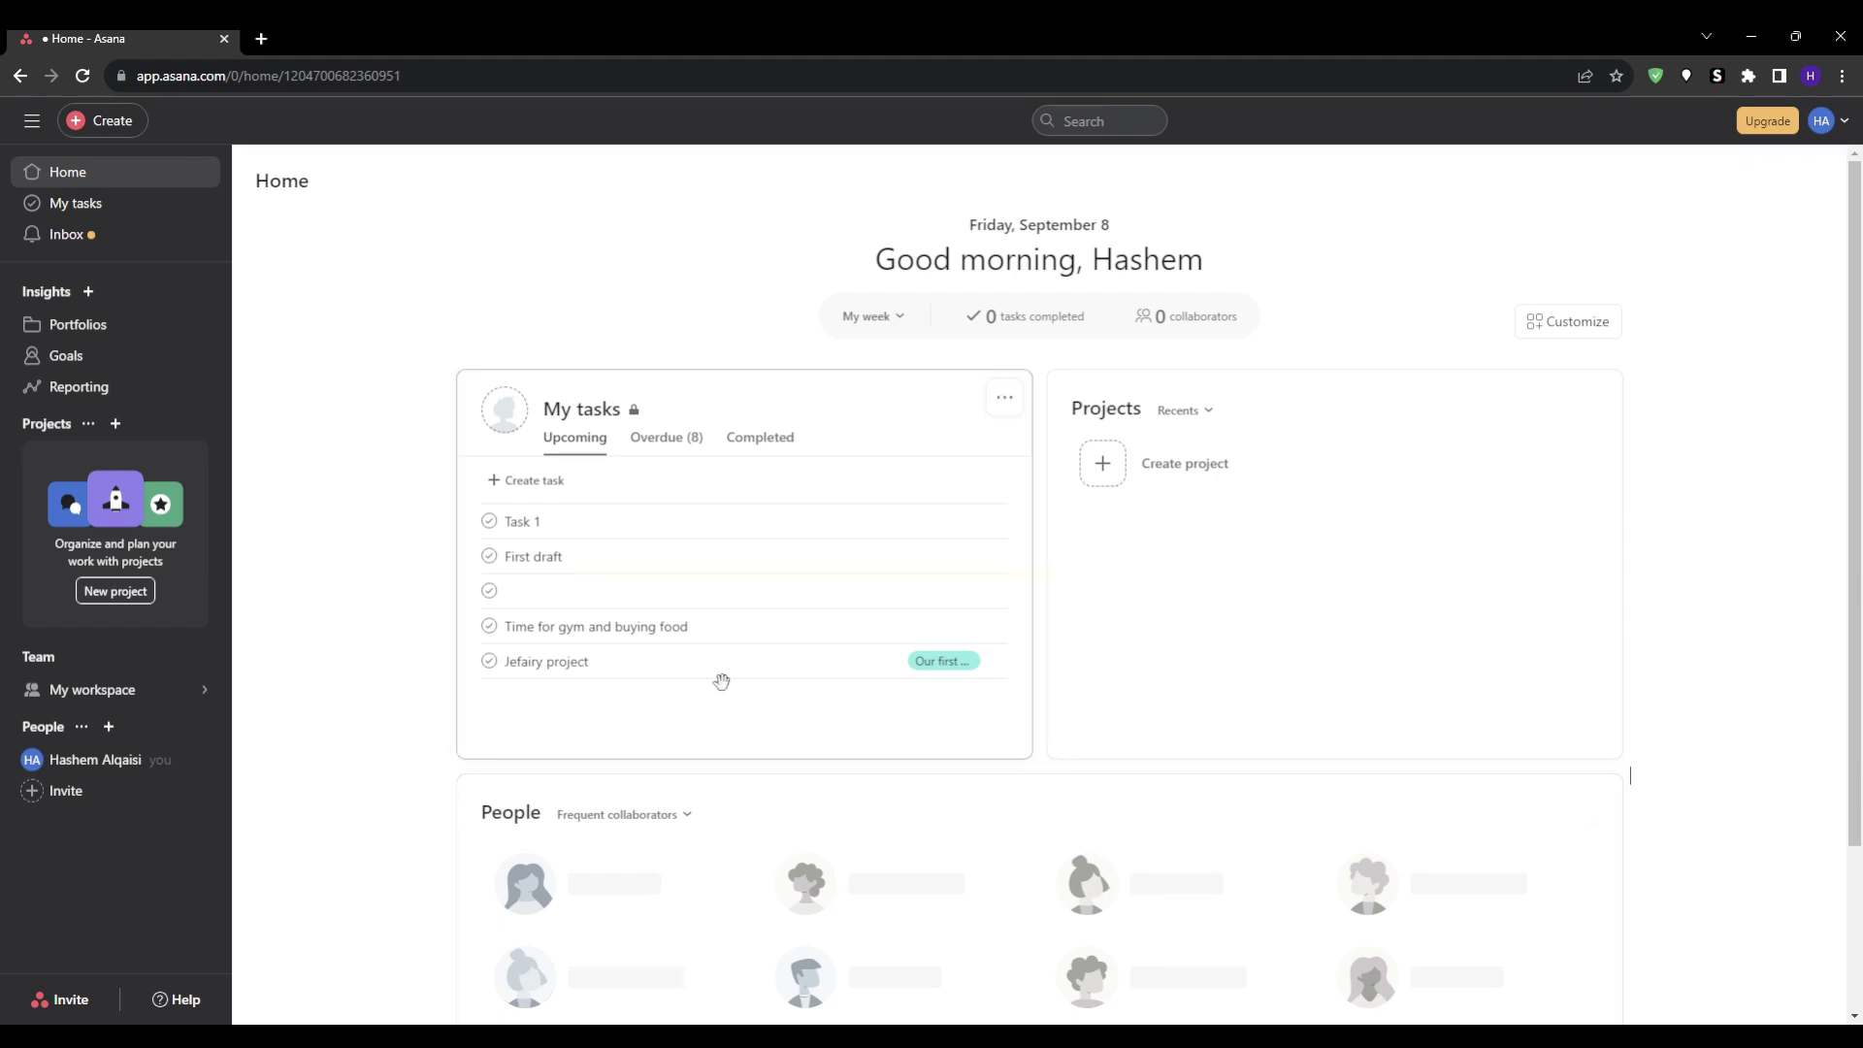
pyautogui.click(578, 525)
pyautogui.click(758, 871)
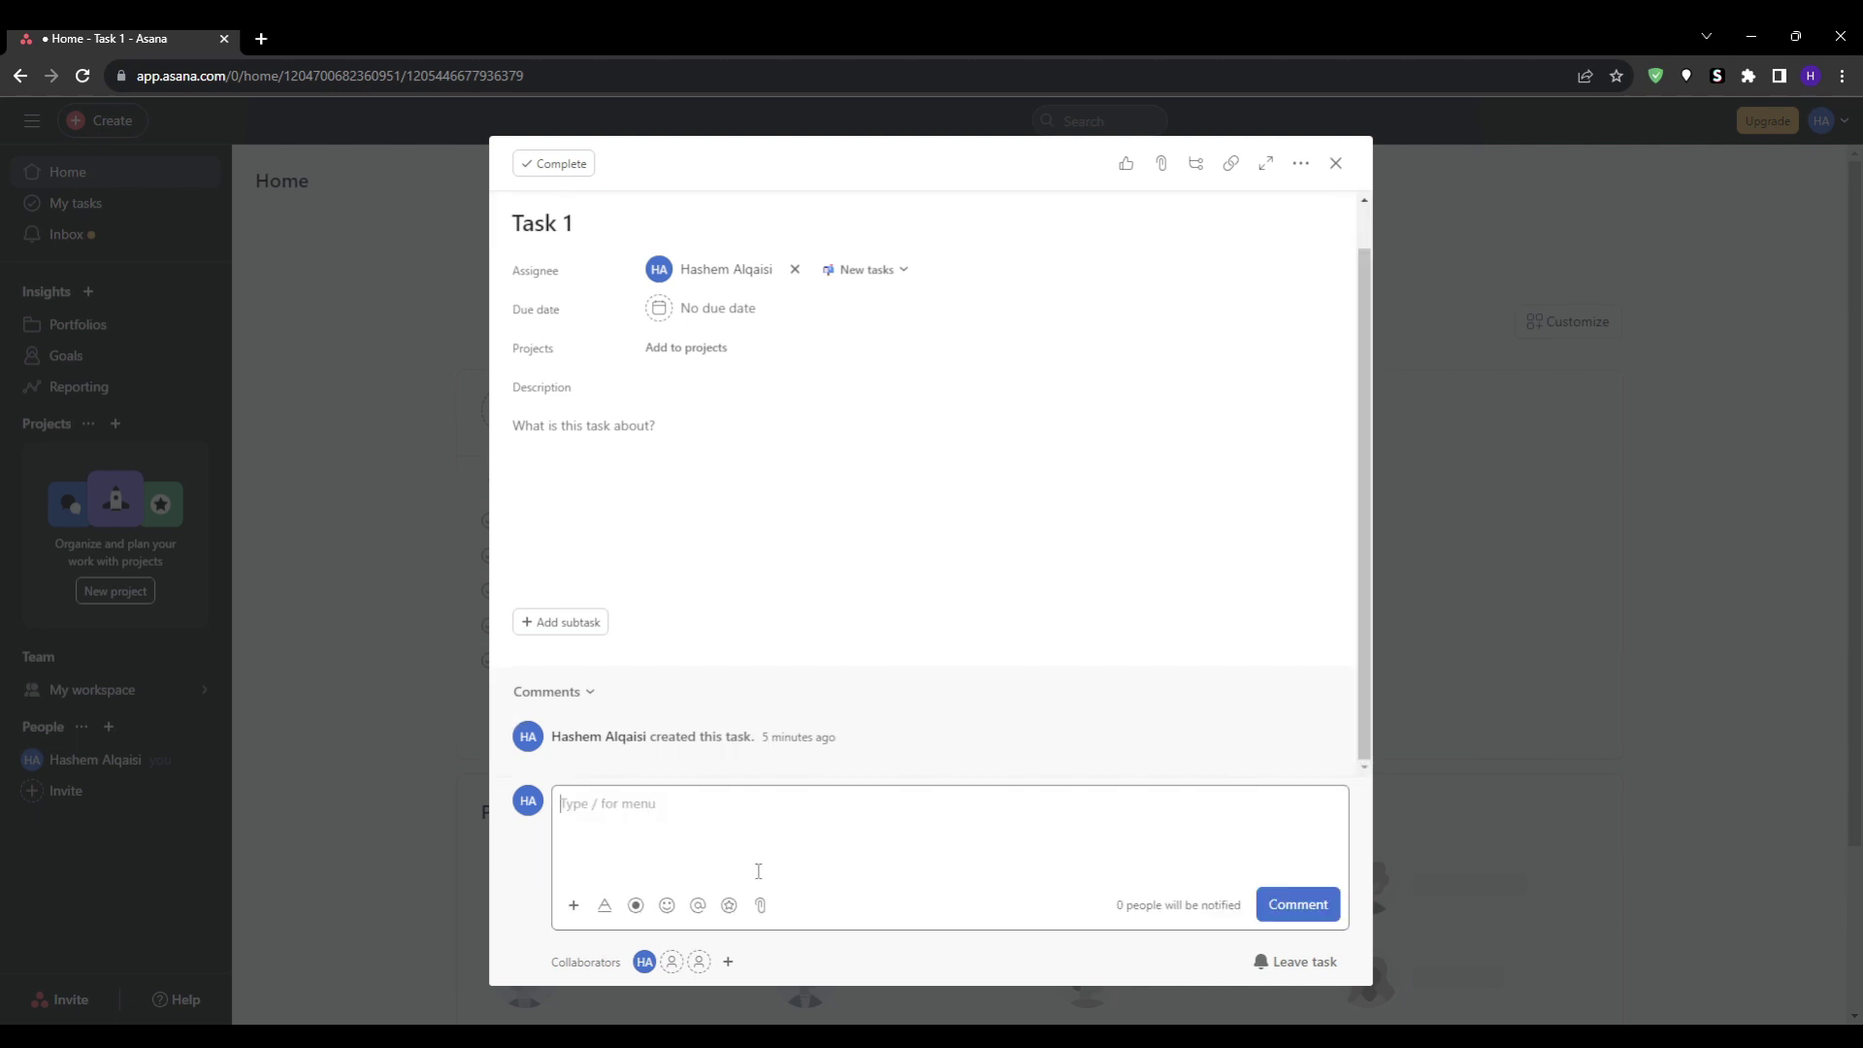
pyautogui.write('1 2 3')
pyautogui.hotkey('ctrl', 'a')
pyautogui.press('BackSpace')
pyautogui.write('@')
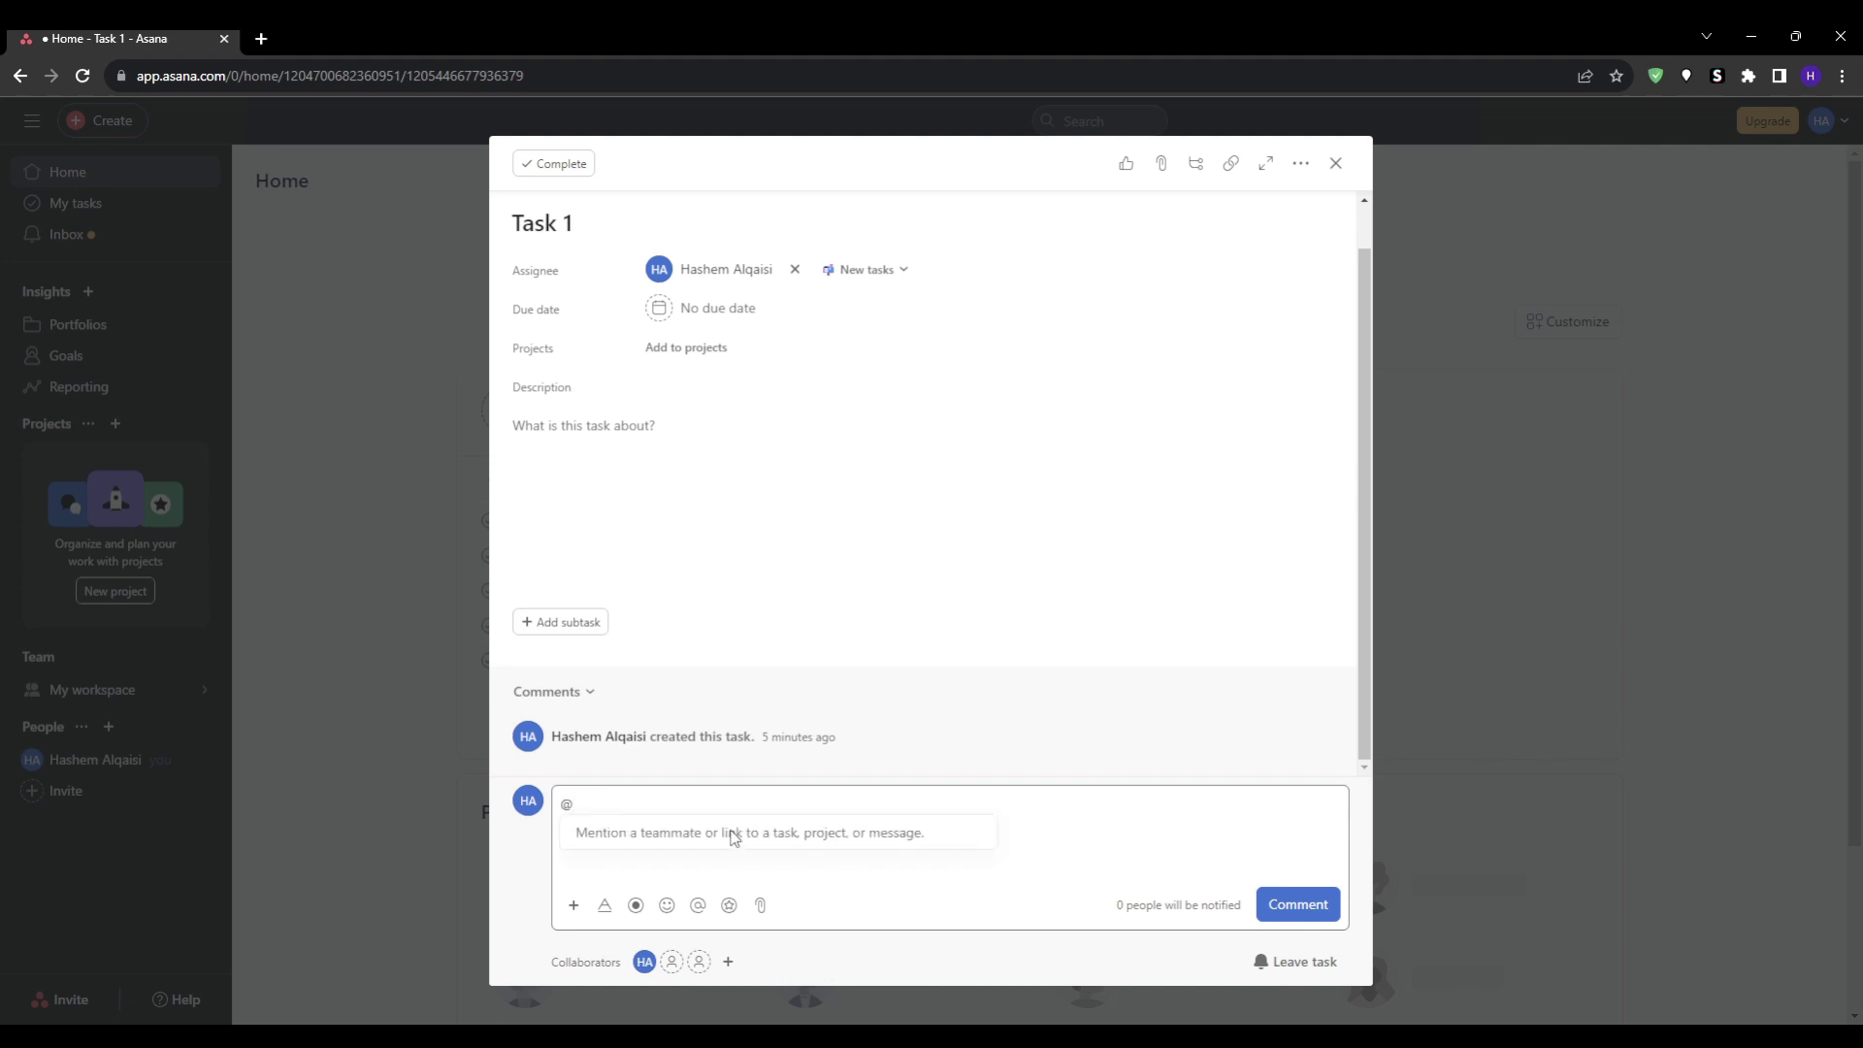
pyautogui.write('teammebmer')
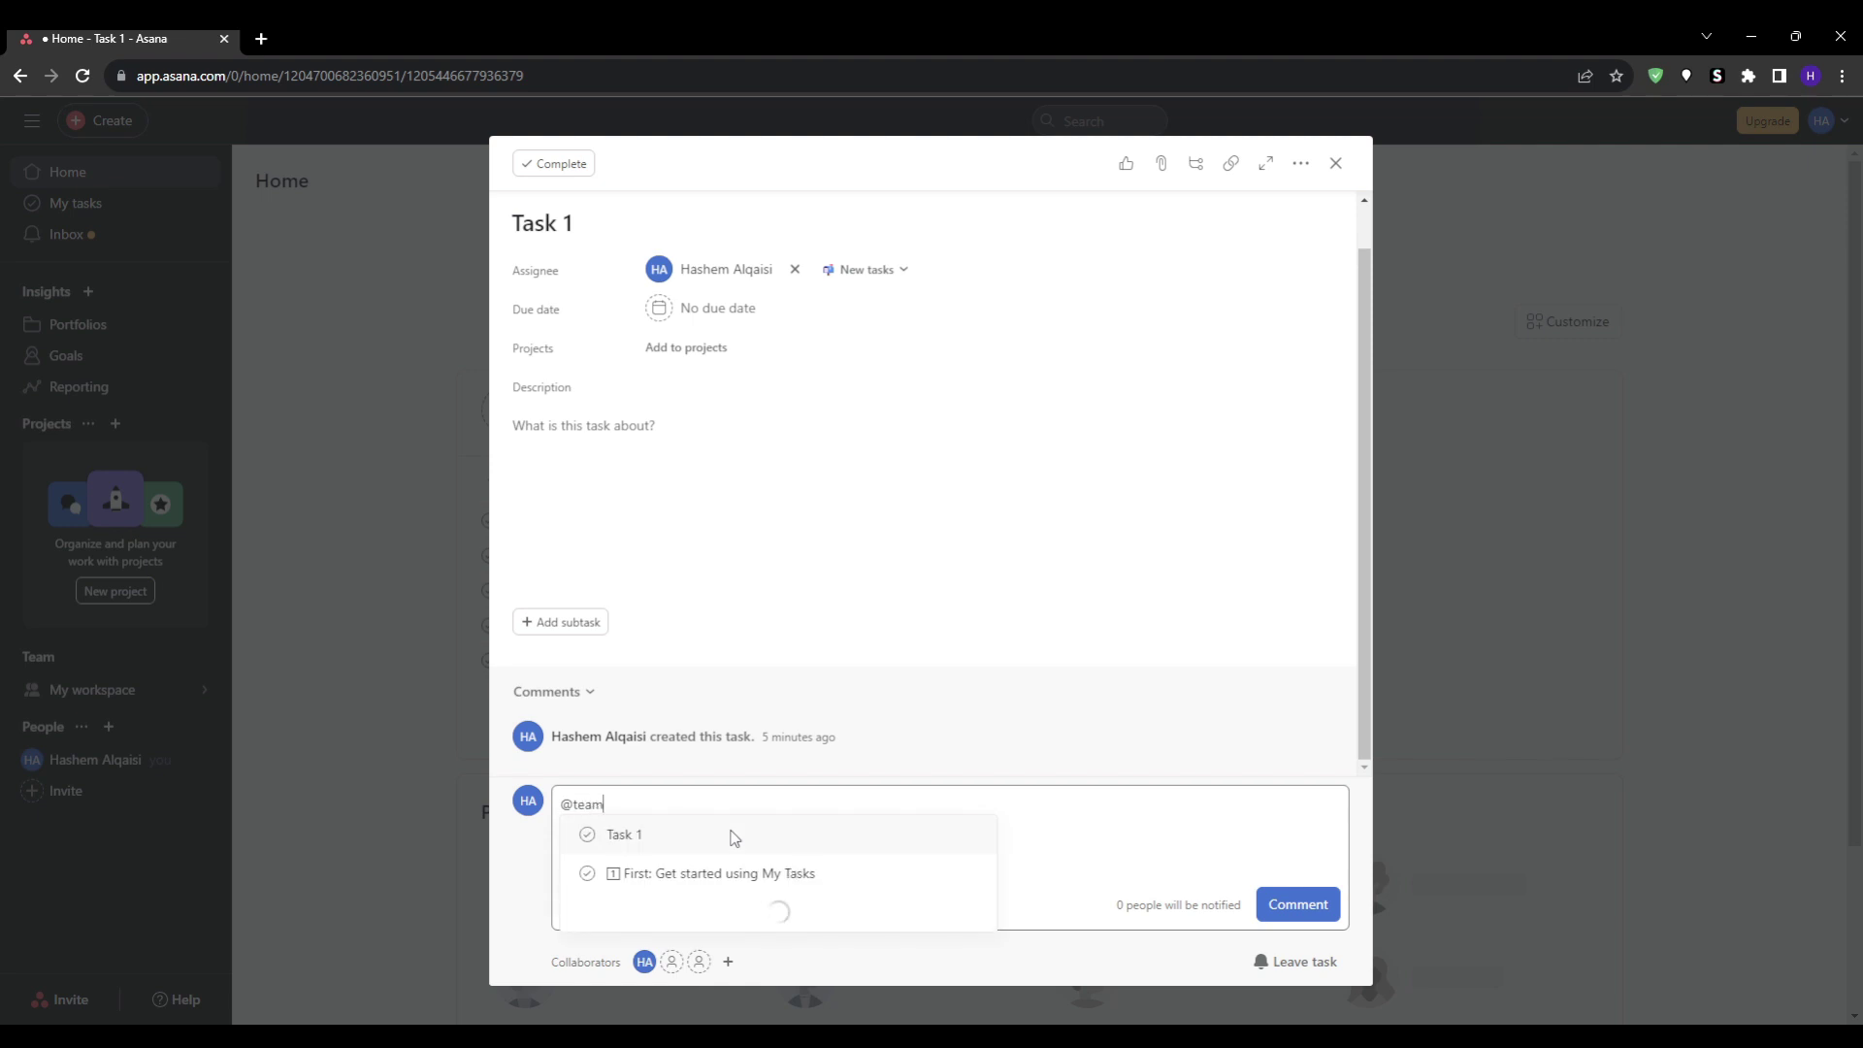
pyautogui.press('BackSpace')
pyautogui.press('BackSpace')
pyautogui.press('BackSpace')
pyautogui.press('BackSpace')
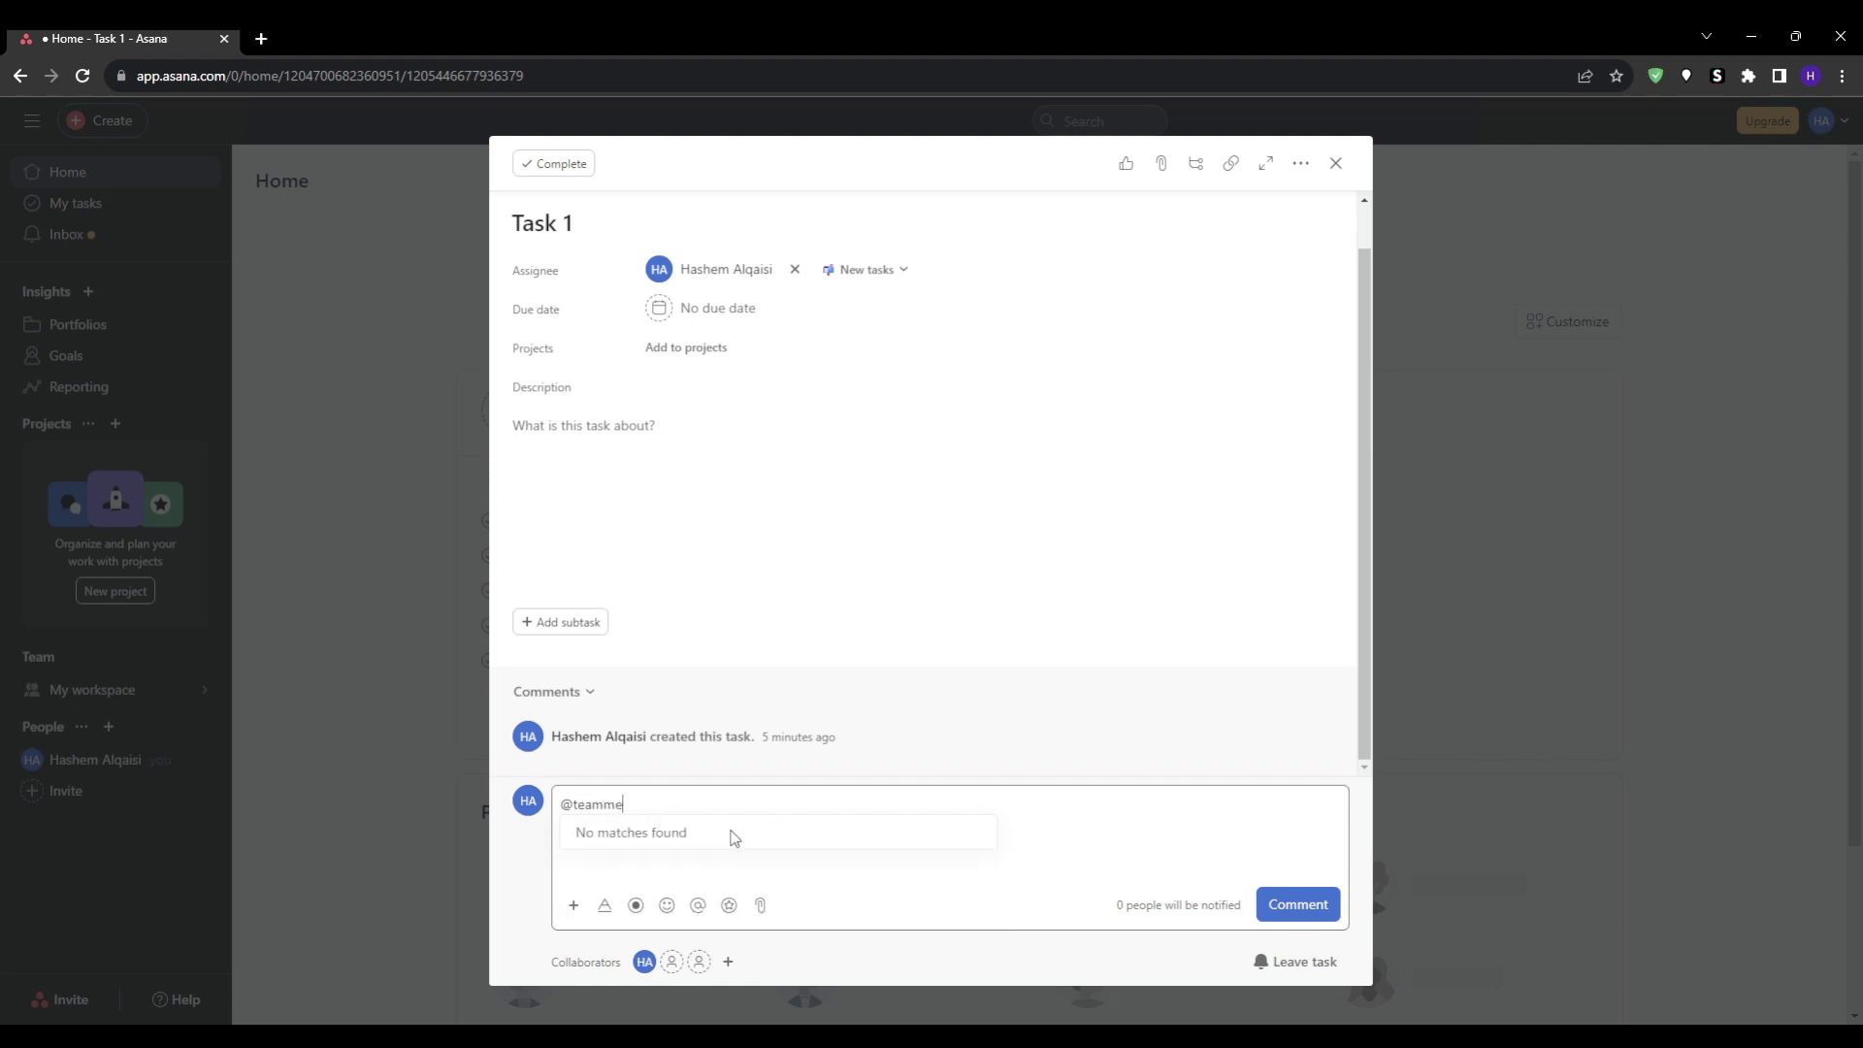
pyautogui.write('mber1')
pyautogui.hotkey('ctrl', 'a')
pyautogui.press('BackSpace')
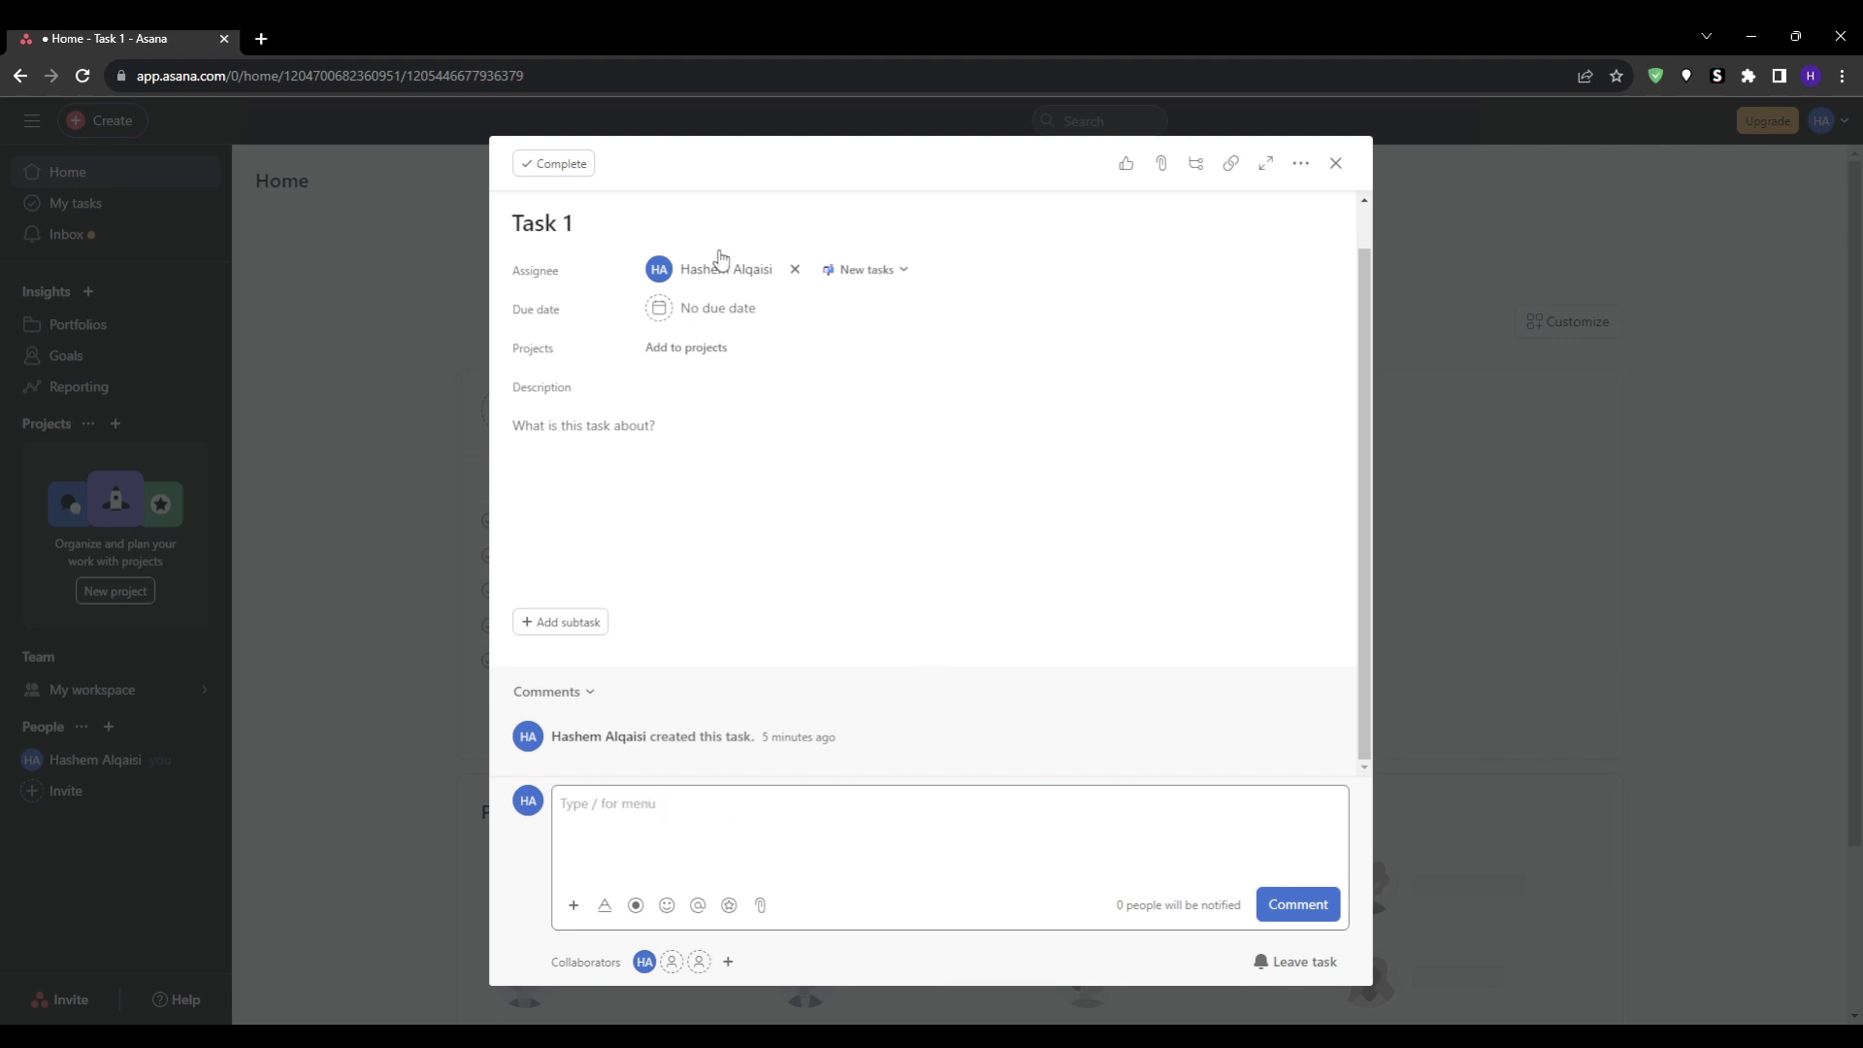
# Step: Complete Task 1 and send the megaphone appreciation sticker from its comment toolbar
pyautogui.click(574, 172)
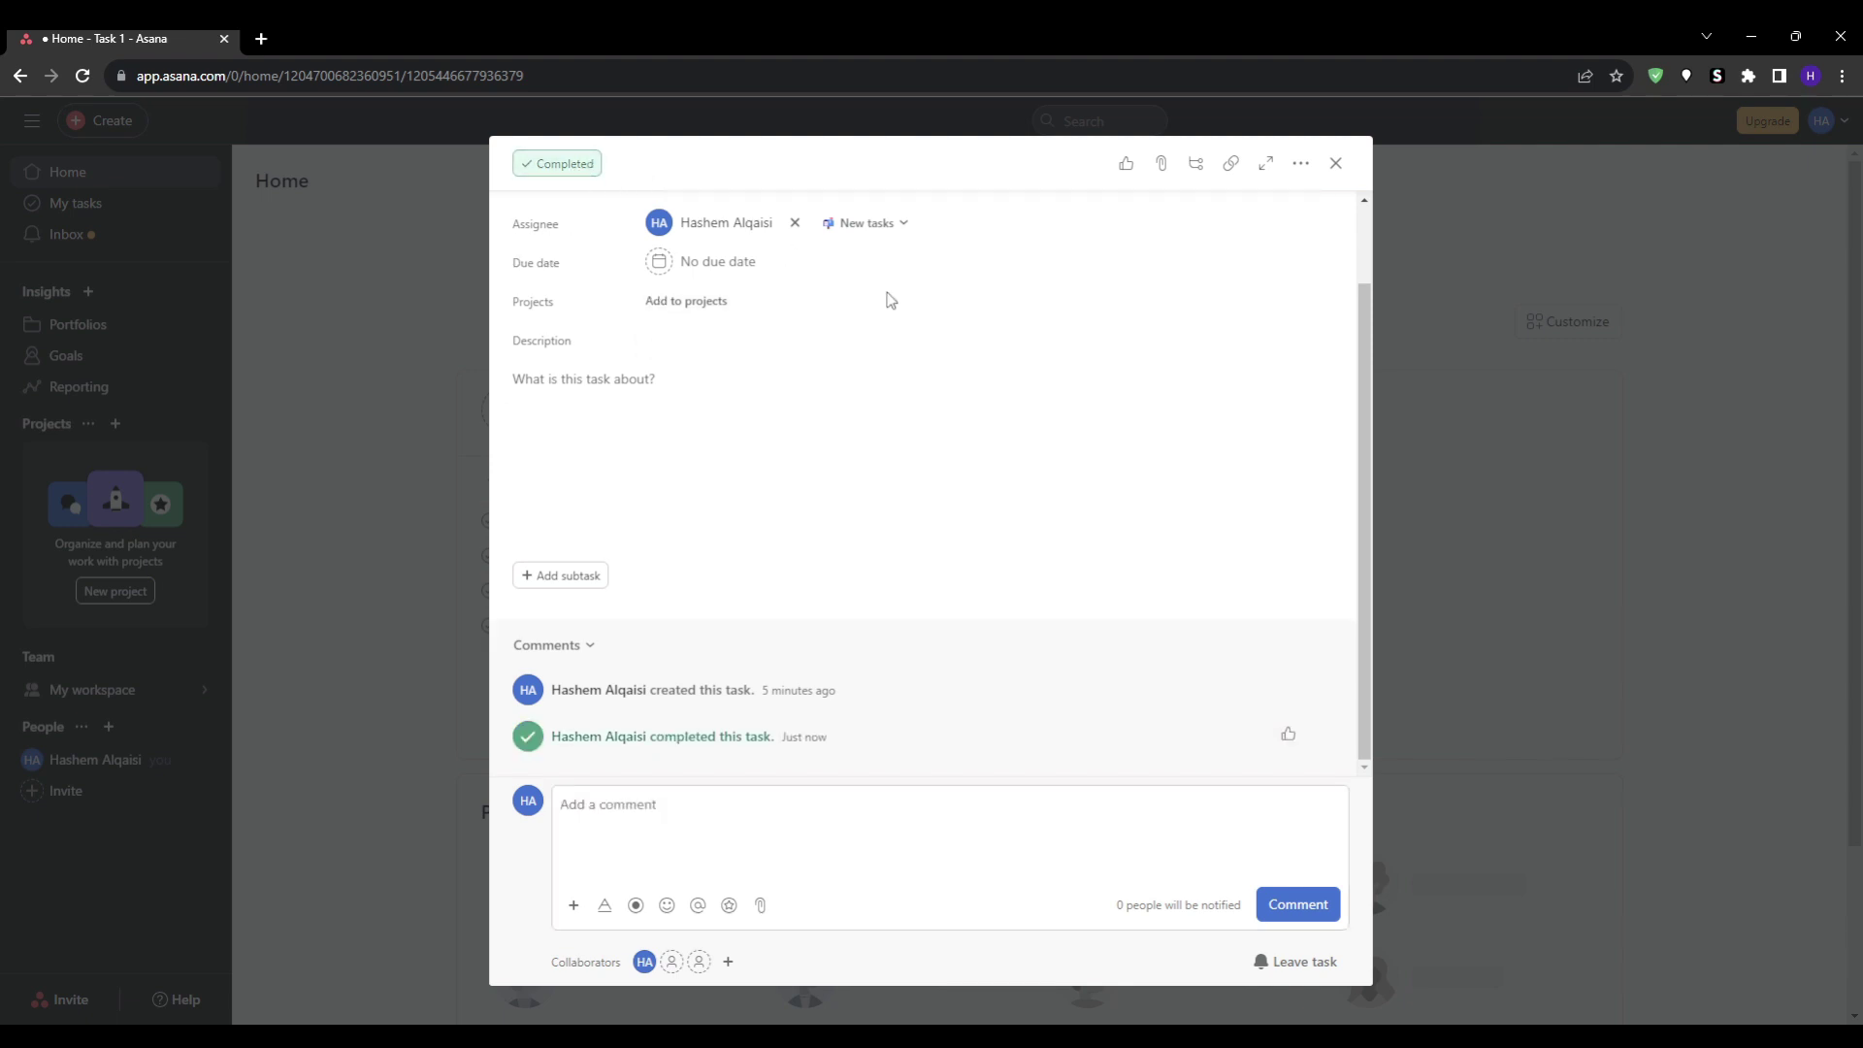
pyautogui.click(723, 822)
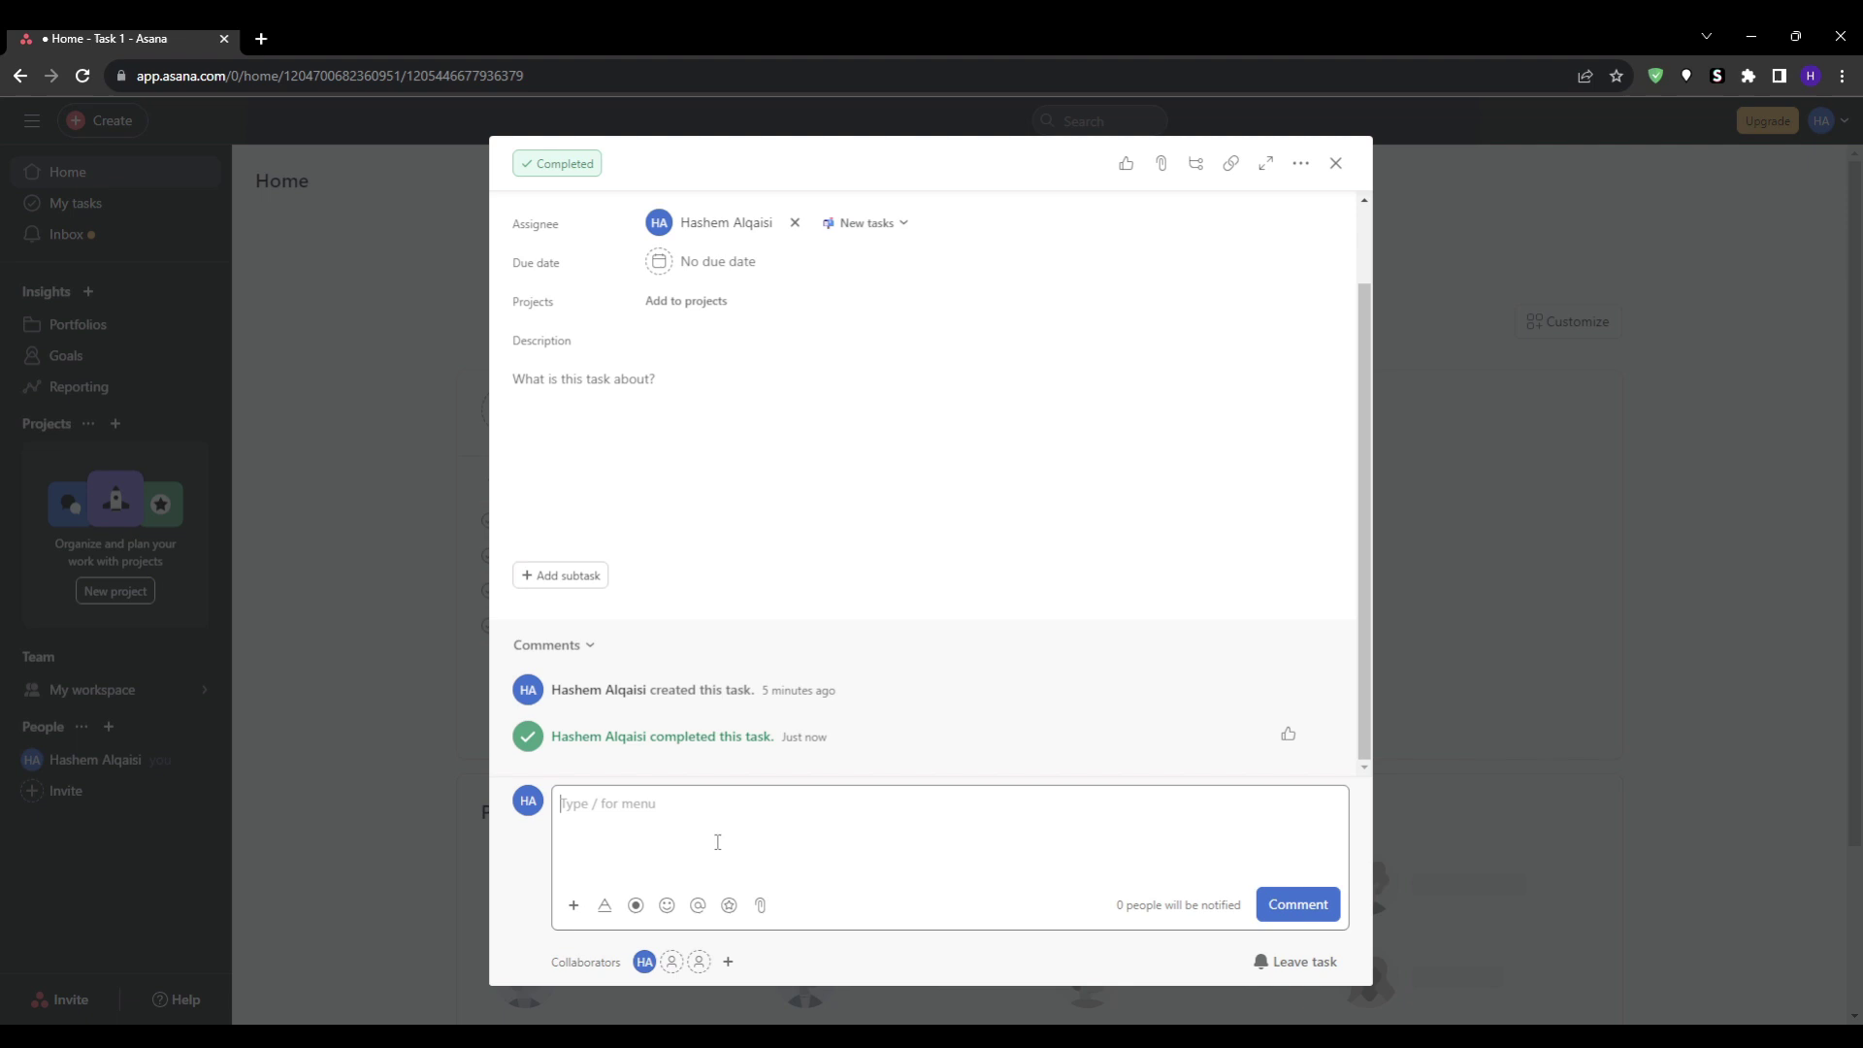
pyautogui.click(730, 907)
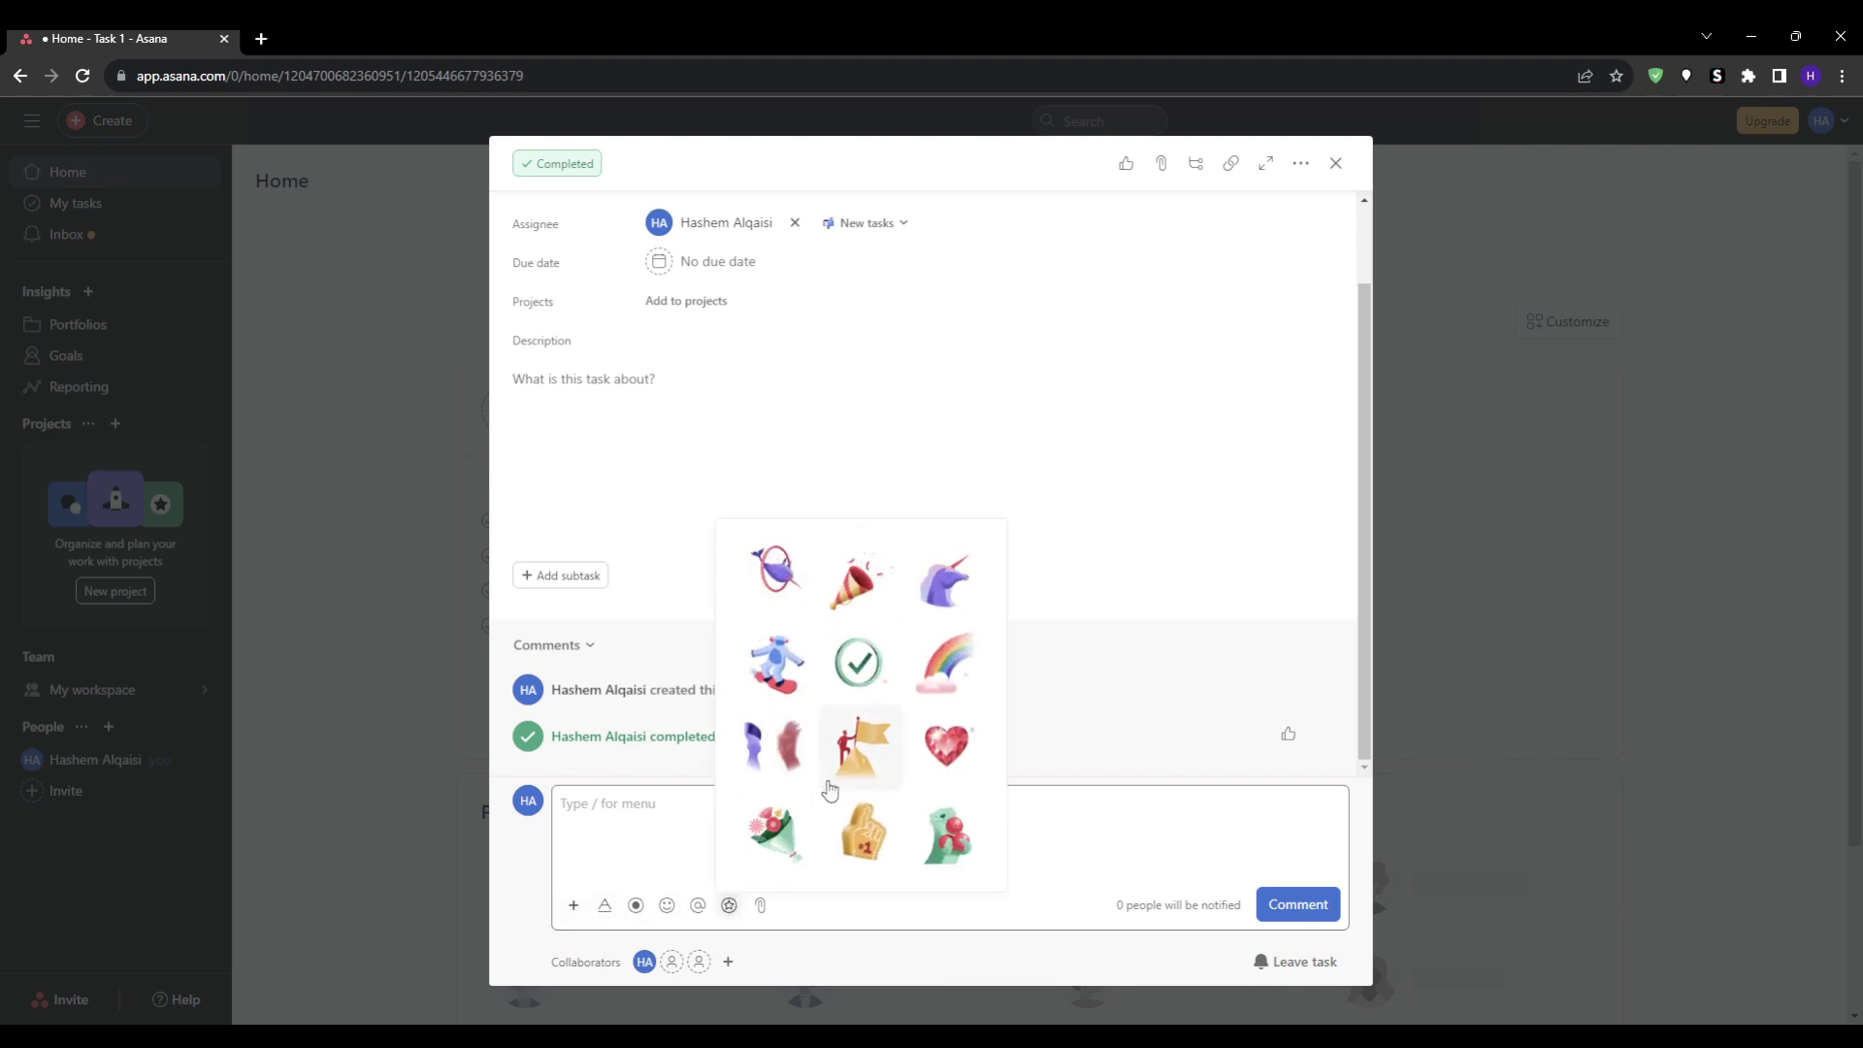
pyautogui.click(859, 583)
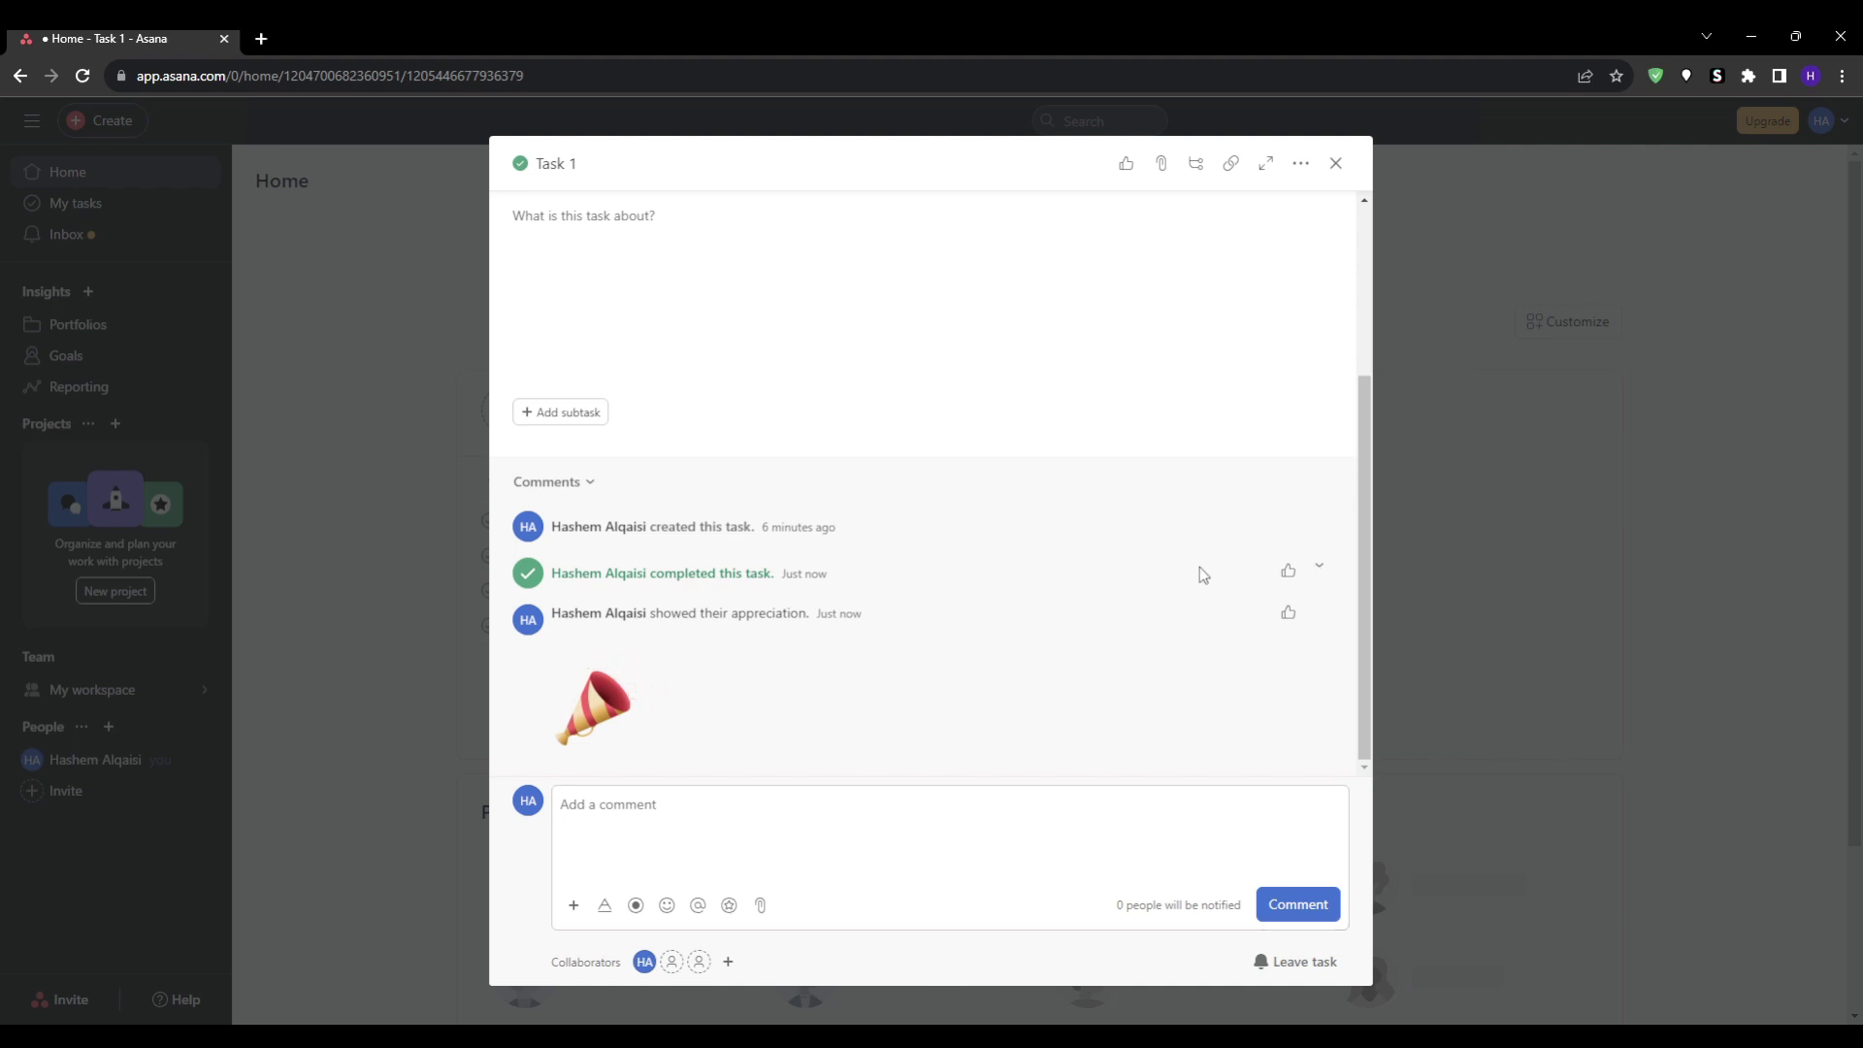
# Step: Close Task 1, then open and close the unnamed blank task's details
pyautogui.click(1418, 537)
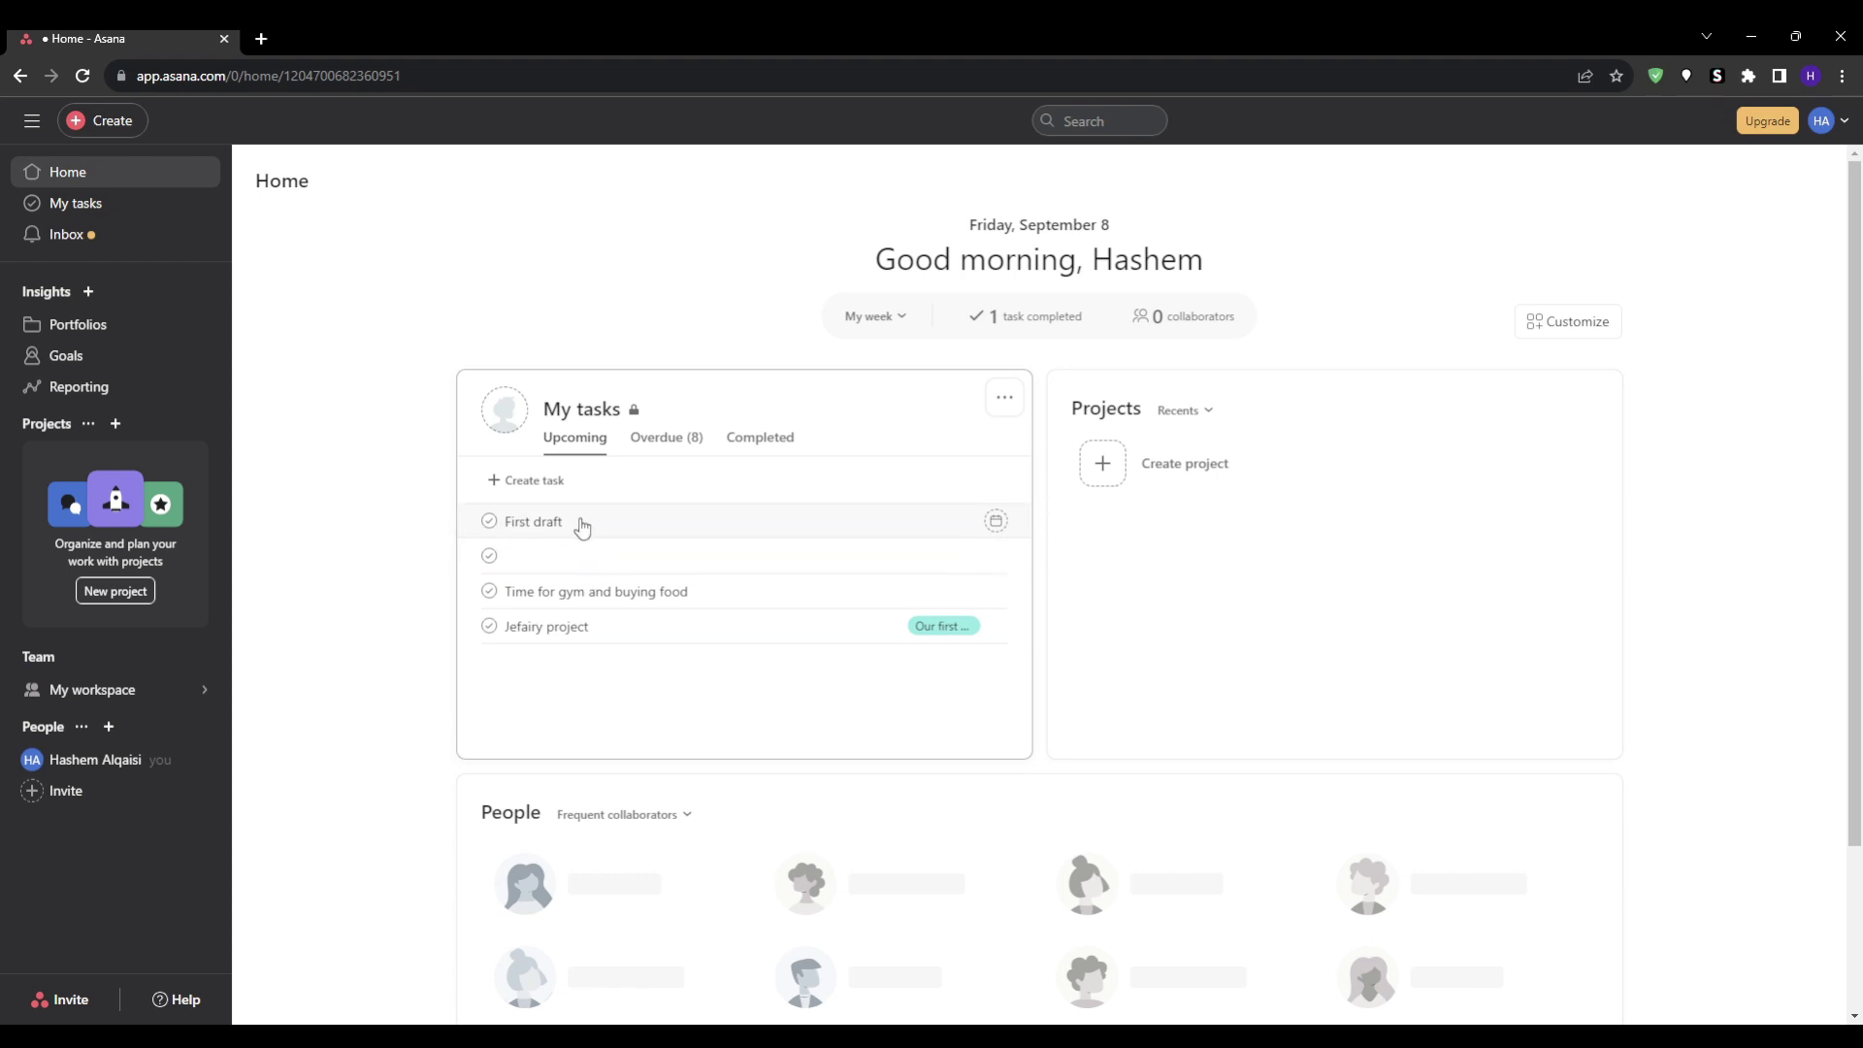
pyautogui.click(538, 556)
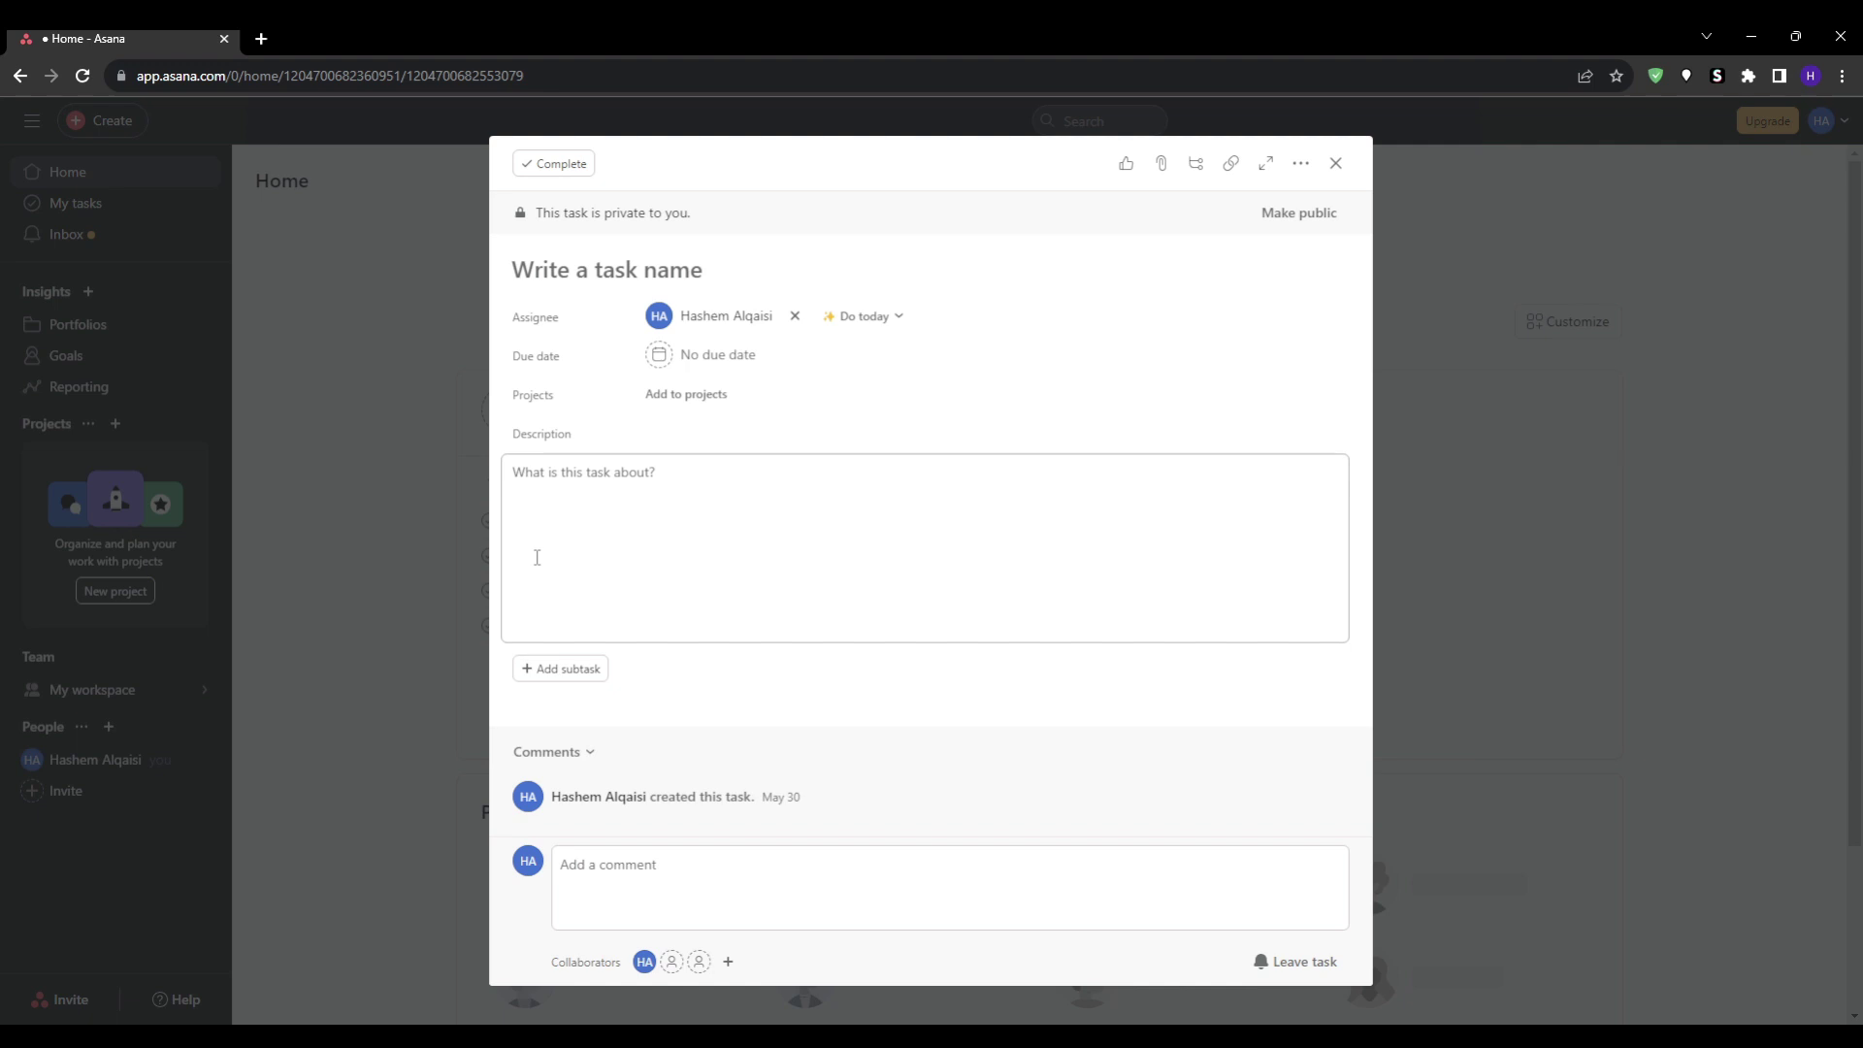
pyautogui.click(398, 568)
# Step: Create the 'Editing draft' task, try Add dependencies, dismiss the upgrade prompt, and return Home
pyautogui.click(532, 485)
pyautogui.write('Editing draft')
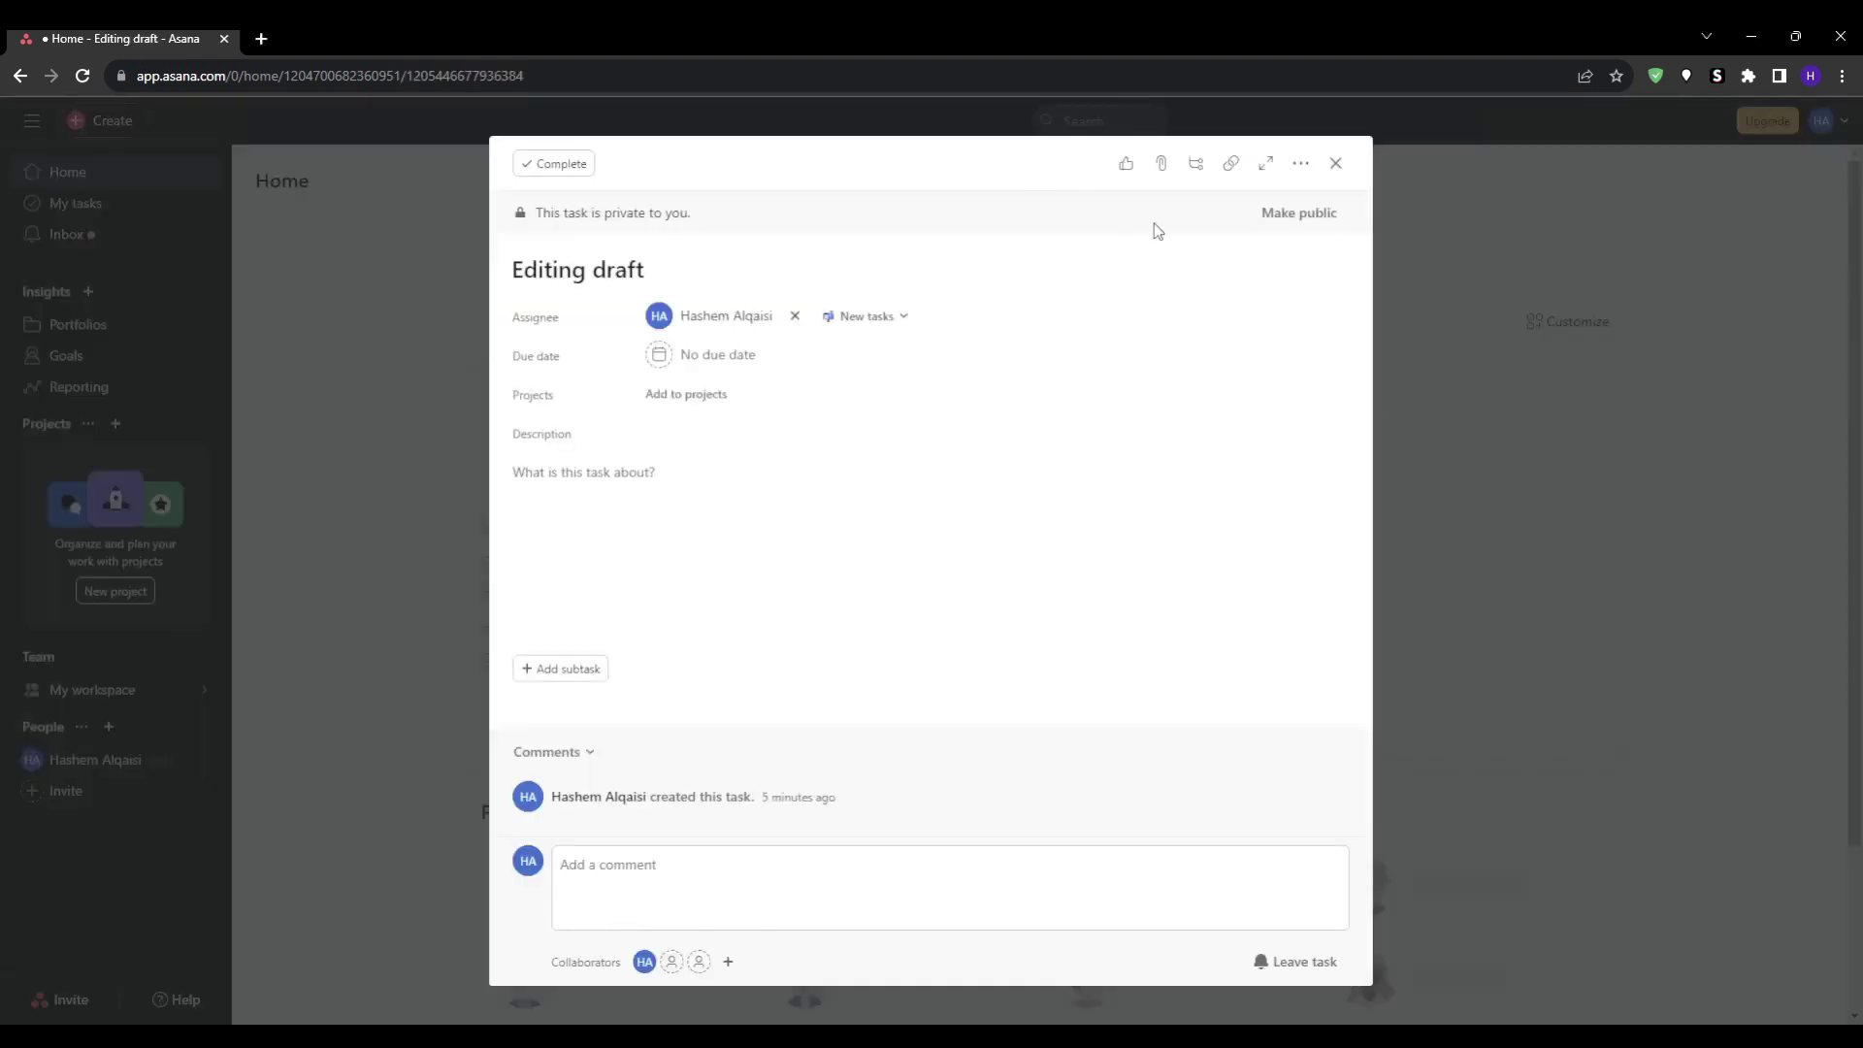
pyautogui.click(1301, 163)
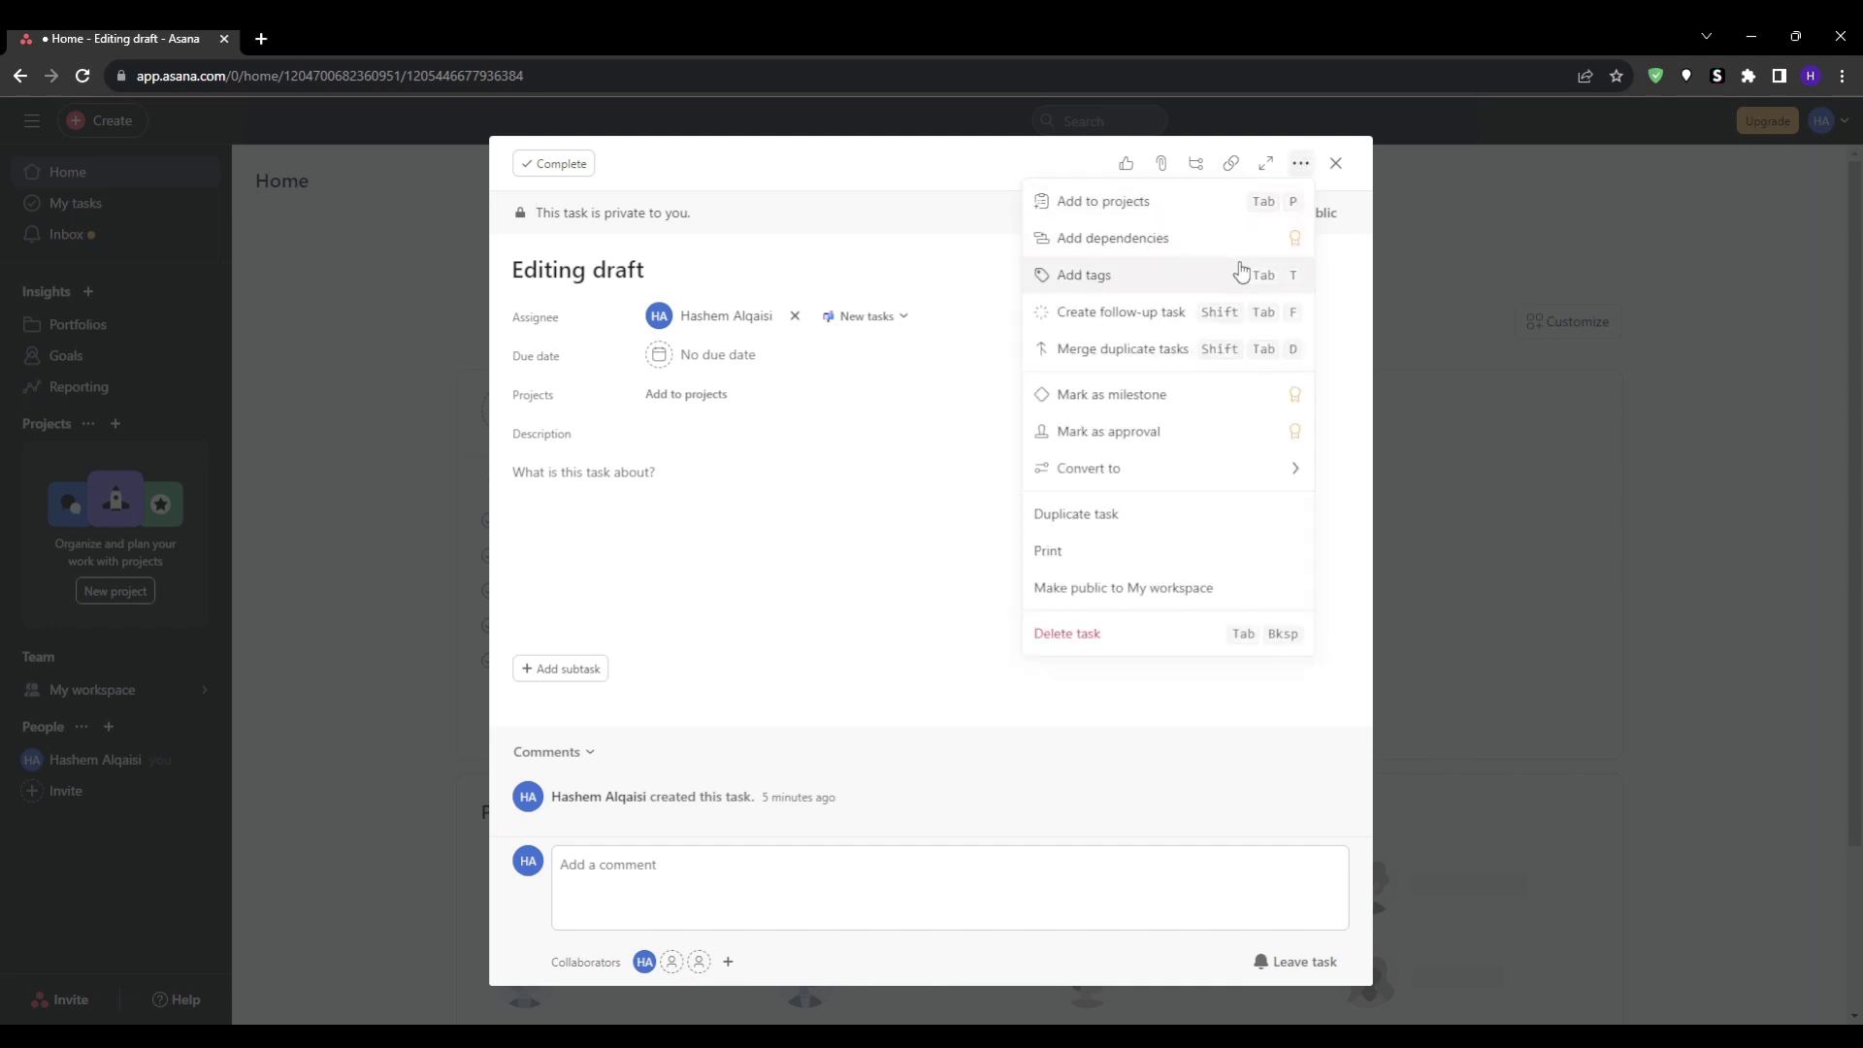
pyautogui.click(1157, 238)
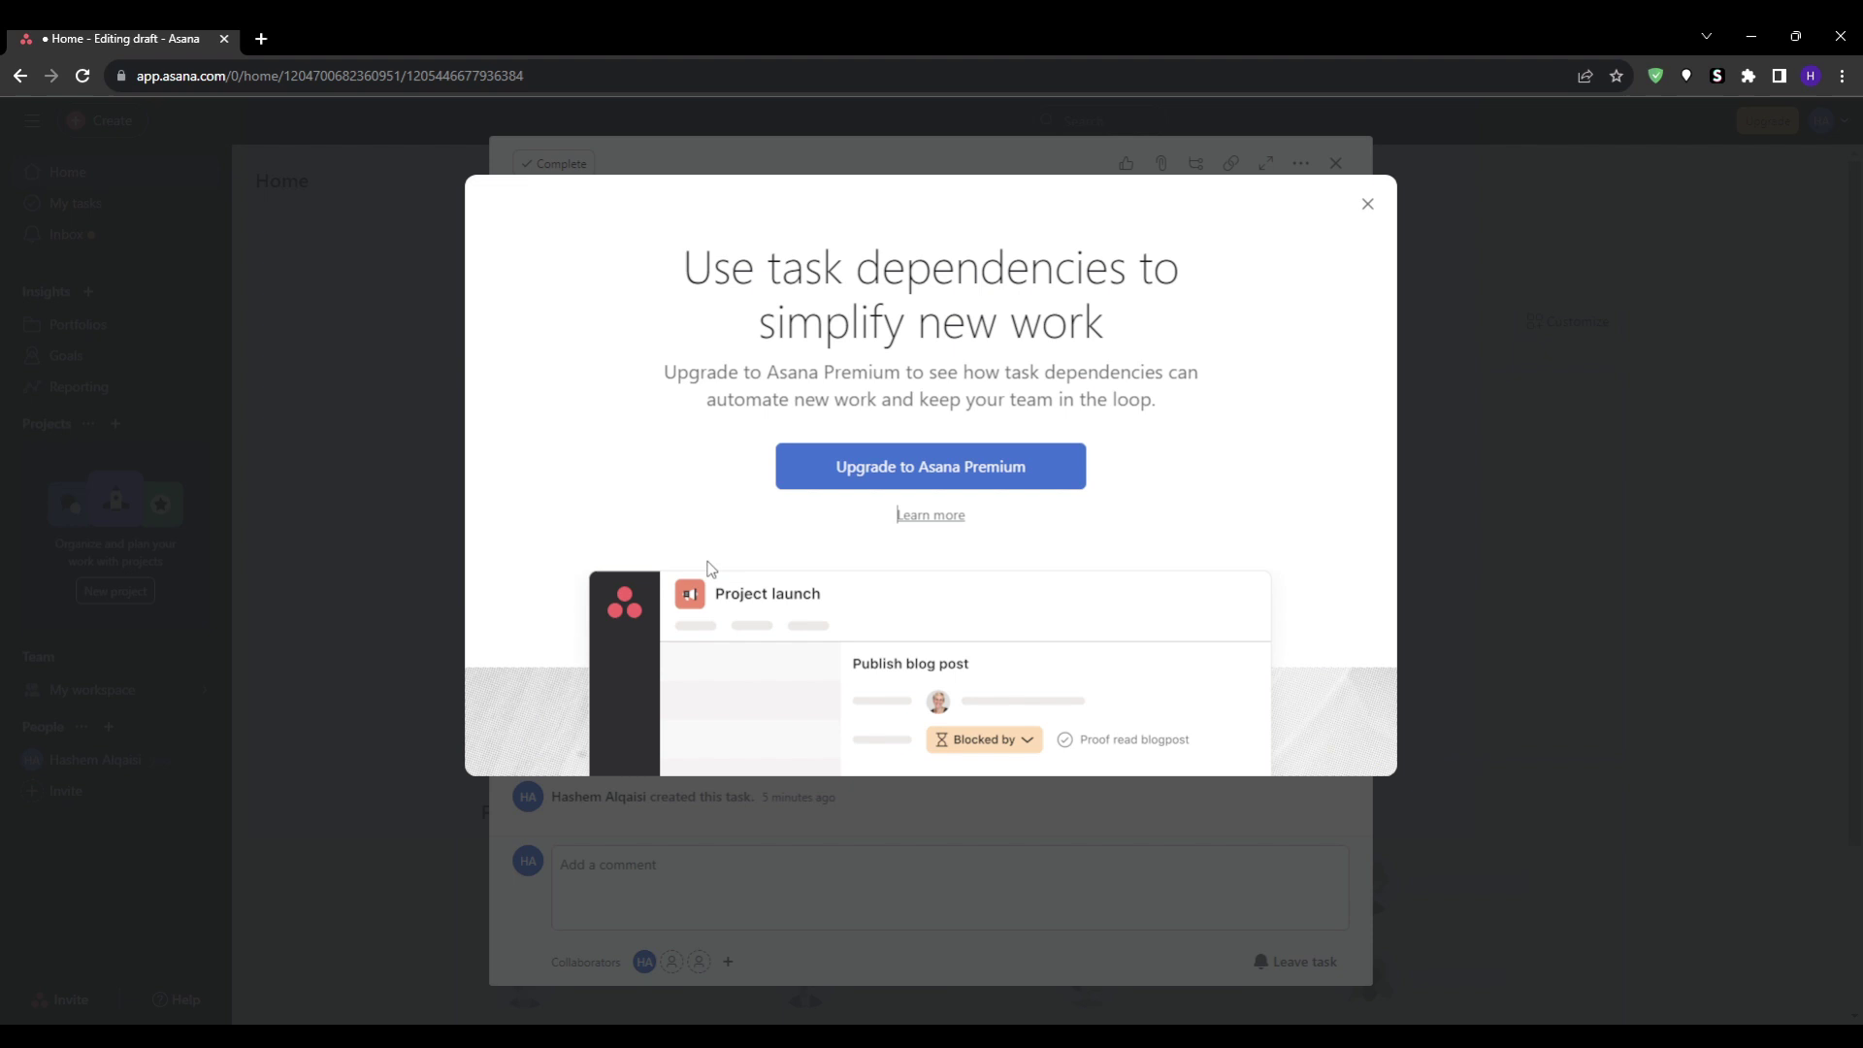
pyautogui.moveTo(1132, 311); pyautogui.dragTo(640, 270)
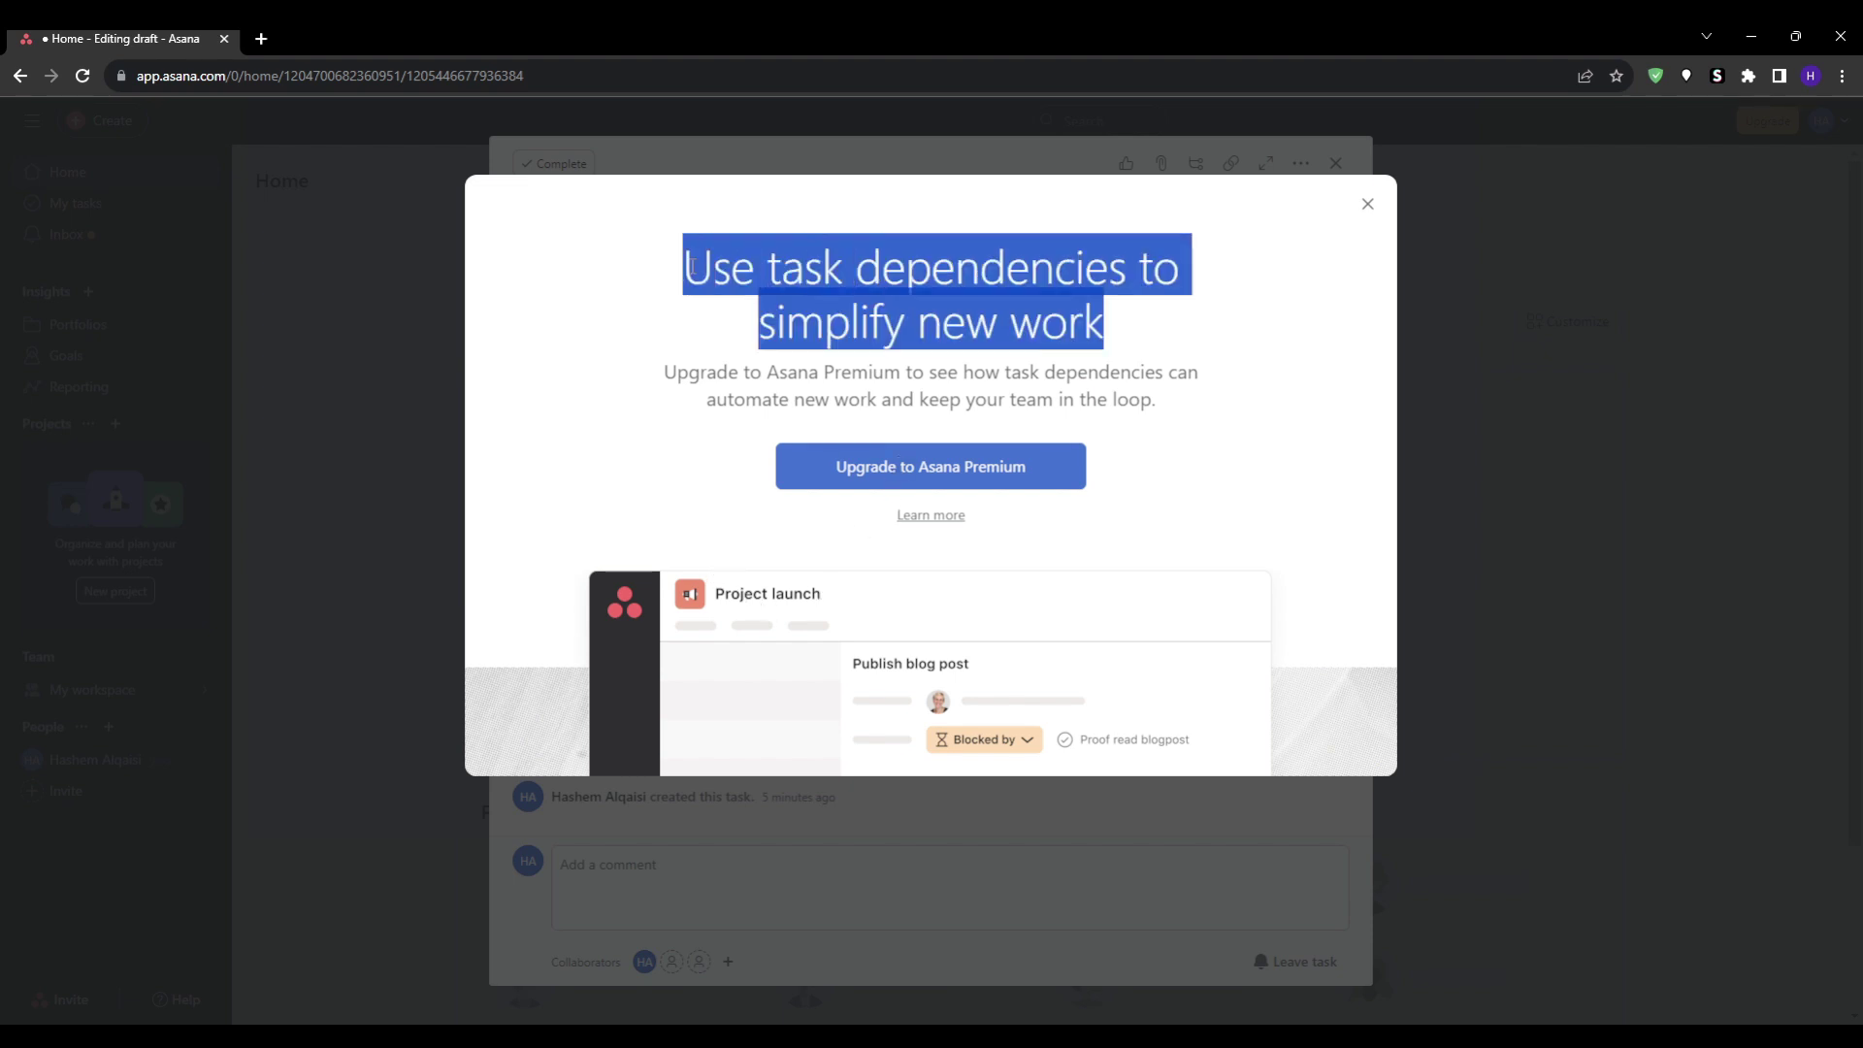
pyautogui.click(660, 312)
pyautogui.click(1367, 203)
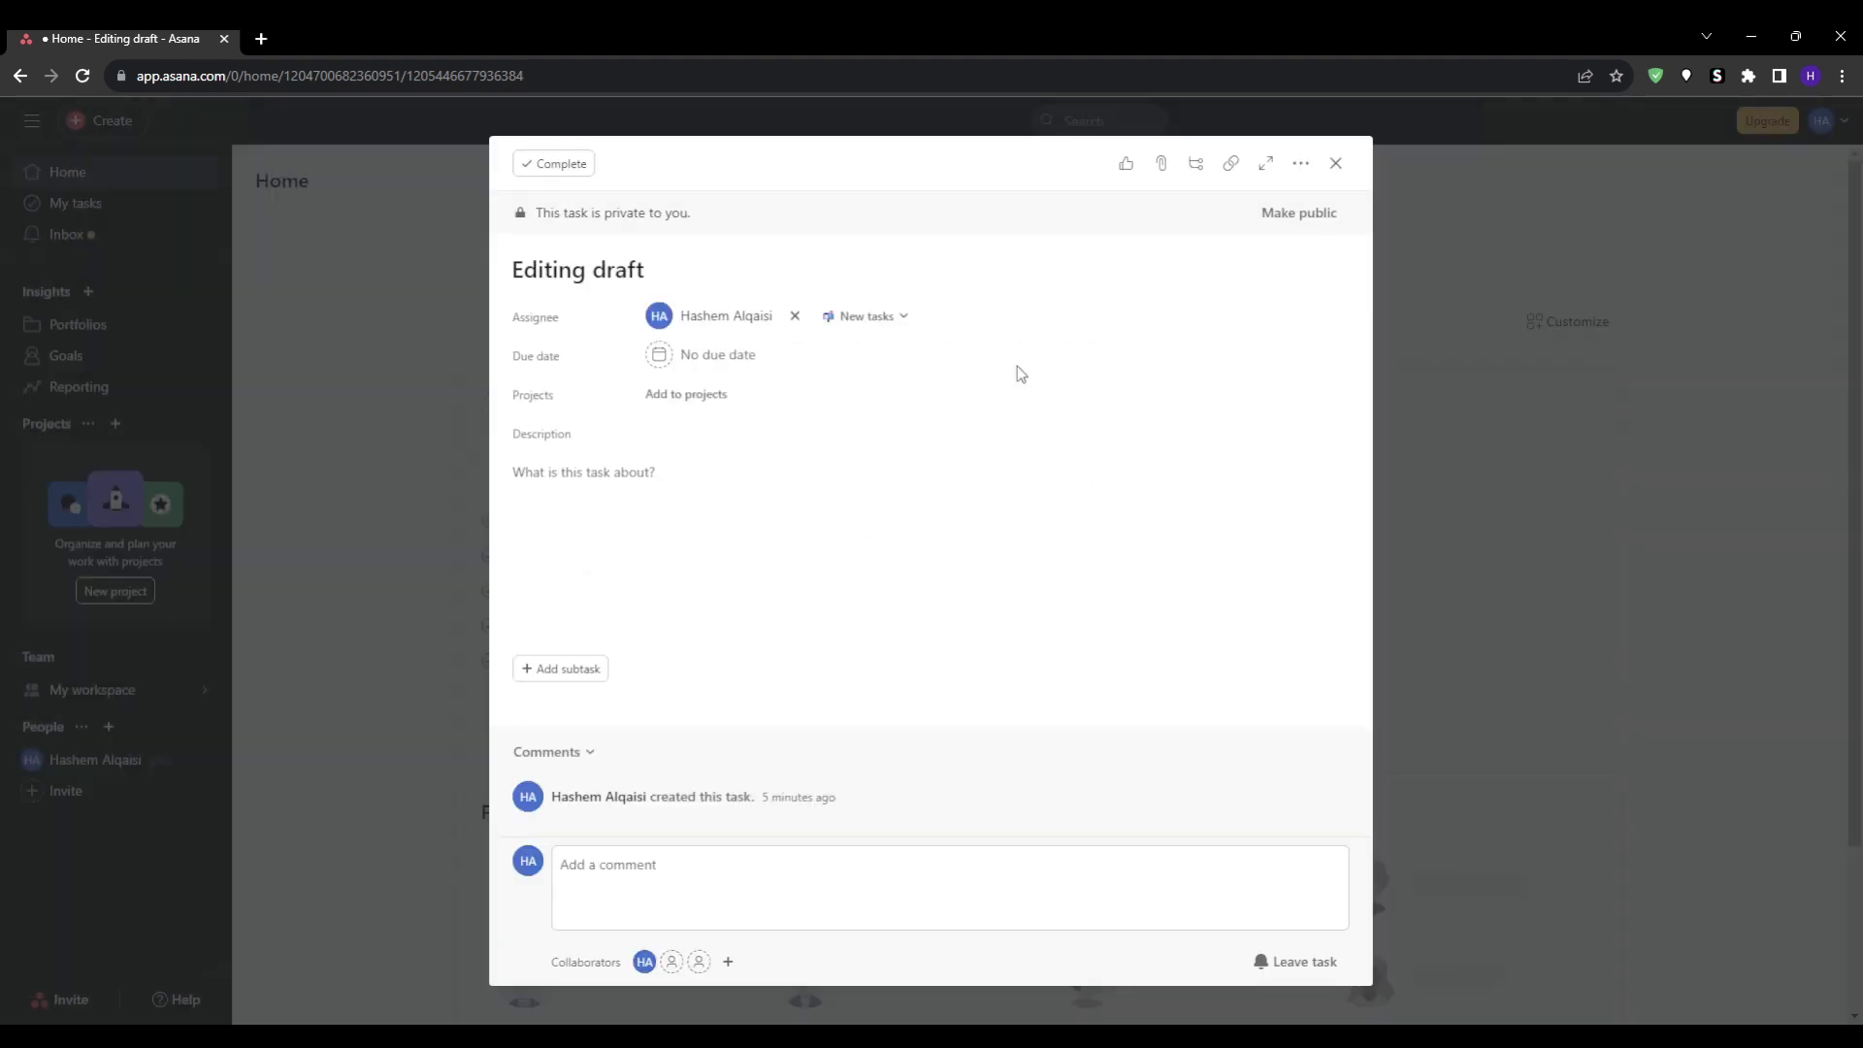
pyautogui.click(1572, 491)
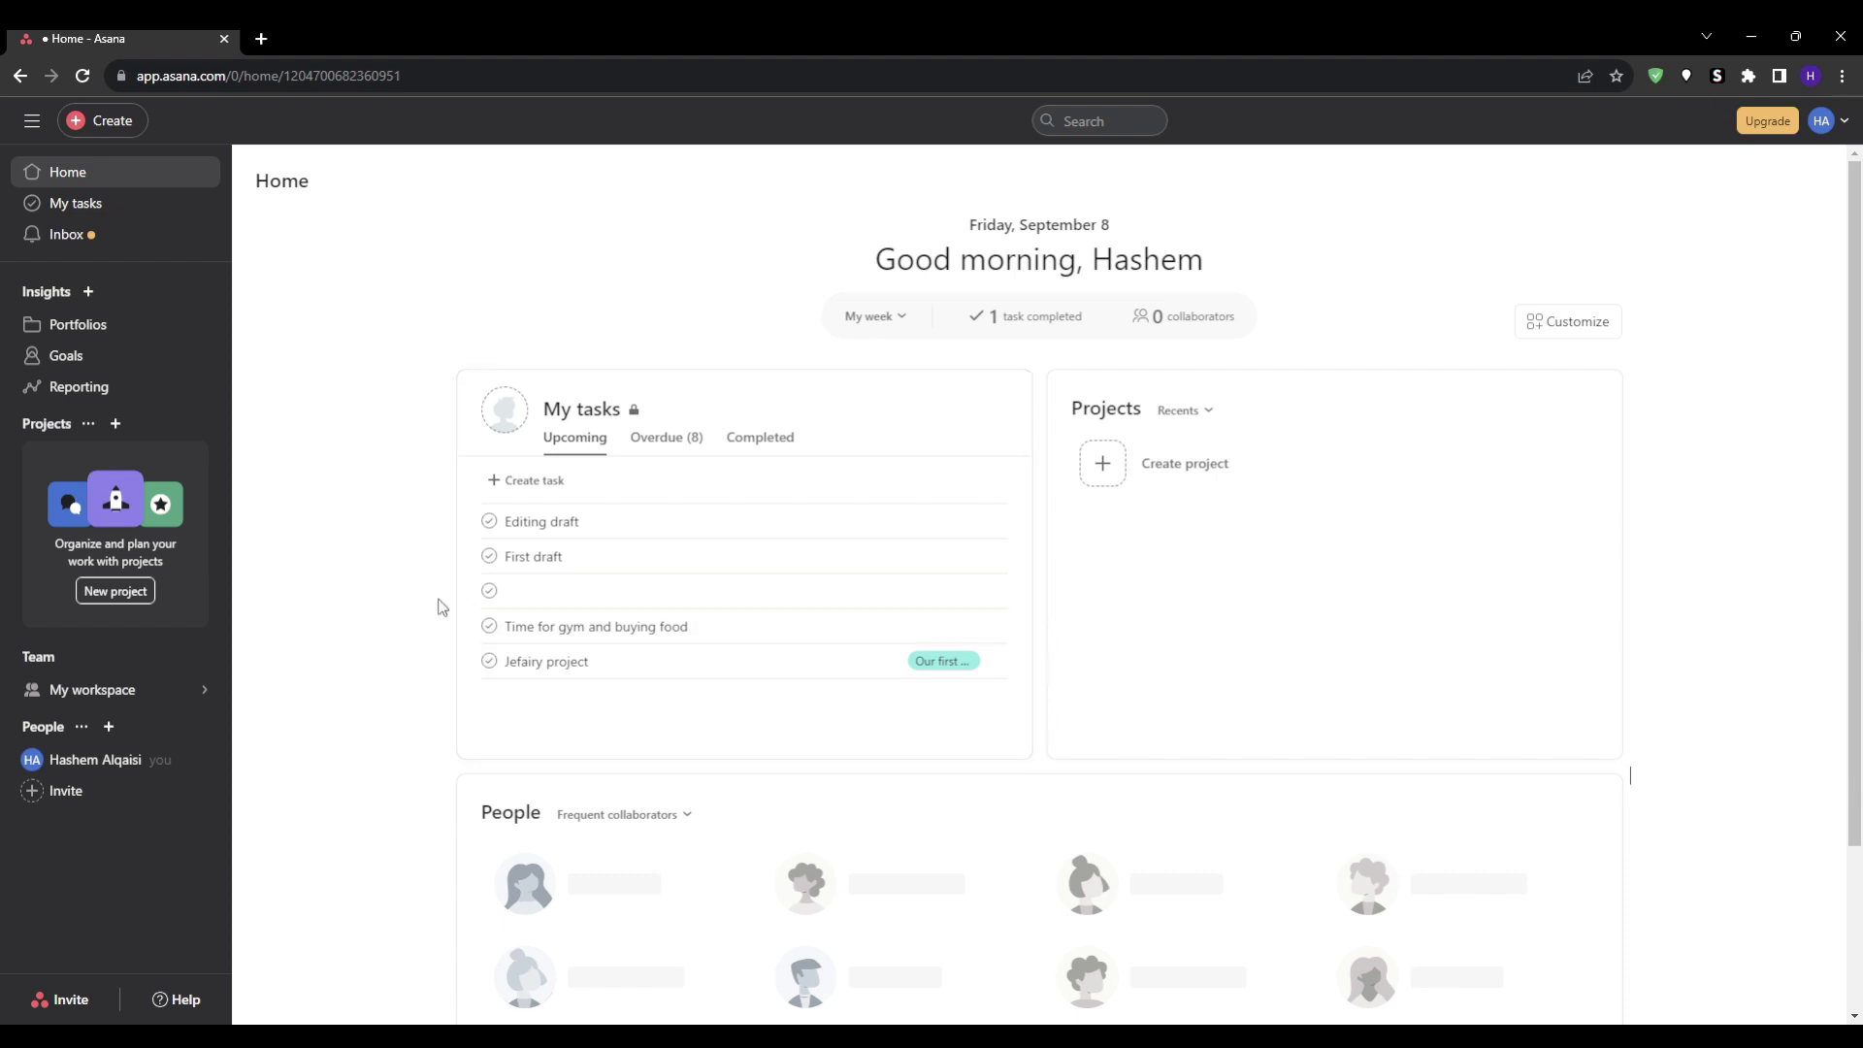
pyautogui.click(509, 526)
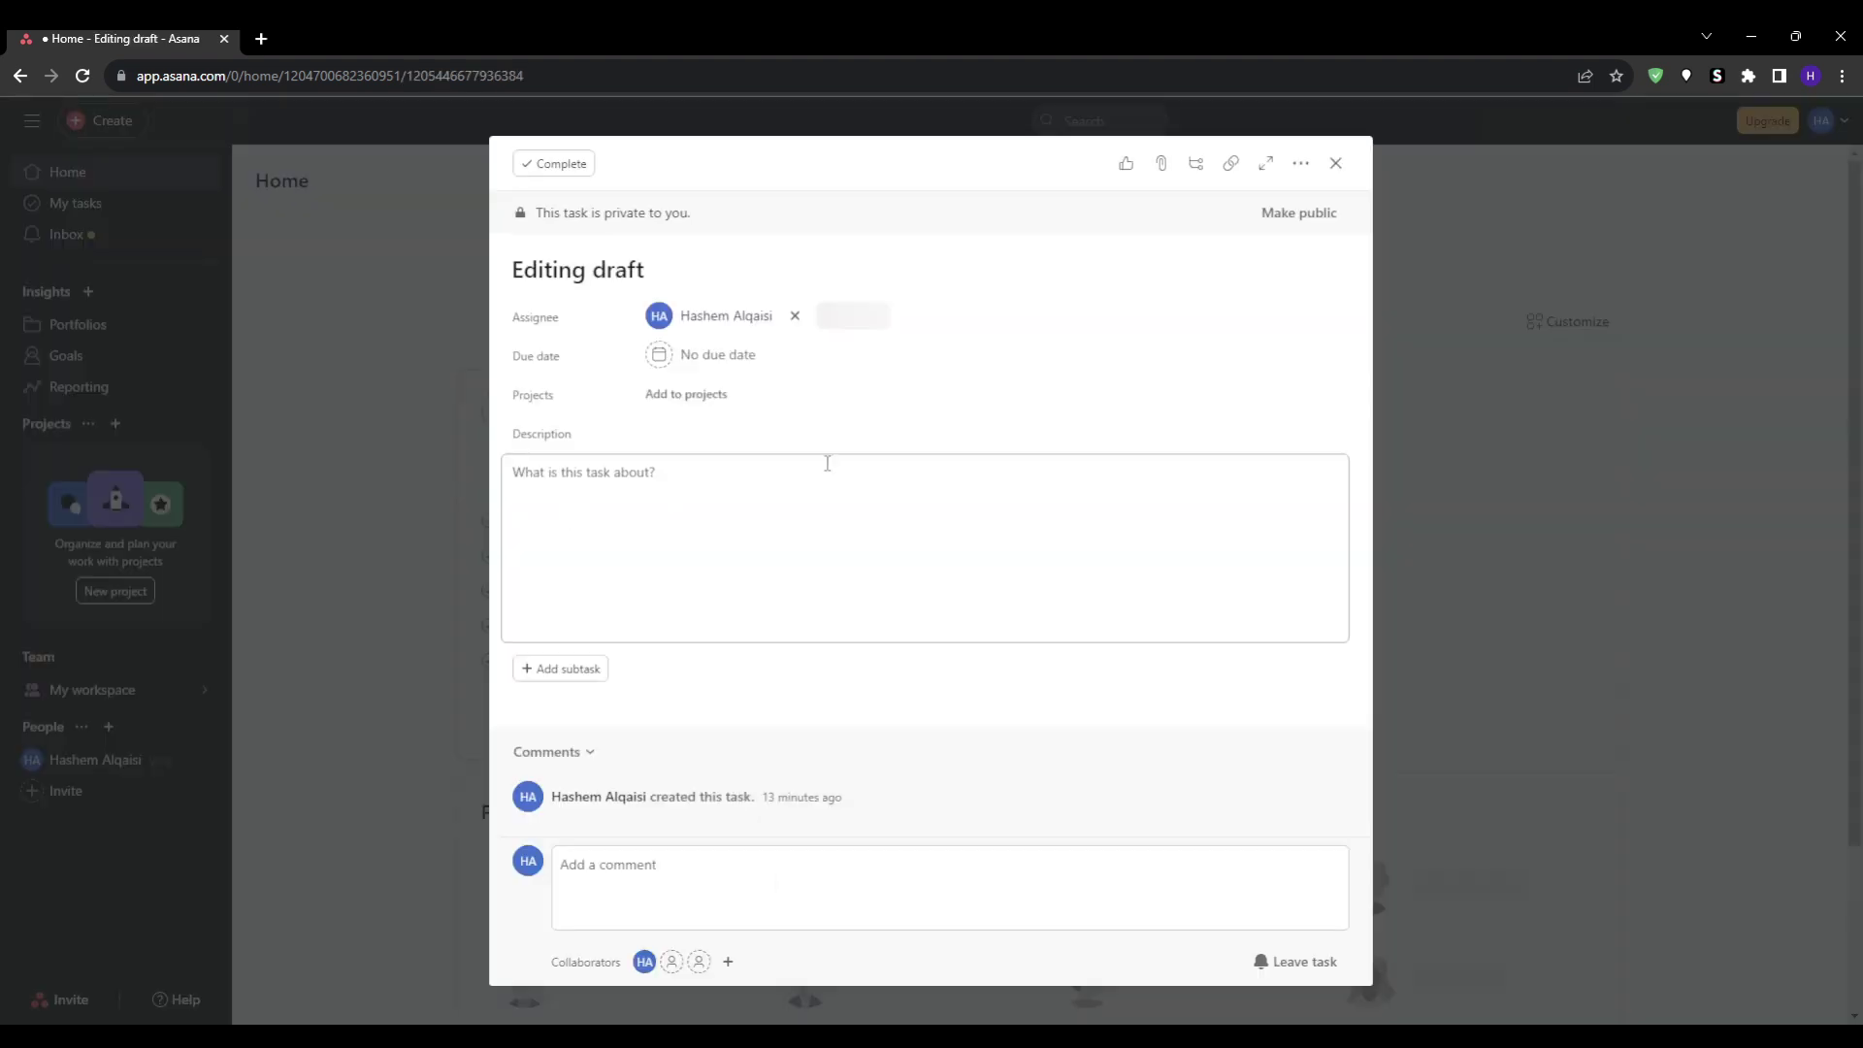
pyautogui.click(1162, 163)
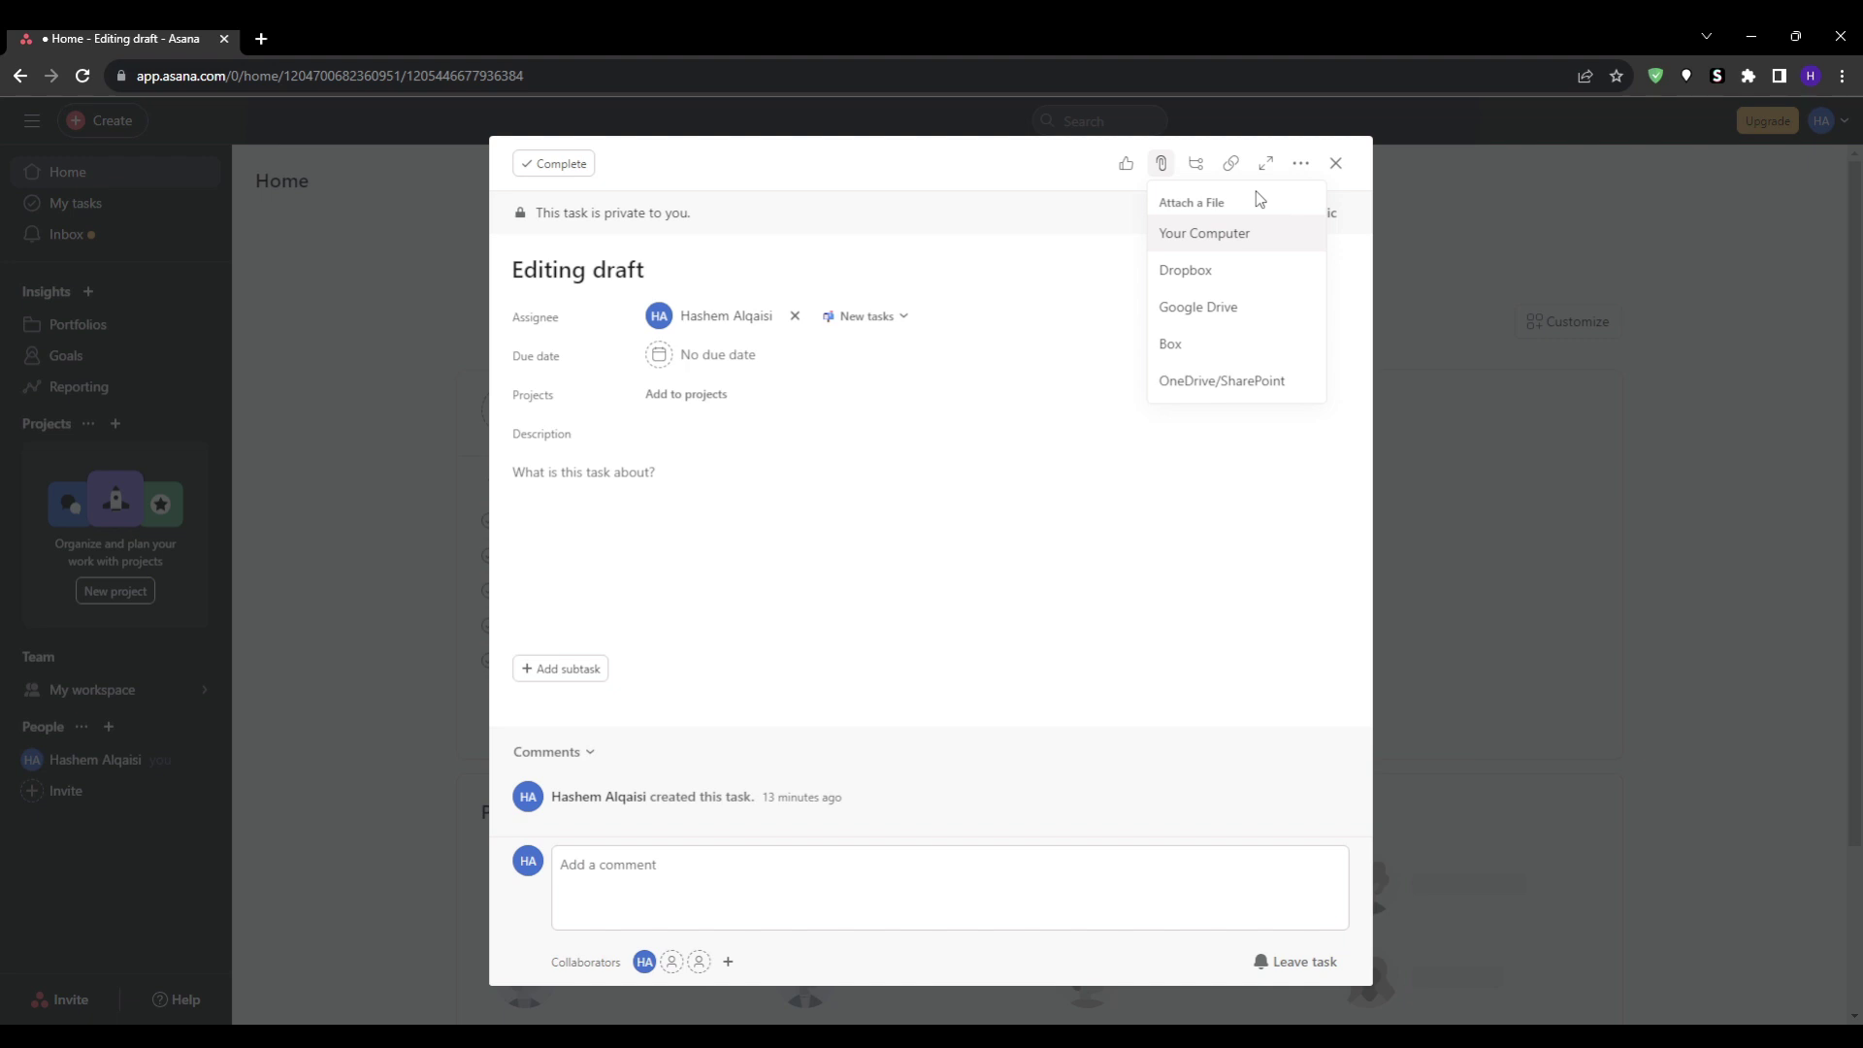
pyautogui.click(1009, 469)
pyautogui.click(1540, 597)
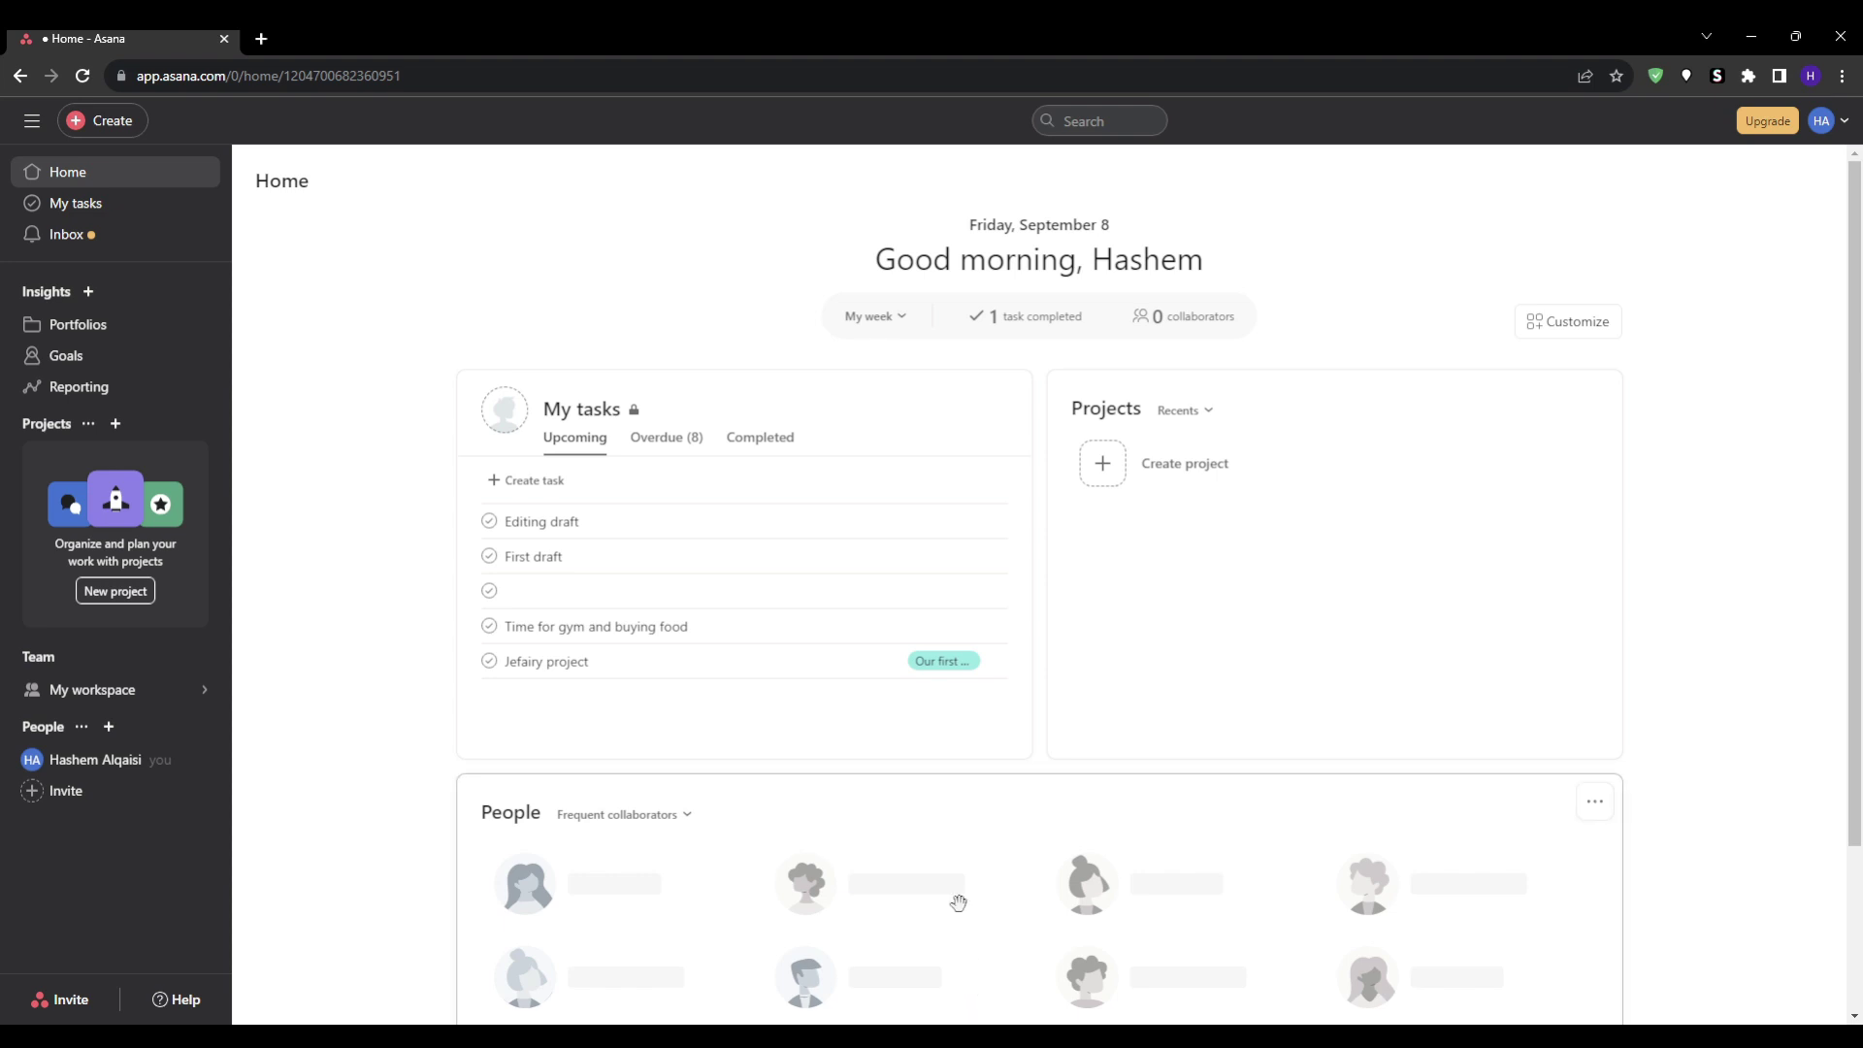
pyautogui.scroll(-2, 428, 748)
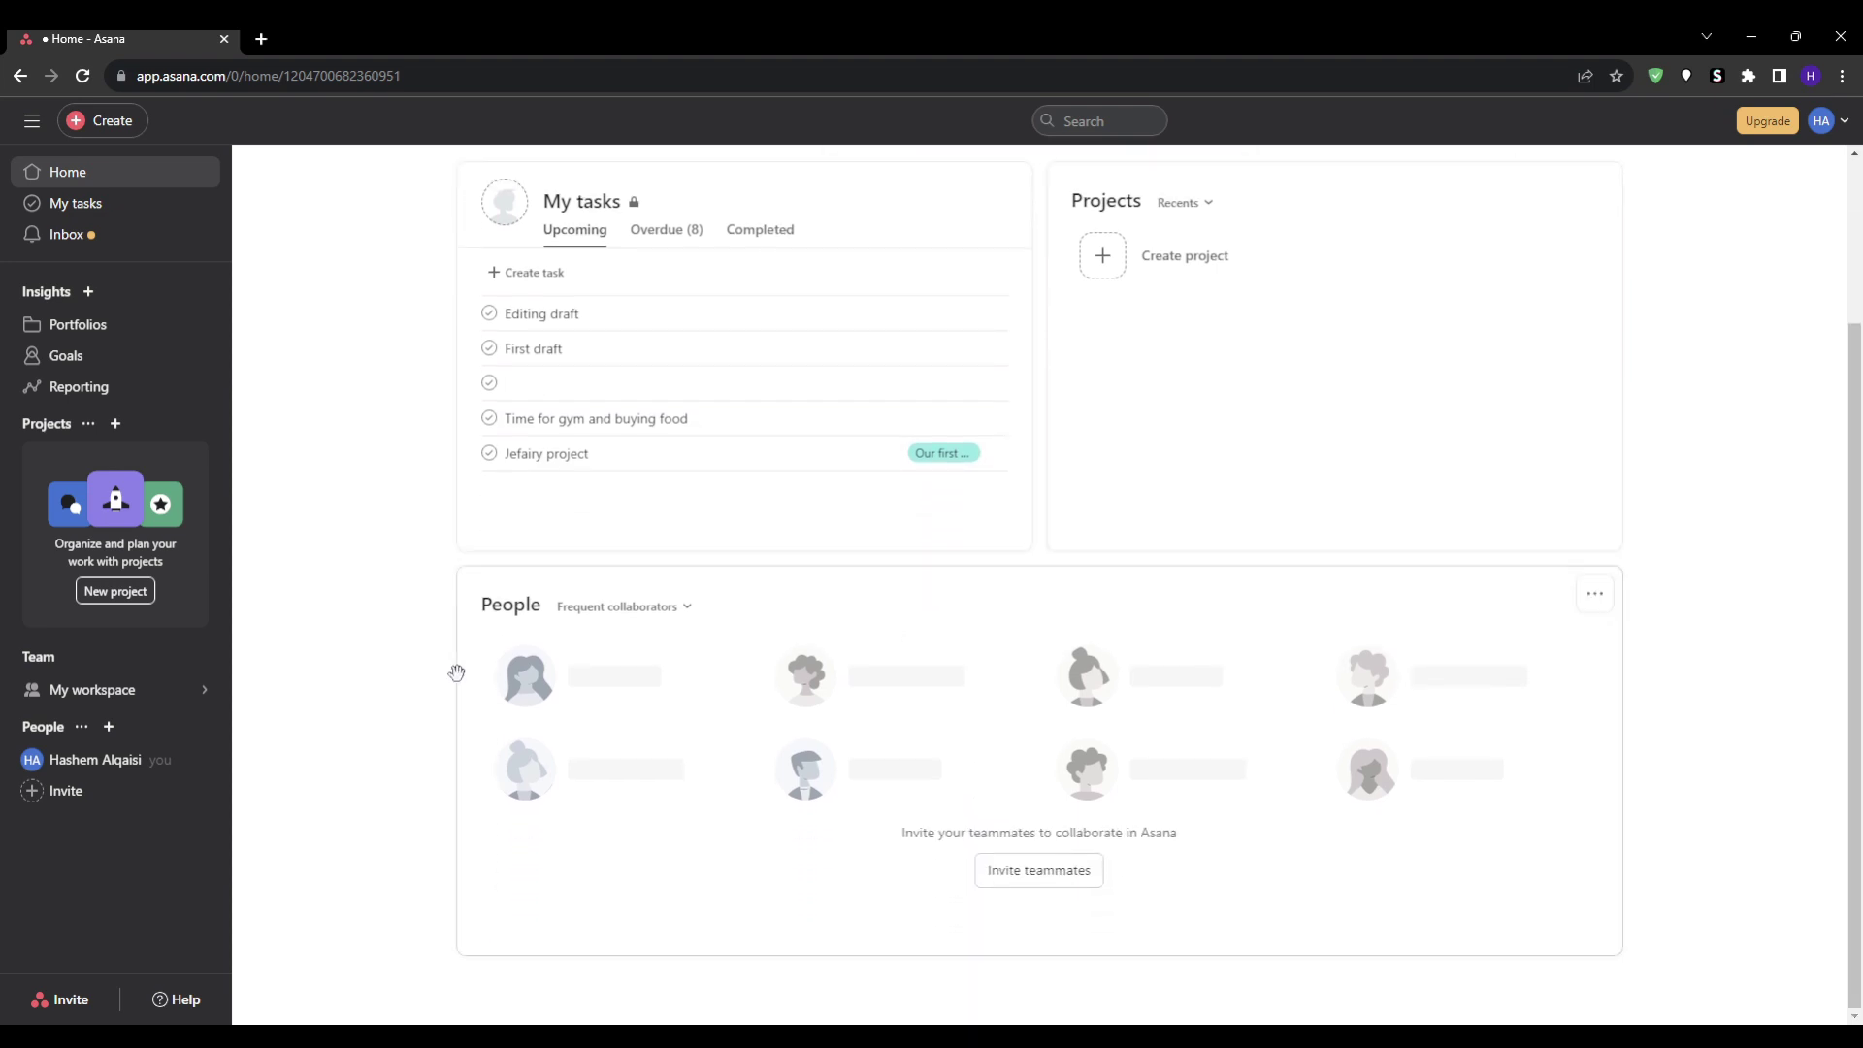
pyautogui.scroll(2, 460, 680)
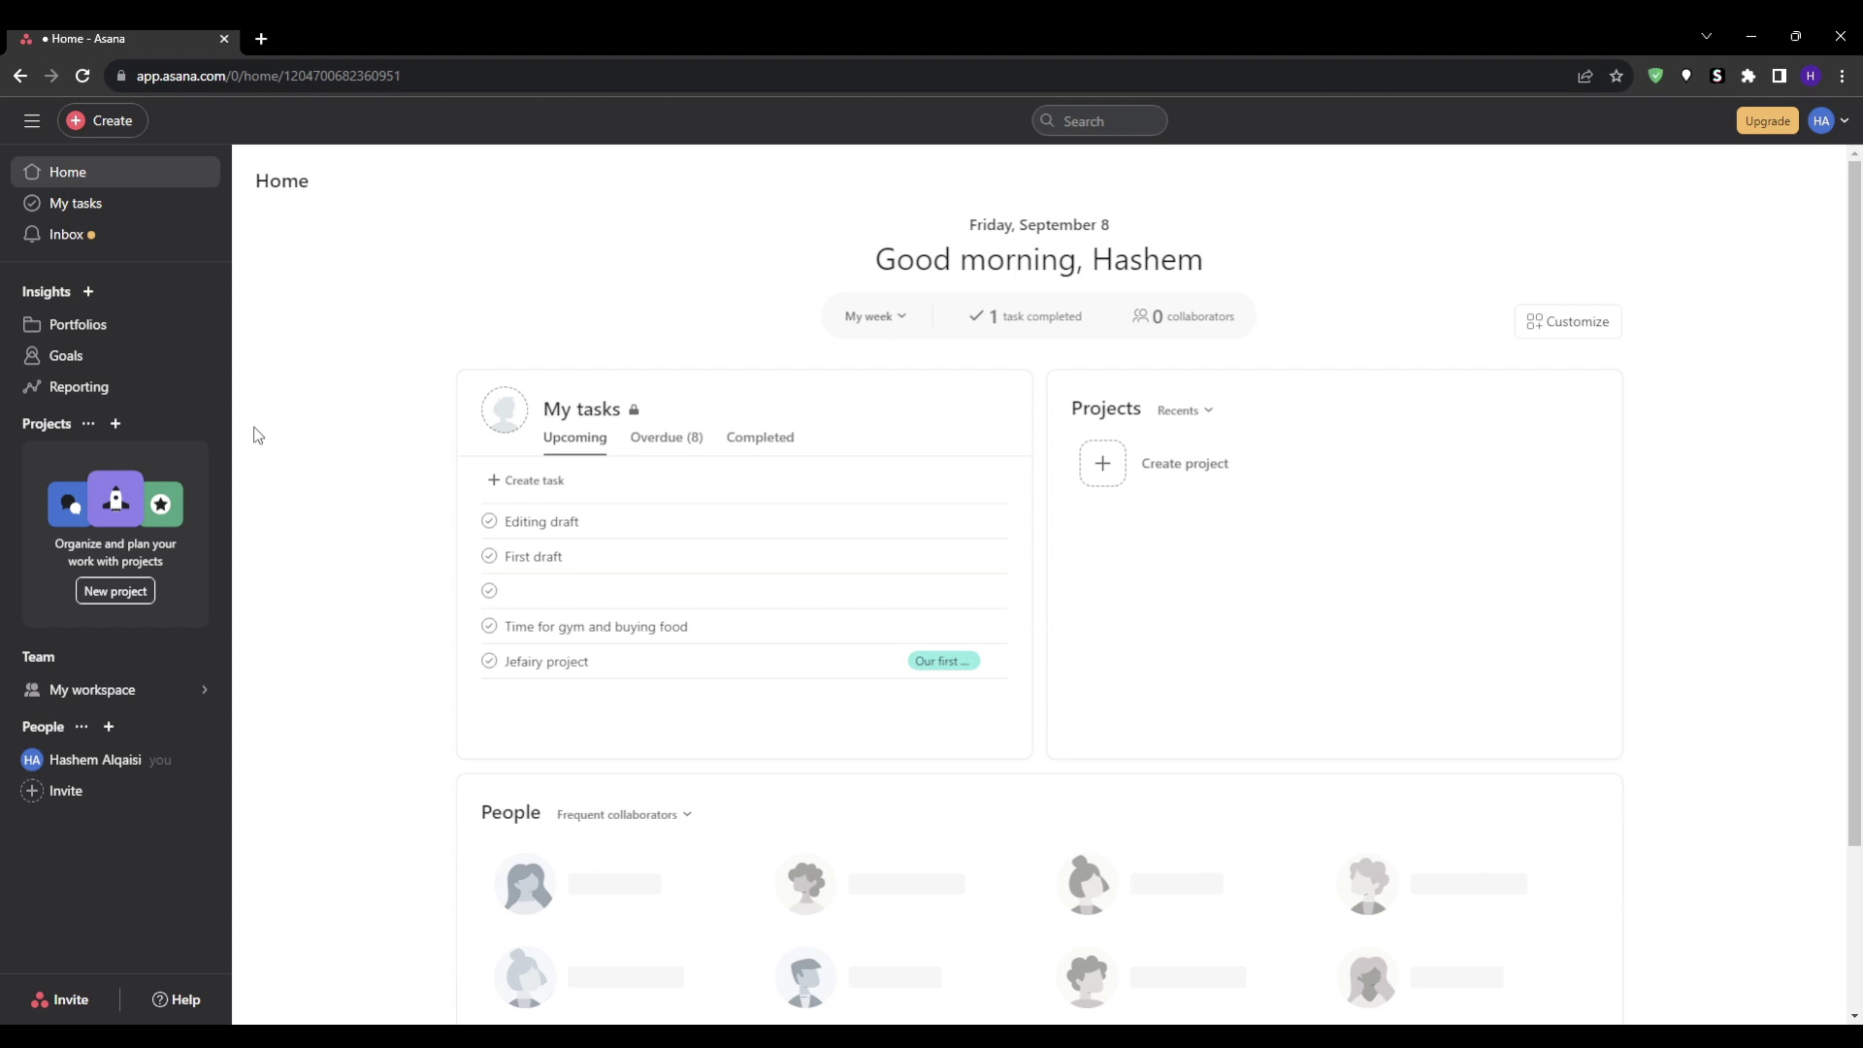
pyautogui.click(89, 423)
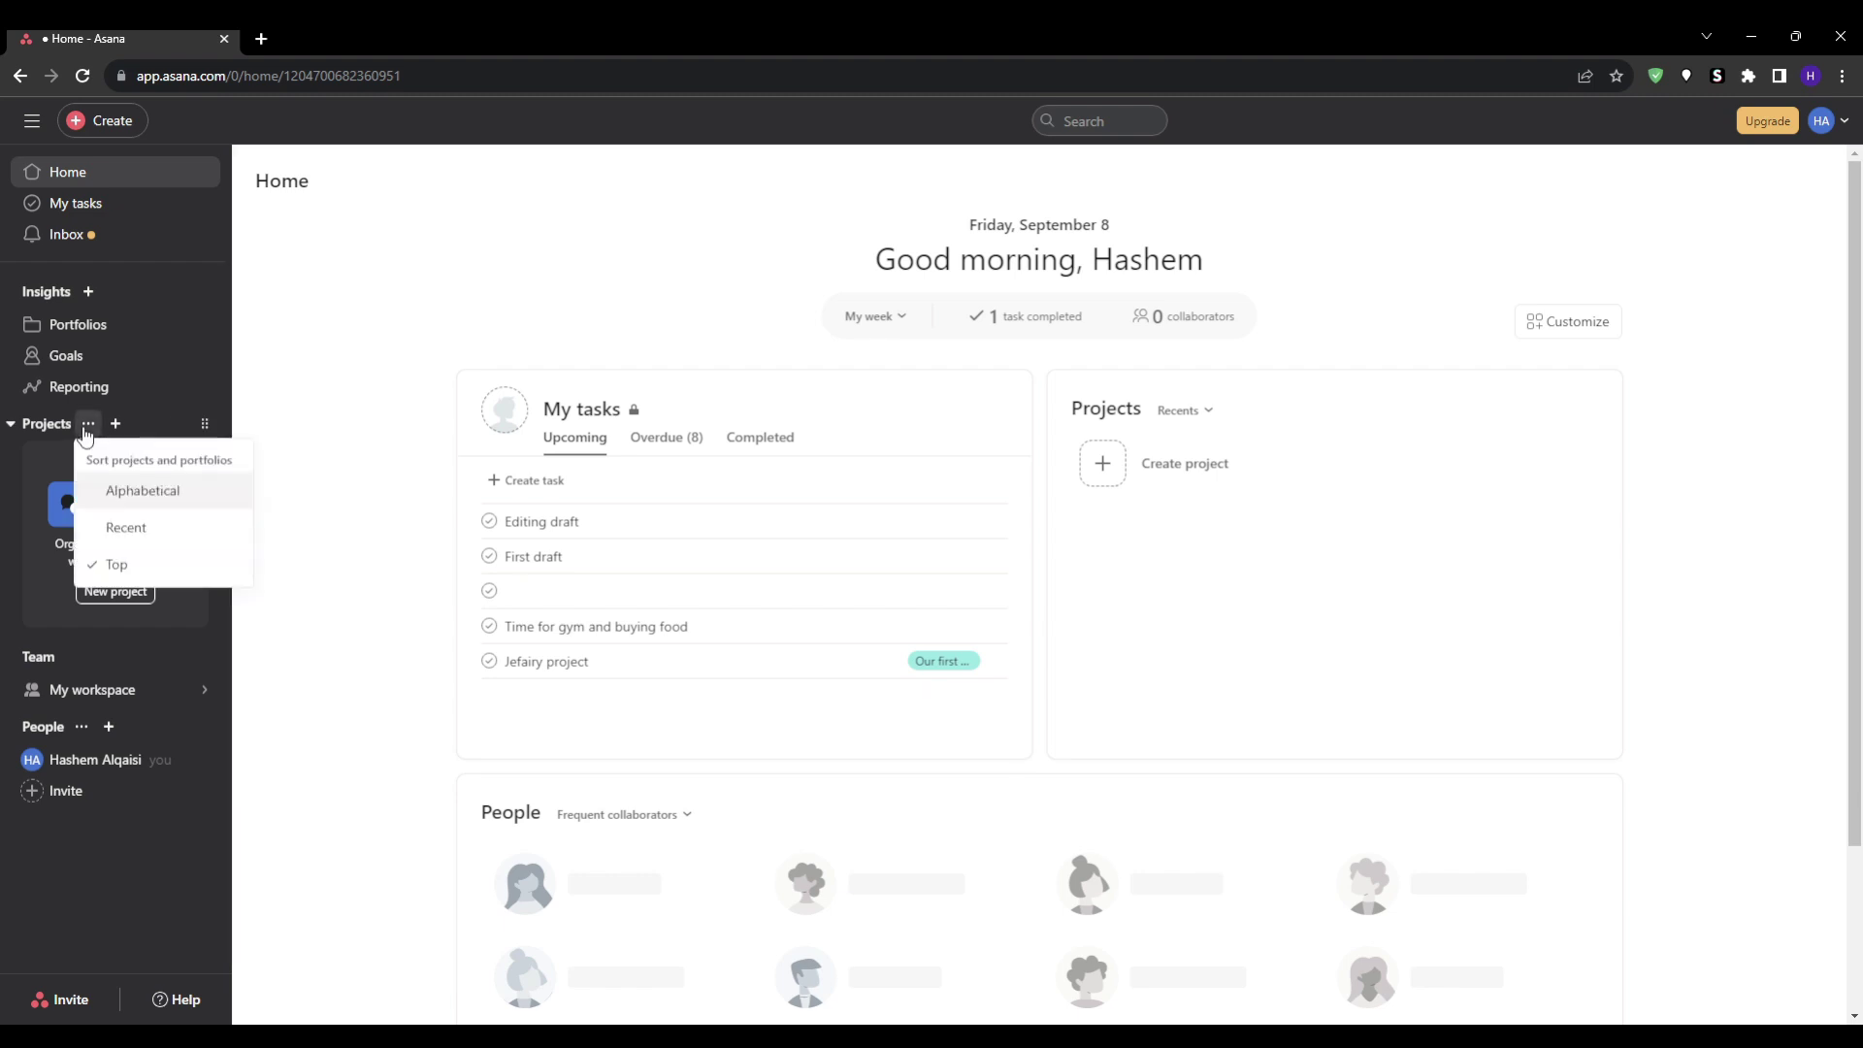
pyautogui.click(88, 423)
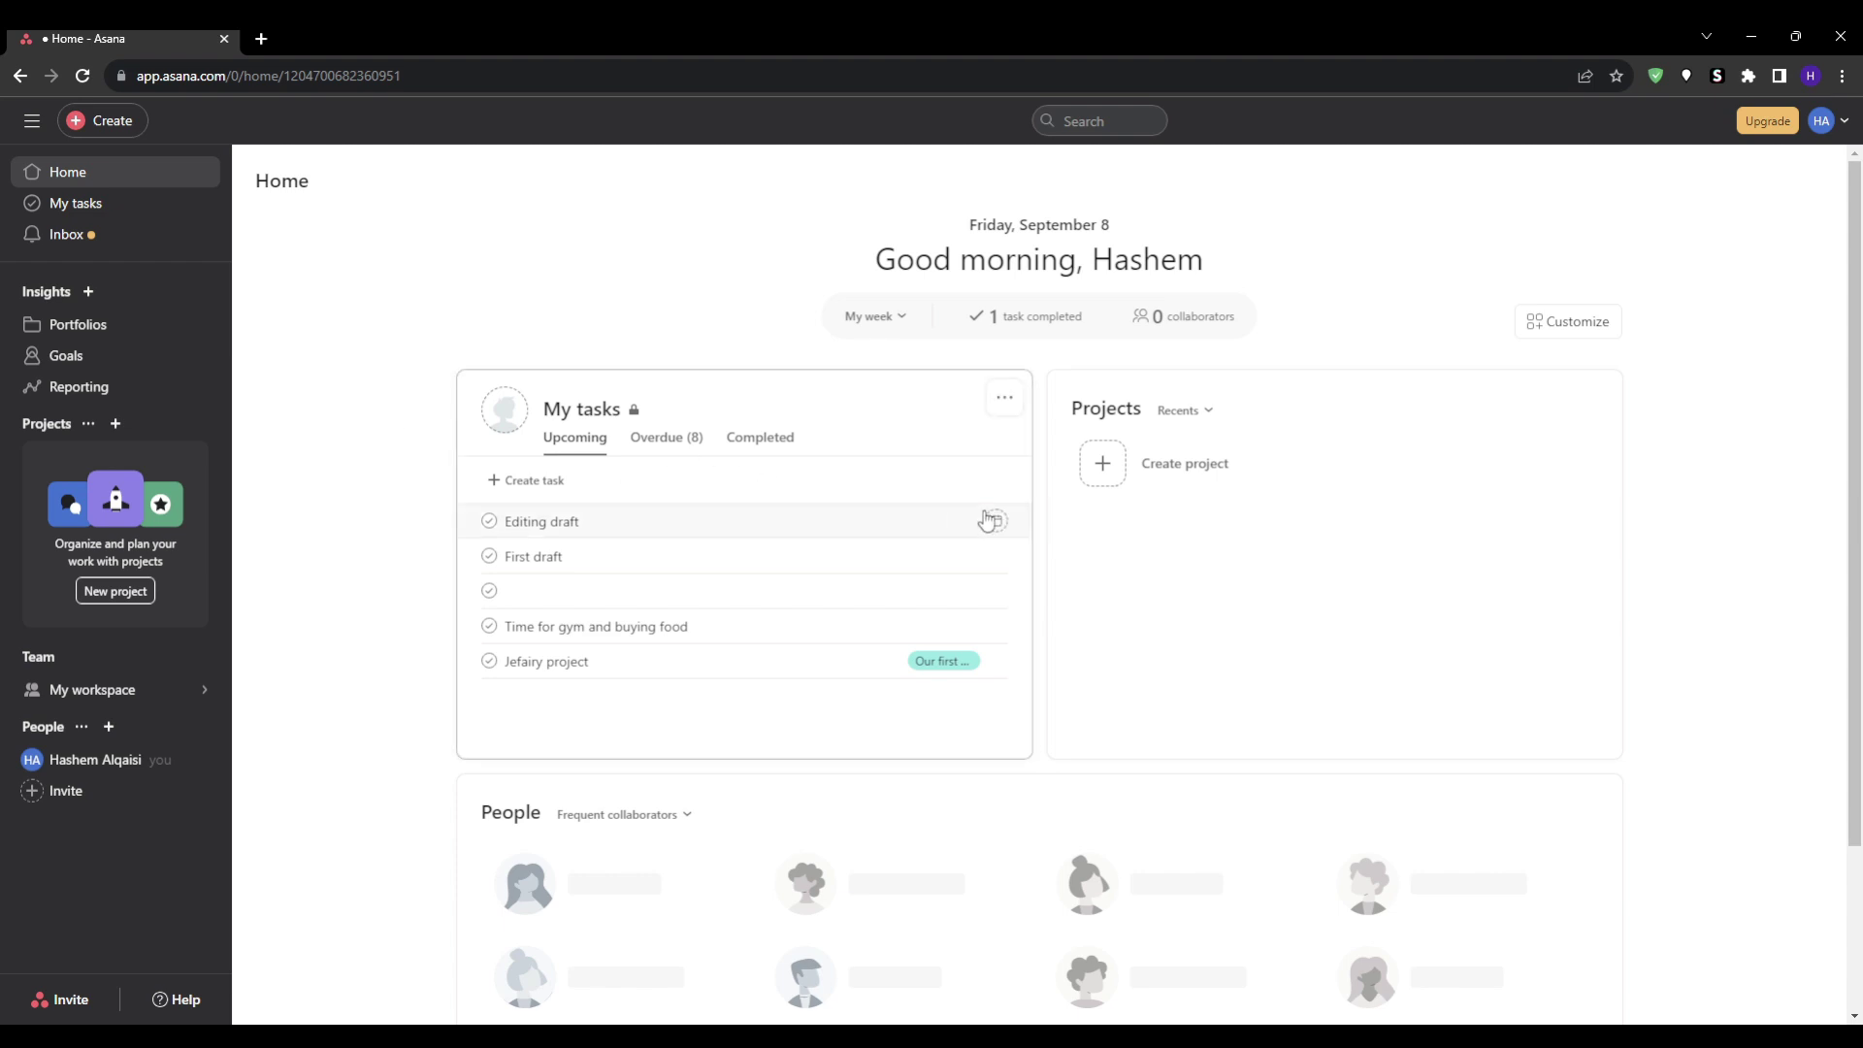
pyautogui.click(925, 524)
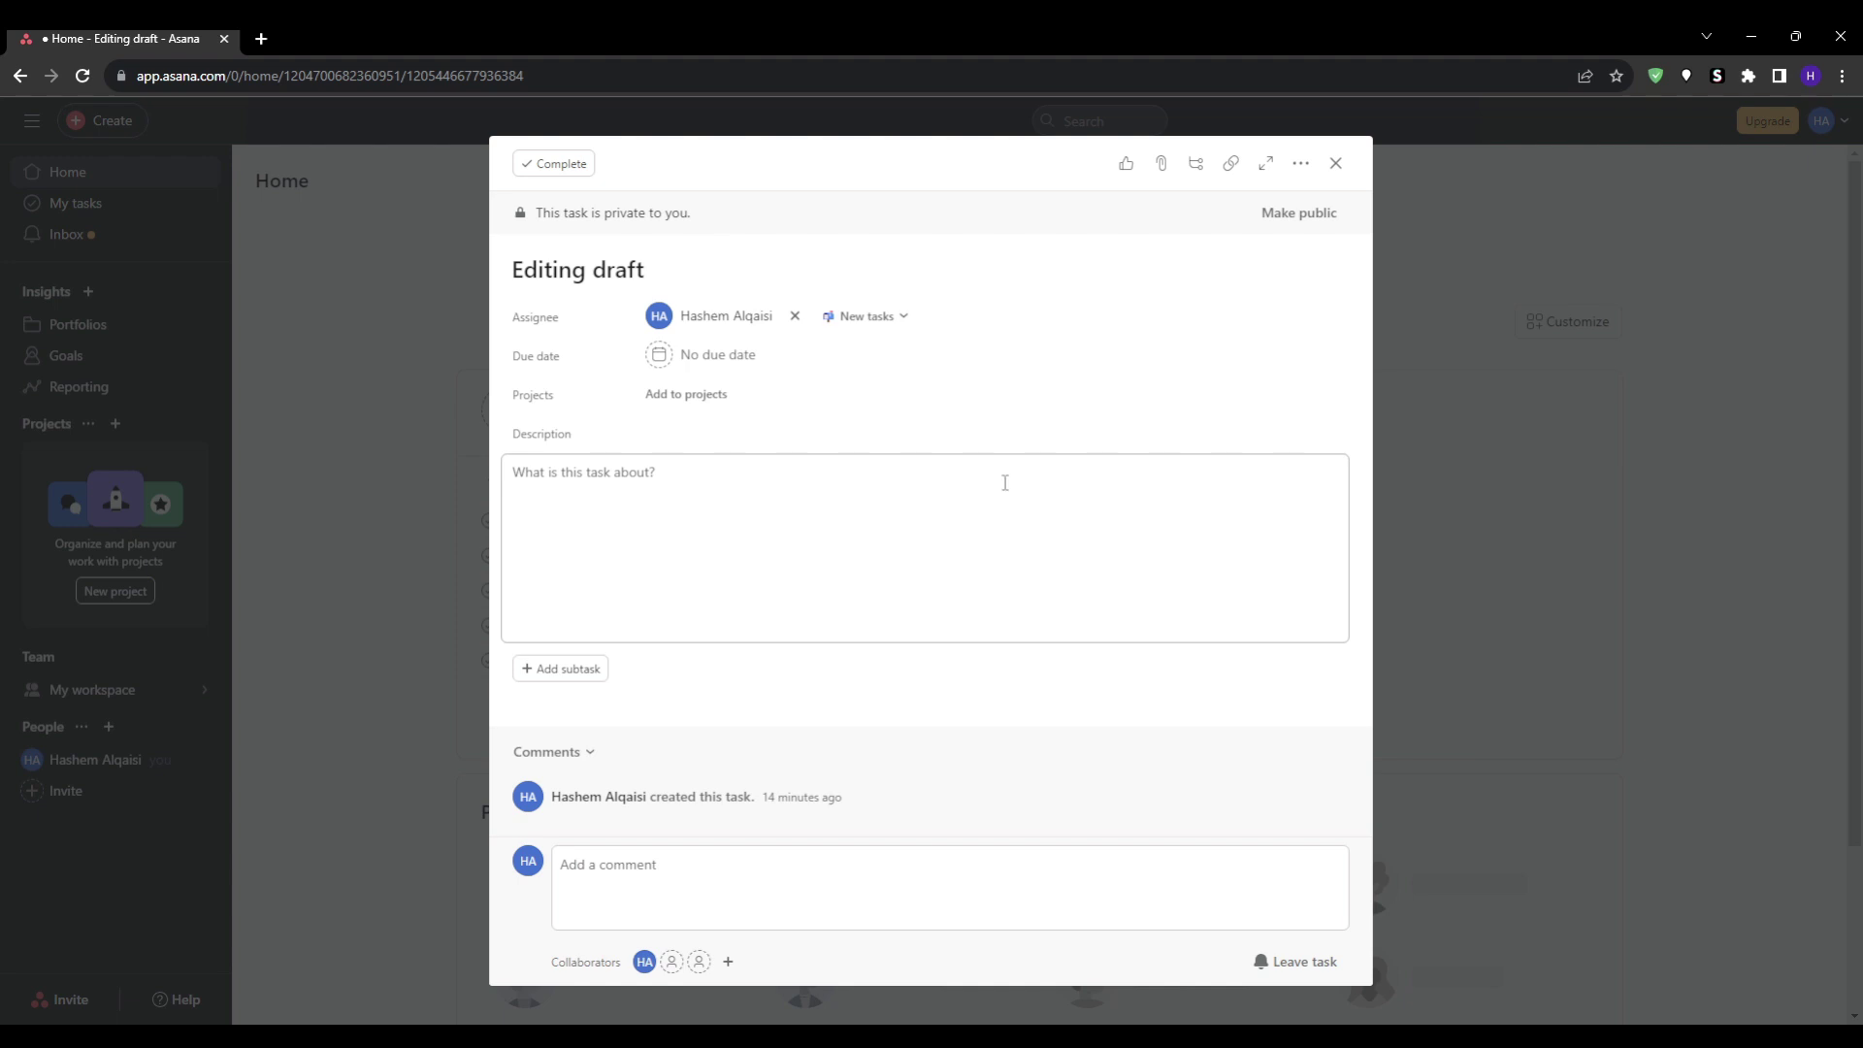
pyautogui.click(1304, 166)
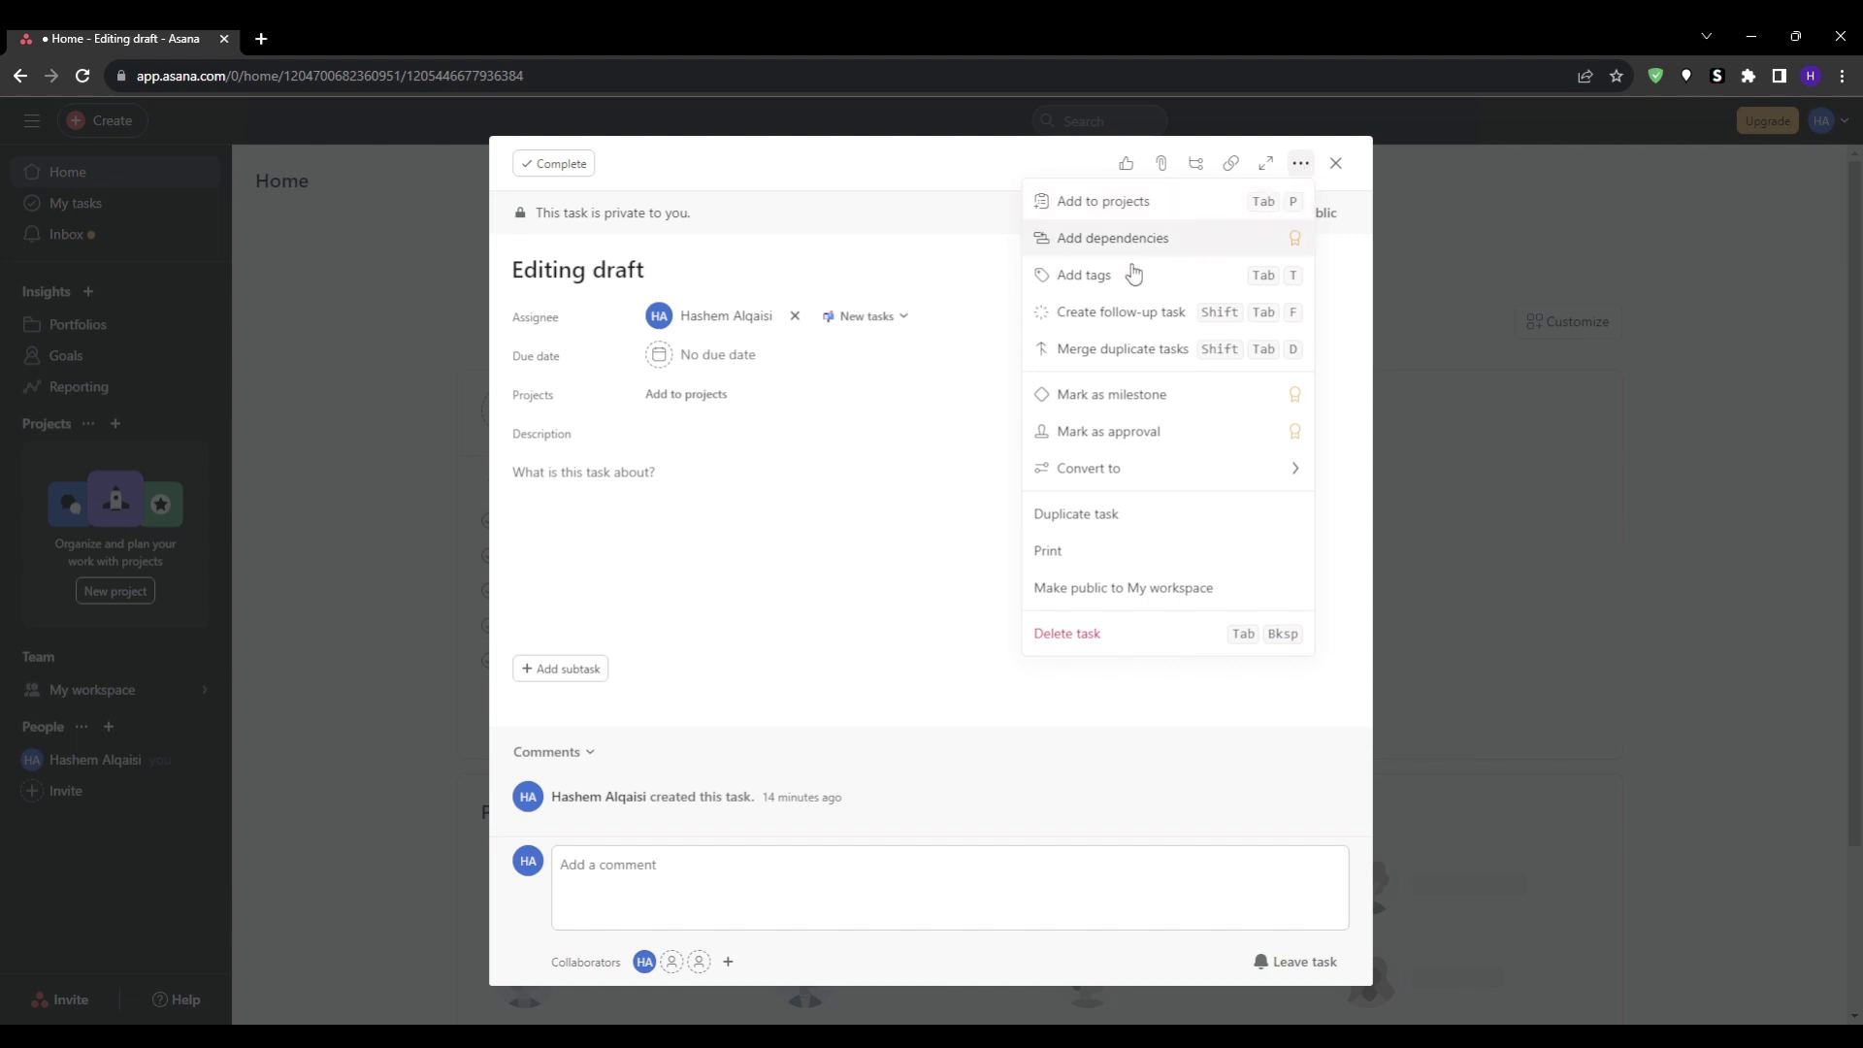
pyautogui.click(904, 411)
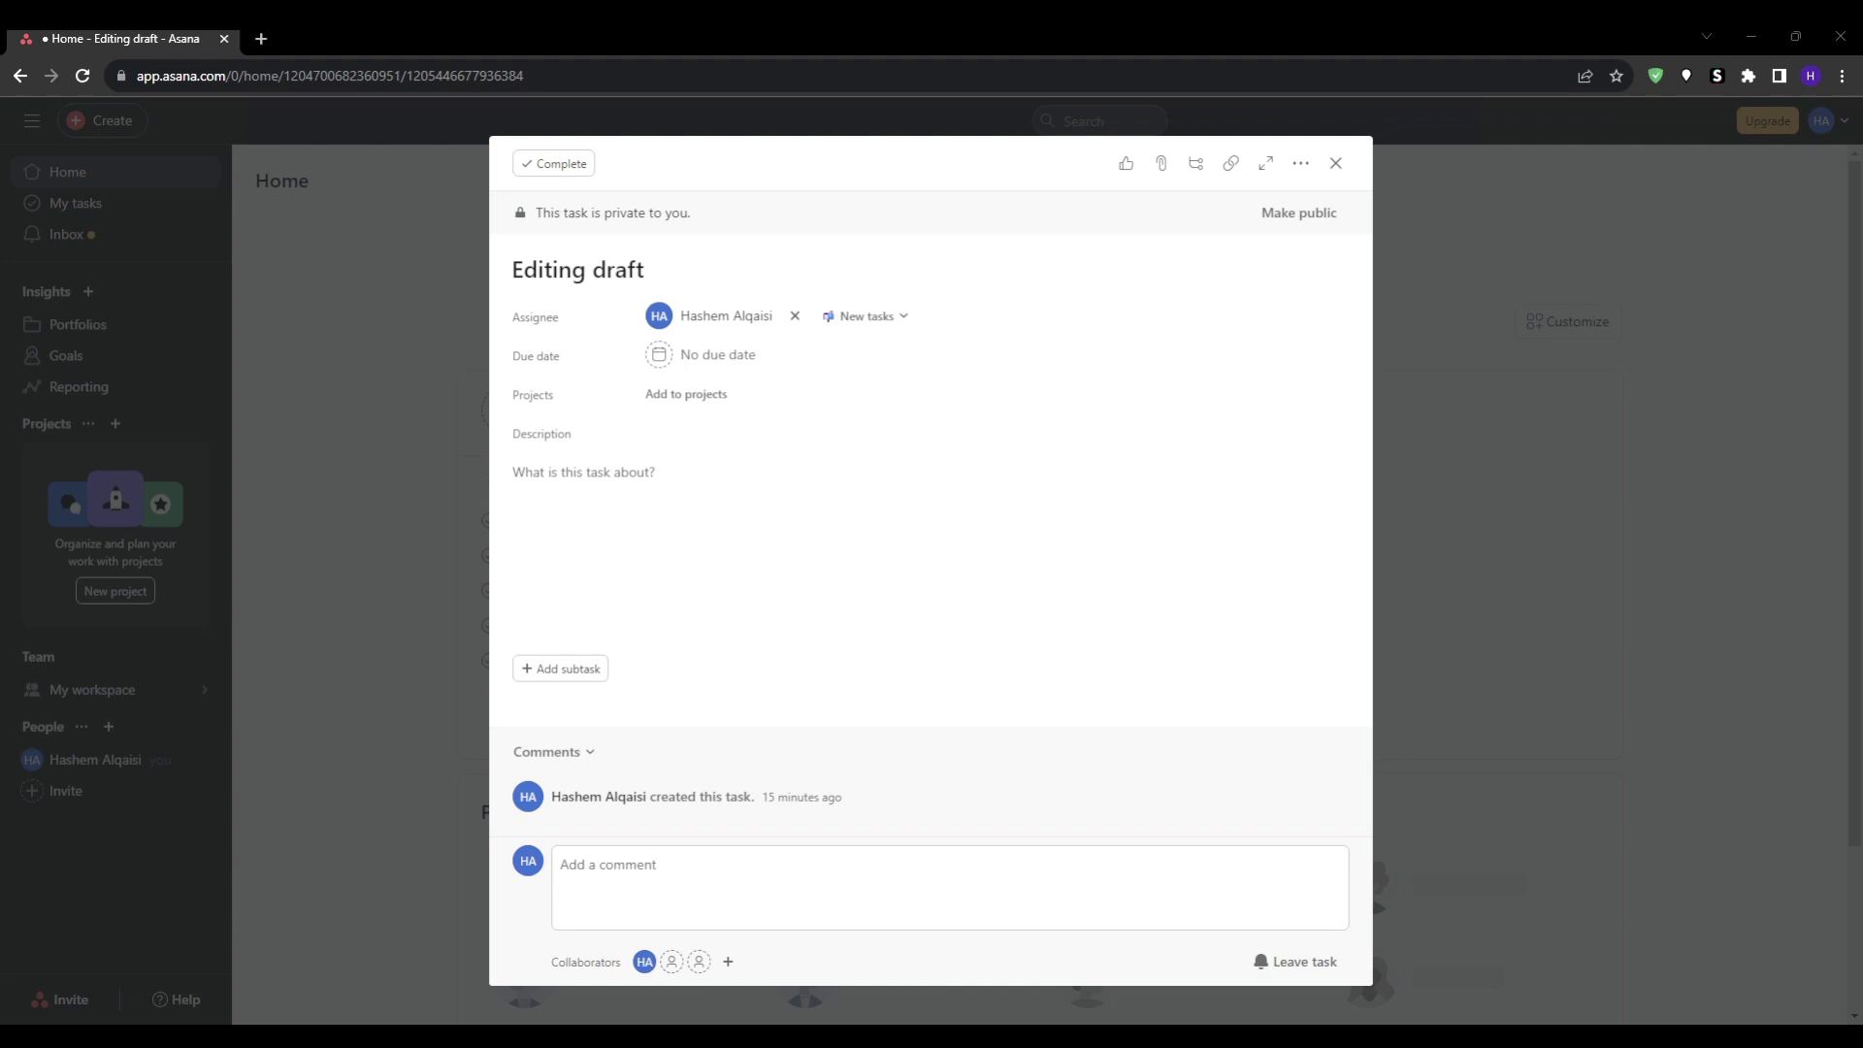
pyautogui.click(1423, 726)
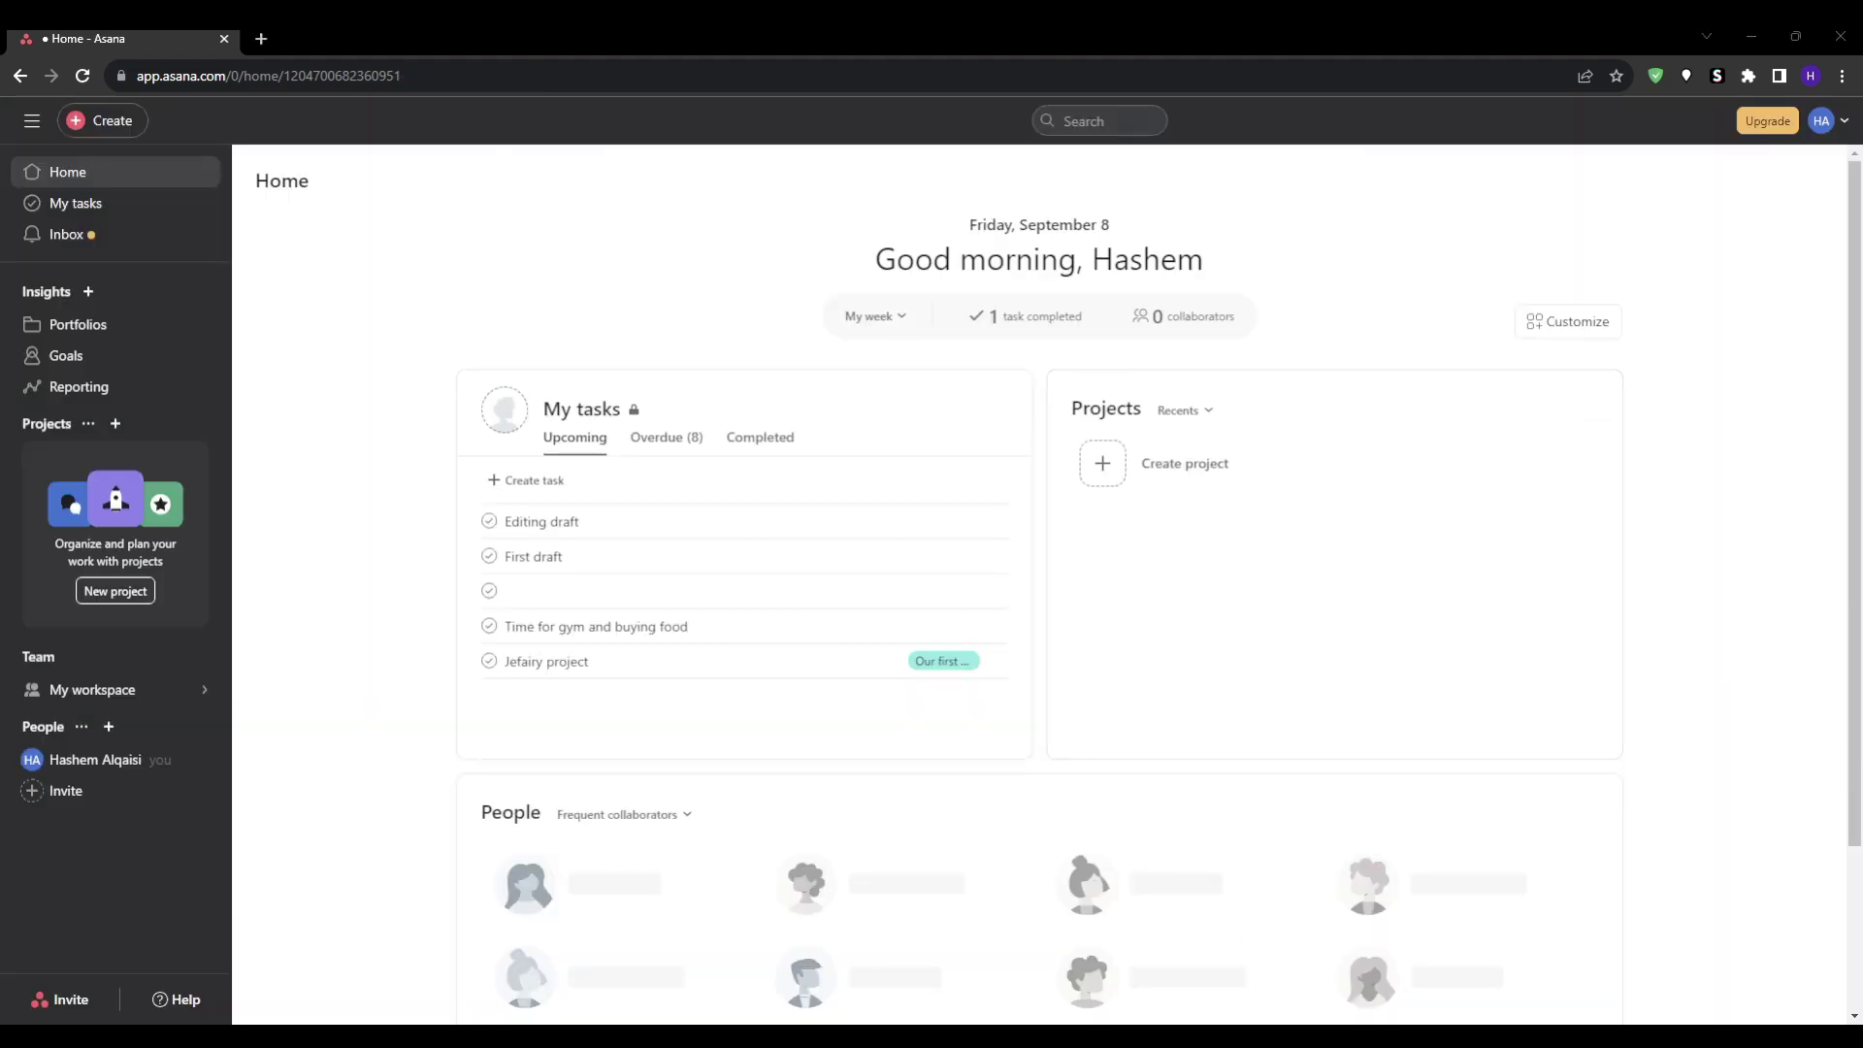